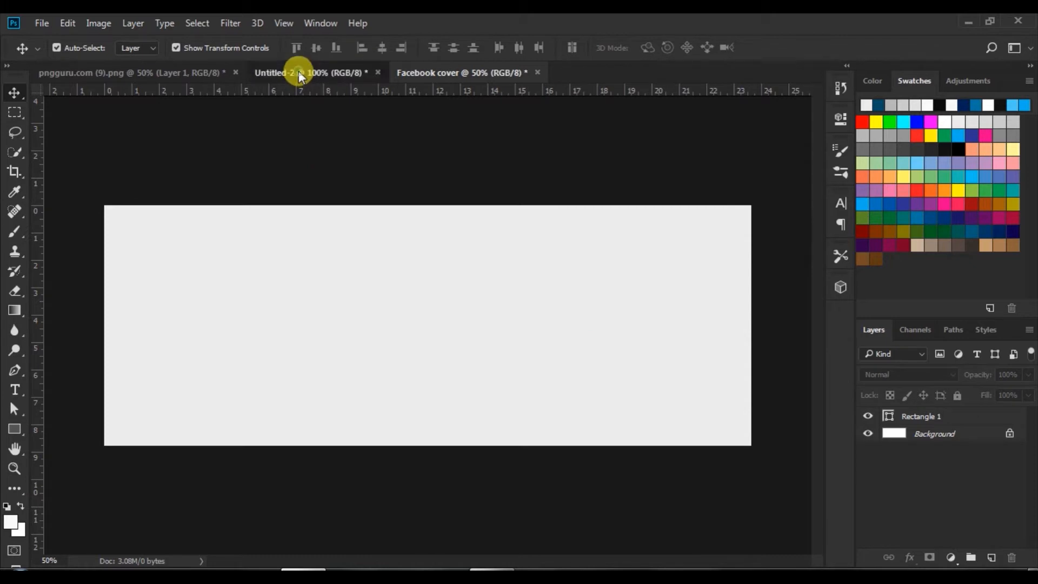
- Bring the blue sofa from the Untitled-2 document into the Facebook cover and place it in the right half
{"action": "left_click", "coordinate": [352, 243]}
{"action": "left_click_drag", "start_coordinate": [466, 72], "coordinate": [552, 329]}
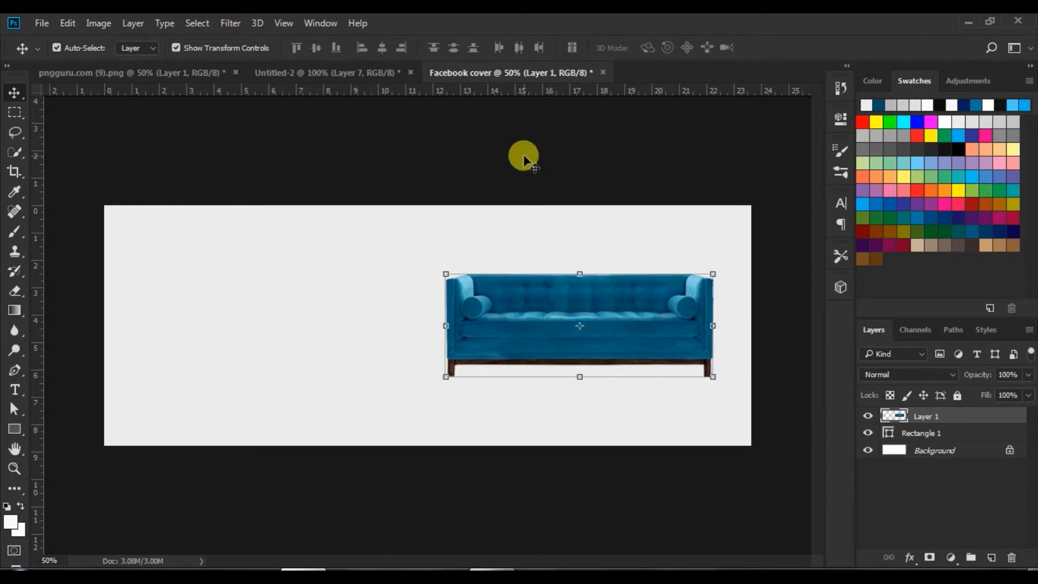
{"action": "left_click", "coordinate": [524, 157]}
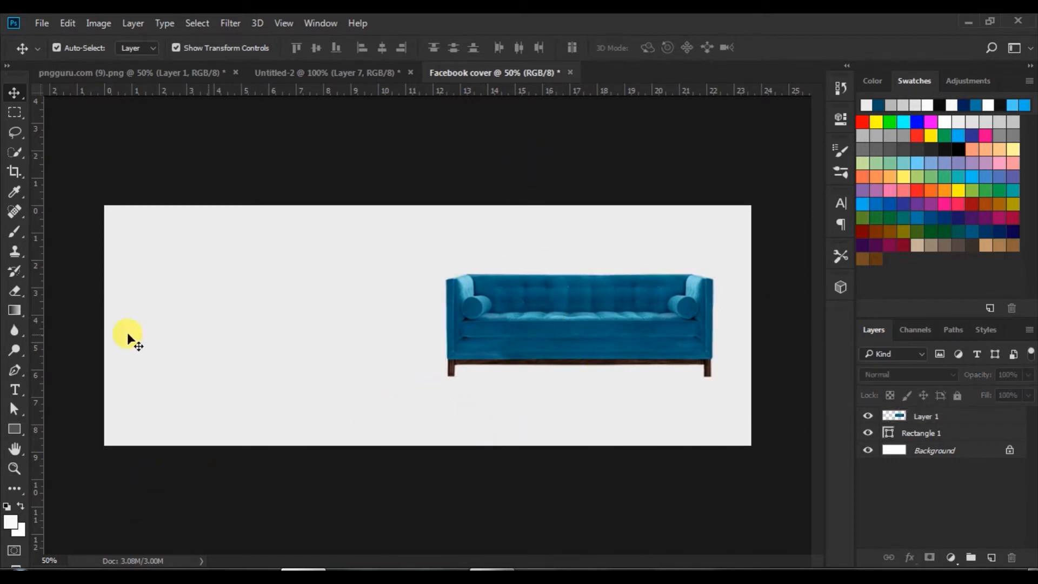
- Draw a rectangle of about 912 x 656 px over the cover's left half and fill it with dark blue
{"action": "left_click", "coordinate": [14, 429]}
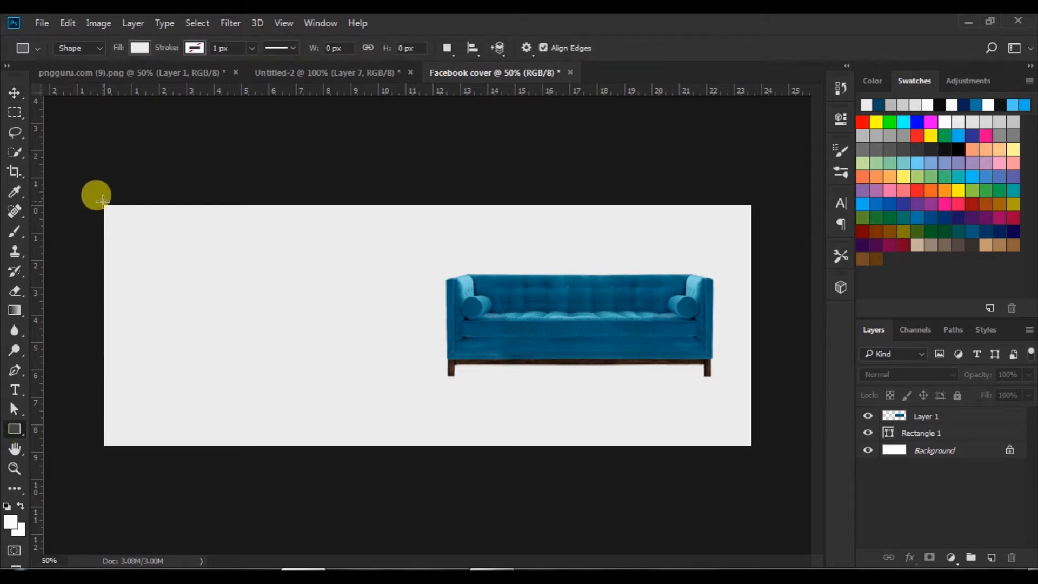
{"action": "left_click_drag", "start_coordinate": [101, 202], "coordinate": [446, 452]}
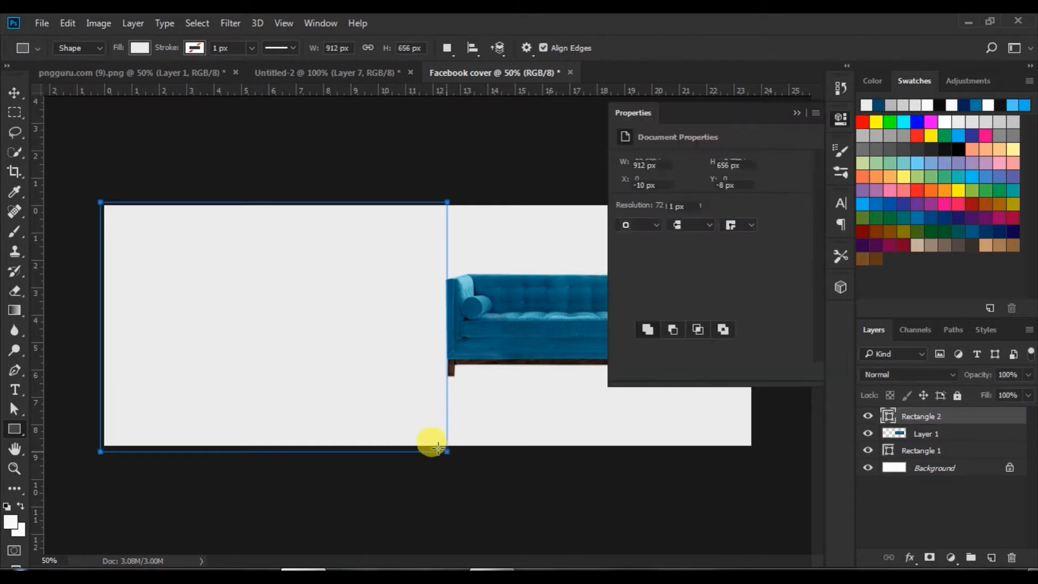
{"action": "left_click", "coordinate": [625, 207]}
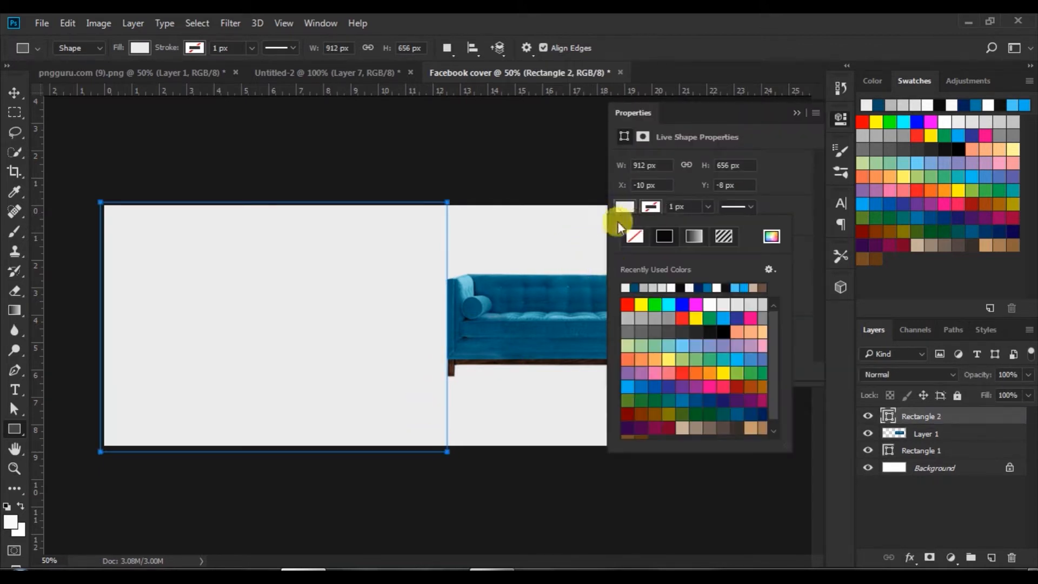
{"action": "left_click", "coordinate": [638, 287]}
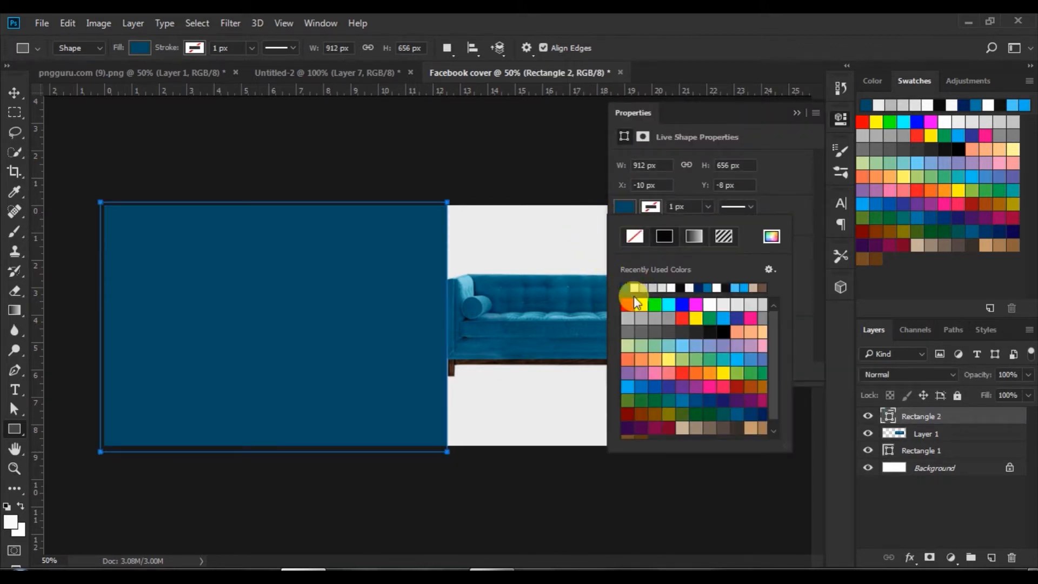
{"action": "left_click", "coordinate": [798, 112]}
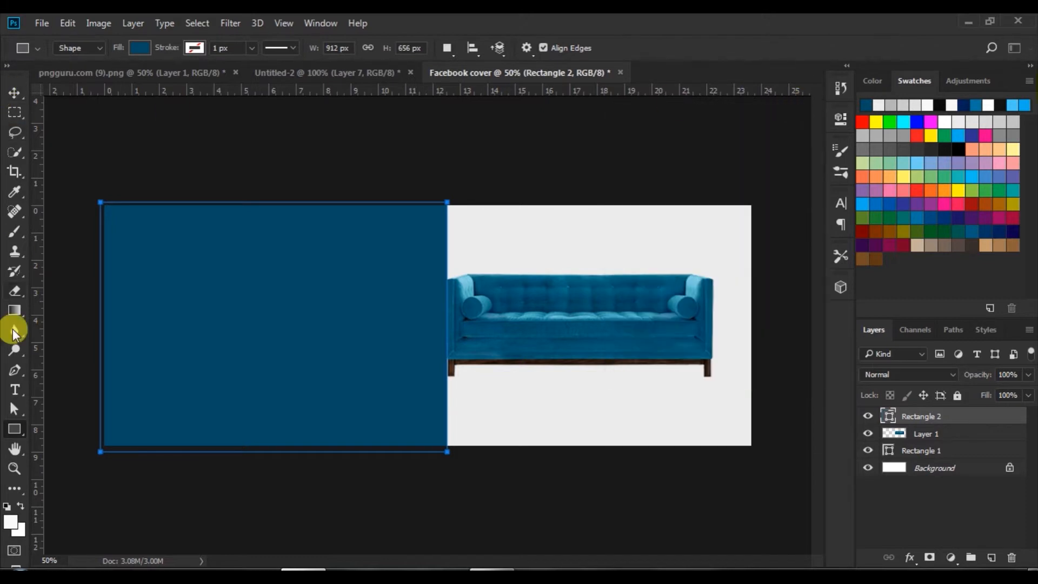
- Shift the blue rectangle's lower-right corner well to the left so its right edge slants
{"action": "left_click", "coordinate": [14, 409]}
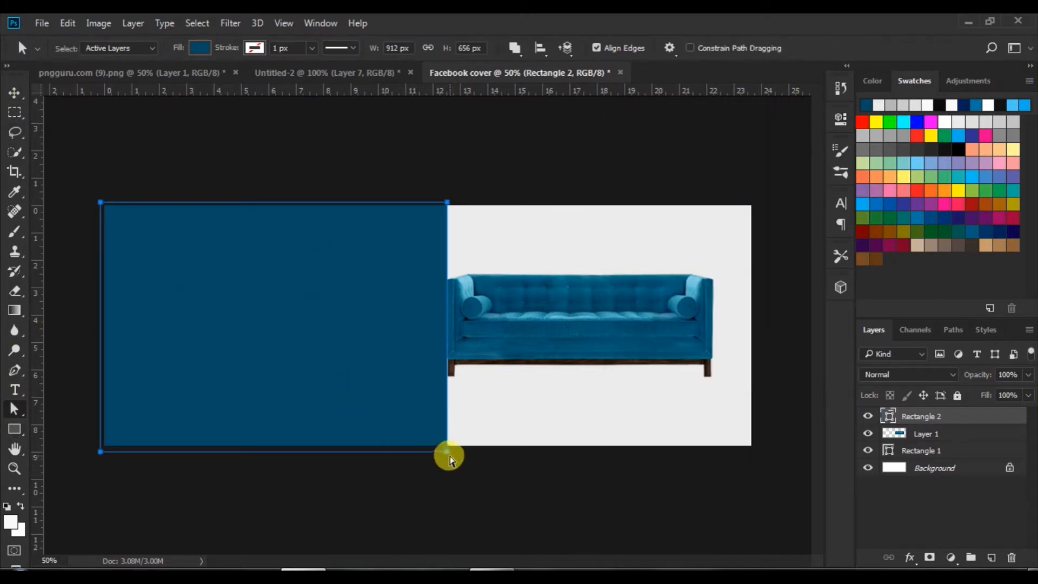
{"action": "left_click_drag", "start_coordinate": [447, 455], "coordinate": [556, 436]}
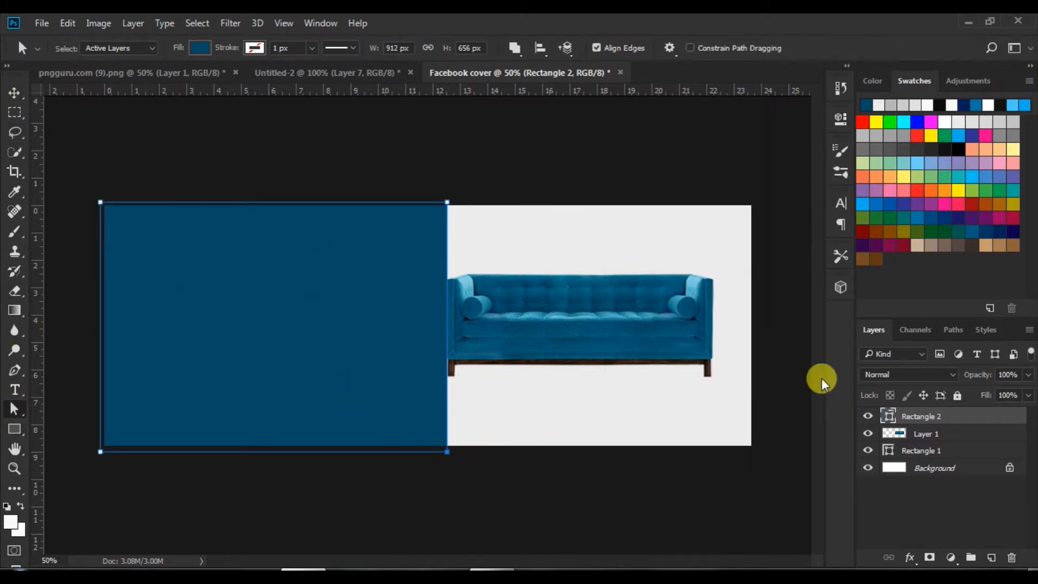
{"action": "left_click", "coordinate": [493, 230]}
{"action": "key", "text": "Left"}
{"action": "key", "text": "Left"}
{"action": "key", "text": "Left"}
{"action": "key", "text": "Left"}
{"action": "key", "text": "Left"}
{"action": "key", "text": "Left"}
{"action": "key", "text": "Left"}
{"action": "key", "text": "Left"}
{"action": "key", "text": "Left"}
{"action": "key", "text": "Left"}
{"action": "key", "text": "Left"}
{"action": "key", "text": "Left"}
{"action": "key", "text": "Left"}
{"action": "key", "text": "Left"}
{"action": "key", "text": "Left"}
{"action": "key", "text": "Left"}
{"action": "key", "text": "Left"}
{"action": "key", "text": "Left"}
{"action": "key", "text": "Left"}
{"action": "key", "text": "Left"}
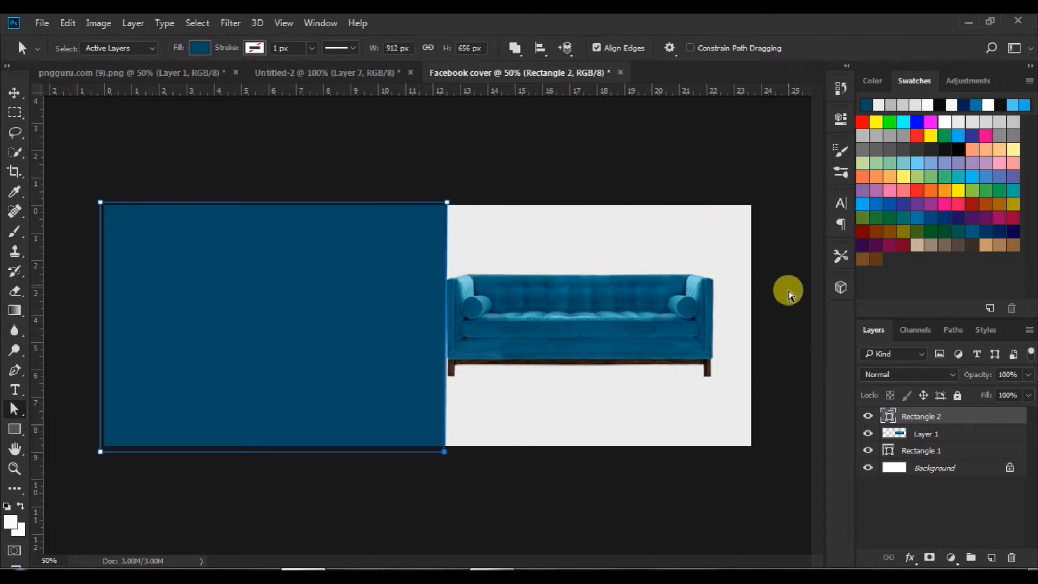
{"action": "key", "text": "Left"}
{"action": "key", "text": "Left"}
{"action": "key", "text": "Left"}
{"action": "key", "text": "Left"}
{"action": "key", "text": "Left"}
{"action": "key", "text": "Left"}
{"action": "key", "text": "Left"}
{"action": "key", "text": "Left"}
{"action": "key", "text": "Left"}
{"action": "key", "text": "Left"}
{"action": "key", "text": "Left"}
{"action": "key", "text": "Left"}
{"action": "key", "text": "Left"}
{"action": "key", "text": "Left"}
{"action": "key", "text": "Left"}
{"action": "key", "text": "Left"}
{"action": "key", "text": "Left"}
{"action": "key", "text": "Left"}
{"action": "key", "text": "Left"}
{"action": "key", "text": "Left"}
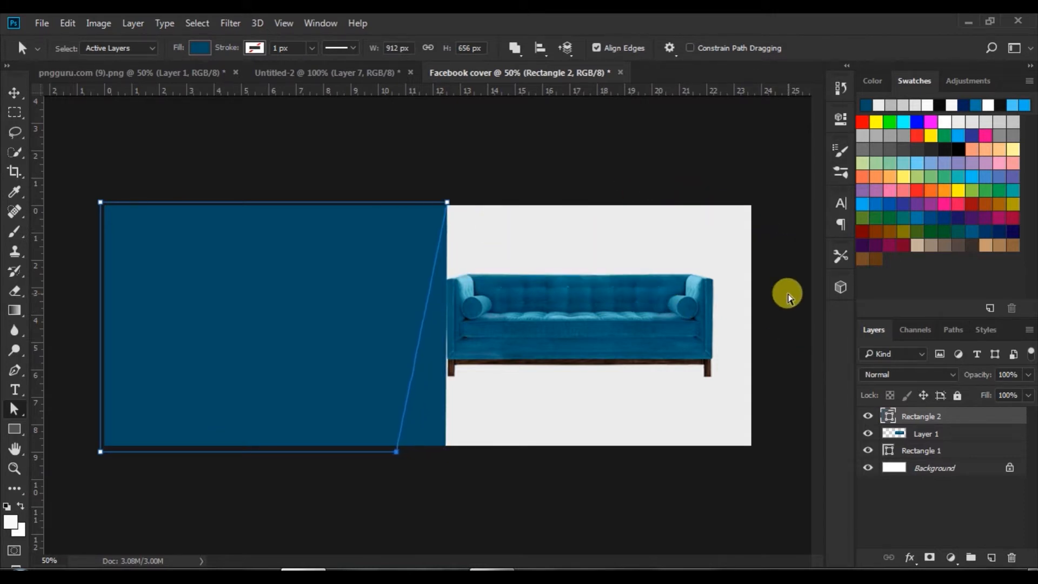
{"action": "key", "text": "Left"}
{"action": "key", "text": "Left"}
{"action": "key", "text": "Left"}
{"action": "key", "text": "Left"}
{"action": "key", "text": "Left"}
{"action": "key", "text": "Left"}
{"action": "key", "text": "Left"}
{"action": "key", "text": "Left"}
{"action": "key", "text": "Left"}
{"action": "key", "text": "Left"}
{"action": "key", "text": "Left"}
{"action": "key", "text": "Left"}
{"action": "key", "text": "Left"}
{"action": "key", "text": "Left"}
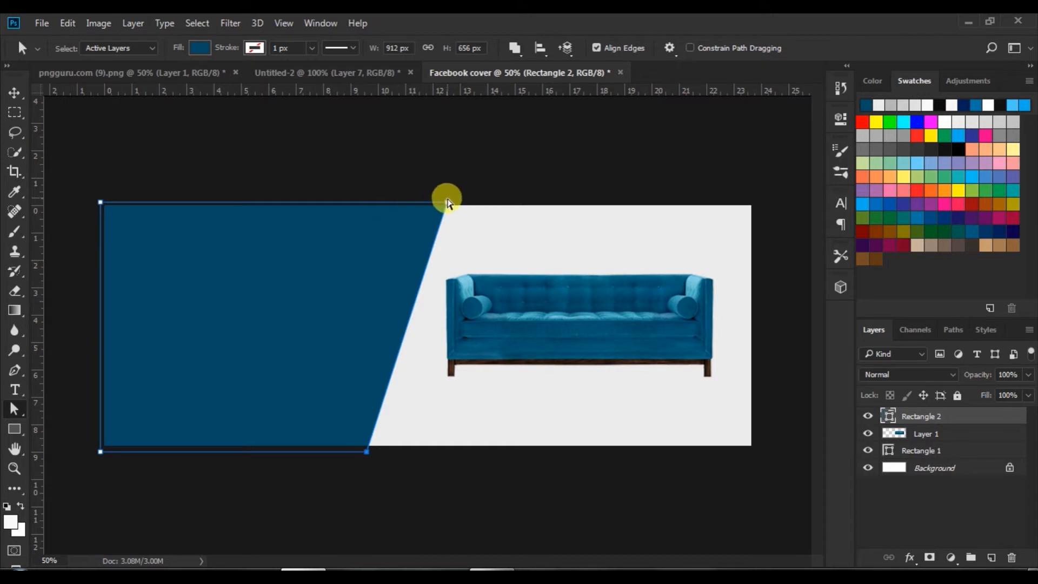
- Shift the blue shape's upper-right corner left, bringing the shape's width to about 878 px
{"action": "key", "text": "Left"}
{"action": "key", "text": "Left"}
{"action": "key", "text": "Left"}
{"action": "key", "text": "Left"}
{"action": "key", "text": "Left"}
{"action": "key", "text": "Left"}
{"action": "key", "text": "Left"}
{"action": "key", "text": "Left"}
{"action": "key", "text": "Left"}
{"action": "key", "text": "Left"}
{"action": "key", "text": "Left"}
{"action": "key", "text": "Left"}
{"action": "key", "text": "Left"}
{"action": "key", "text": "Left"}
{"action": "key", "text": "Left"}
{"action": "key", "text": "Left"}
{"action": "key", "text": "Left"}
{"action": "key", "text": "Left"}
{"action": "key", "text": "Left"}
{"action": "key", "text": "Left"}
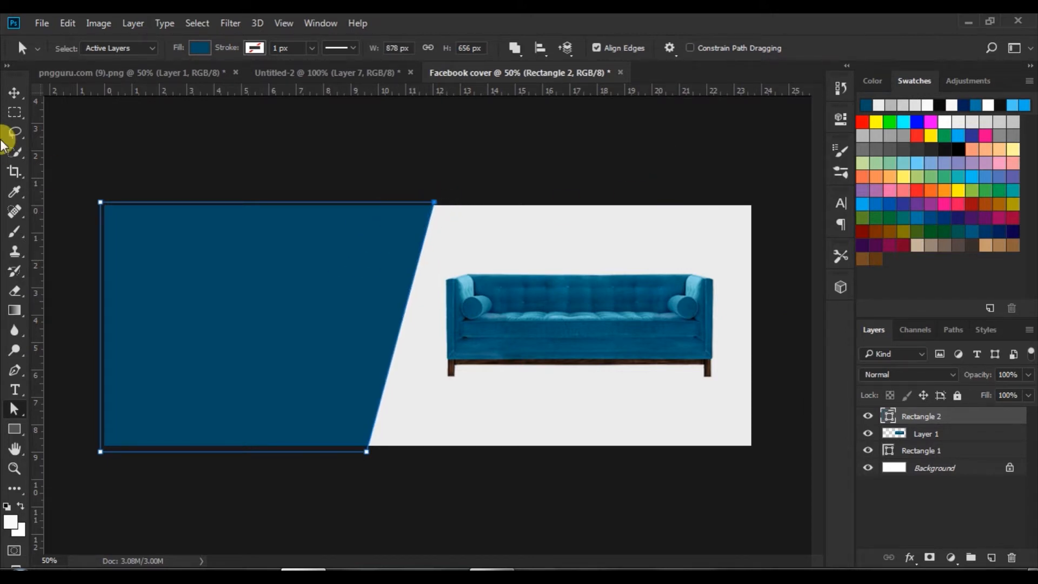
- Move the sofa slightly to the right, away from the blue shape
{"action": "left_click", "coordinate": [14, 93]}
{"action": "left_click", "coordinate": [599, 328]}
{"action": "left_click_drag", "start_coordinate": [599, 328], "coordinate": [615, 332]}
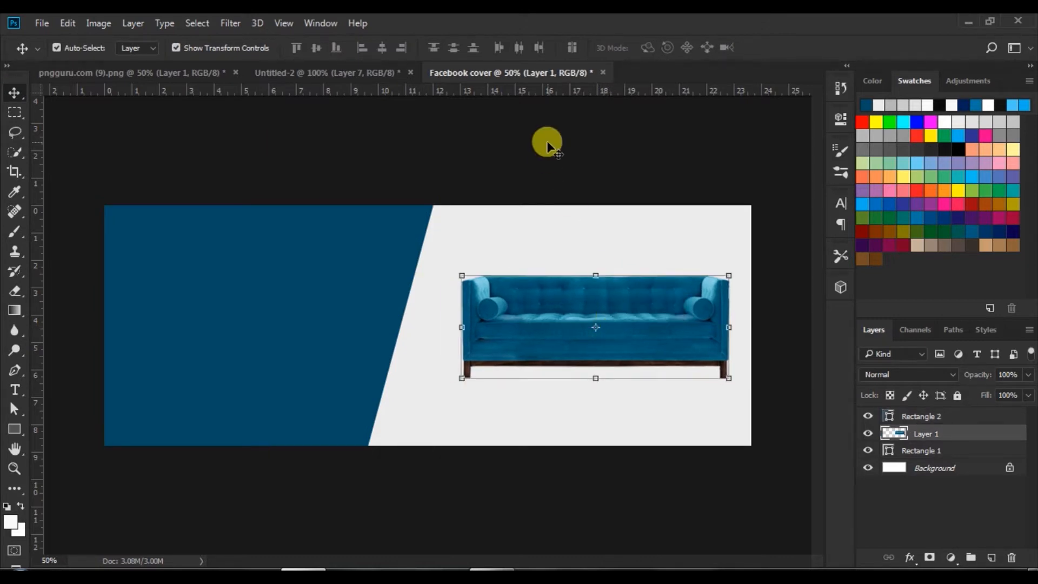
{"action": "left_click", "coordinate": [546, 143]}
- Duplicate the slanted blue shape beneath the original and widen the copy rightward to about 115%
{"action": "left_click", "coordinate": [360, 312]}
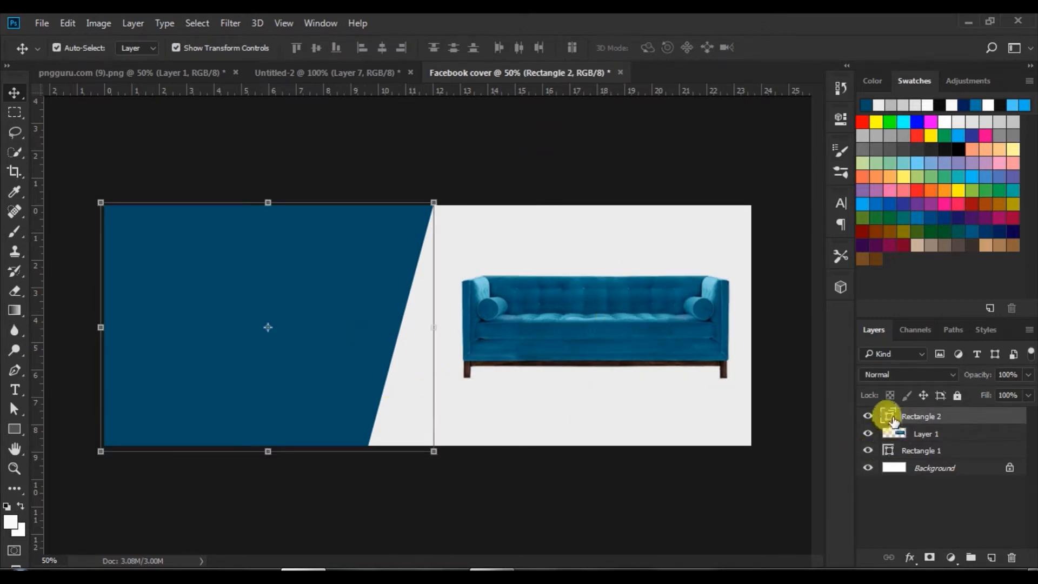
{"action": "key", "text": "ctrl+j"}
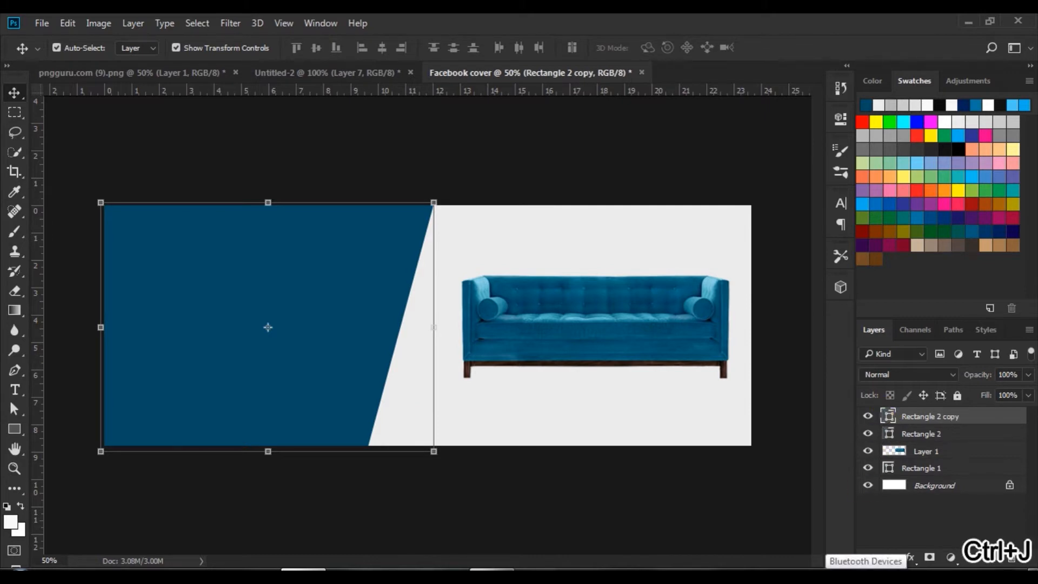
{"action": "left_click_drag", "start_coordinate": [875, 416], "coordinate": [877, 441]}
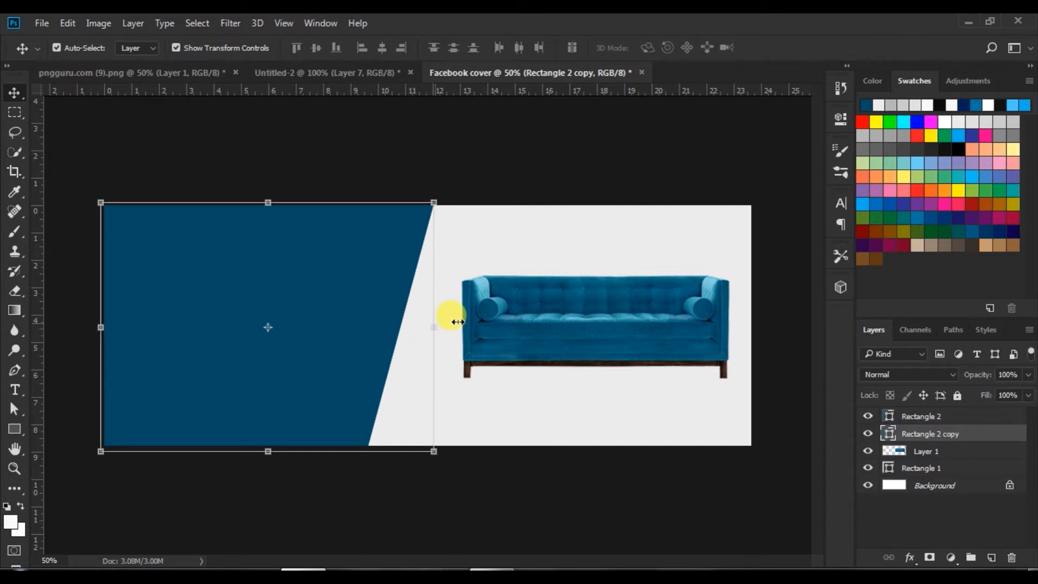
{"action": "left_click_drag", "start_coordinate": [459, 321], "coordinate": [486, 319]}
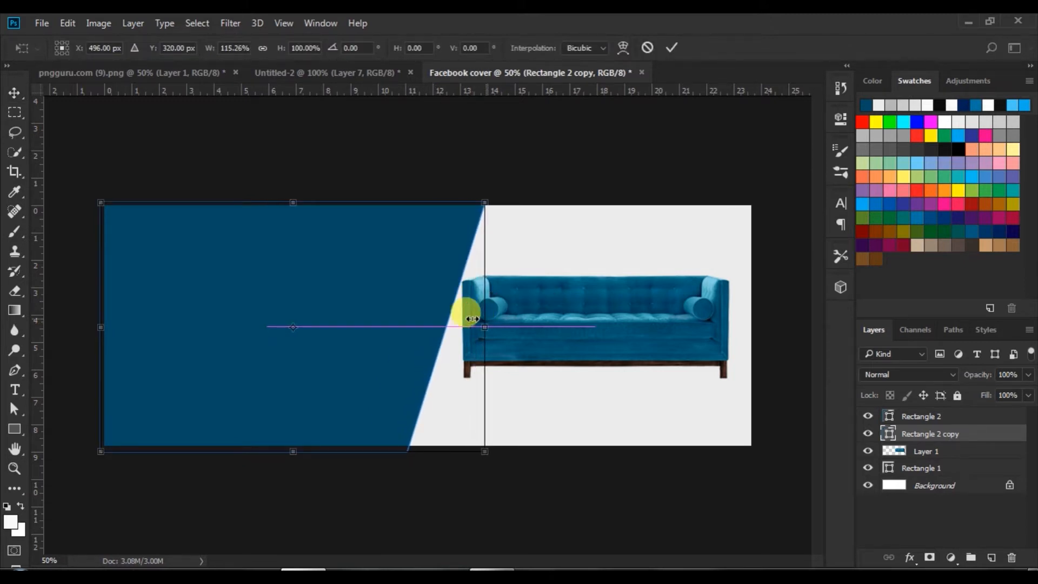
{"action": "left_click", "coordinate": [671, 47]}
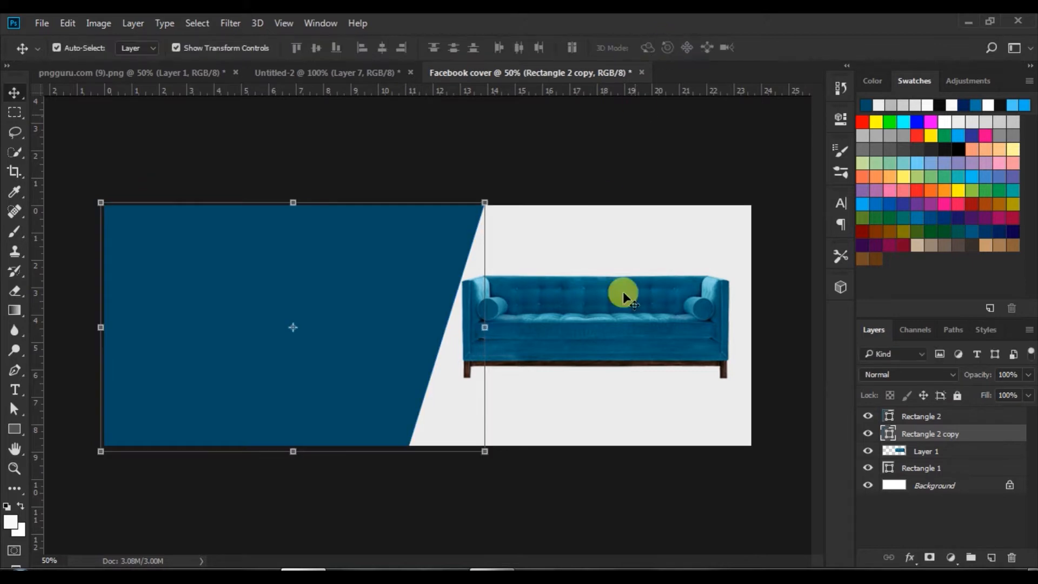
- Fill the widened copy of the blue shape with a light gray
{"action": "left_click", "coordinate": [21, 427]}
{"action": "left_click", "coordinate": [140, 47]}
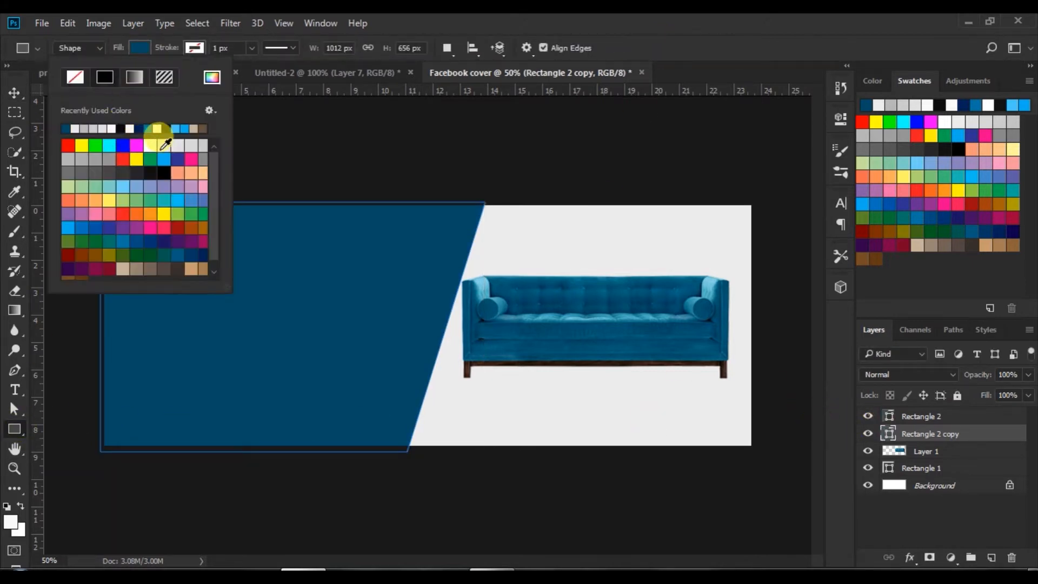
{"action": "left_click", "coordinate": [167, 146]}
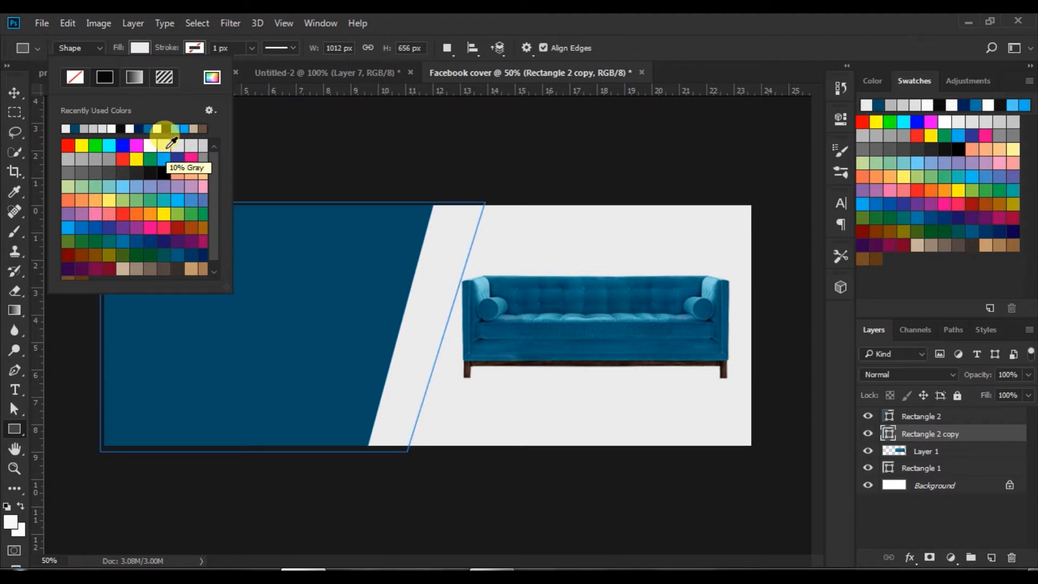
{"action": "left_click", "coordinate": [184, 143]}
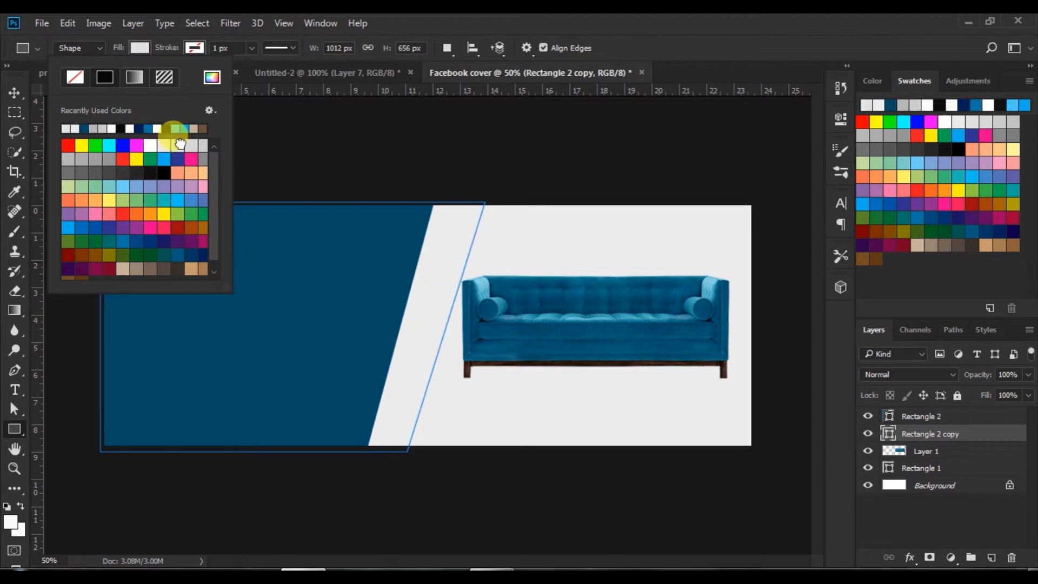
- Move the gray copy up and slightly right so its lower edge ends above the cover's bottom
{"action": "left_click", "coordinate": [16, 92]}
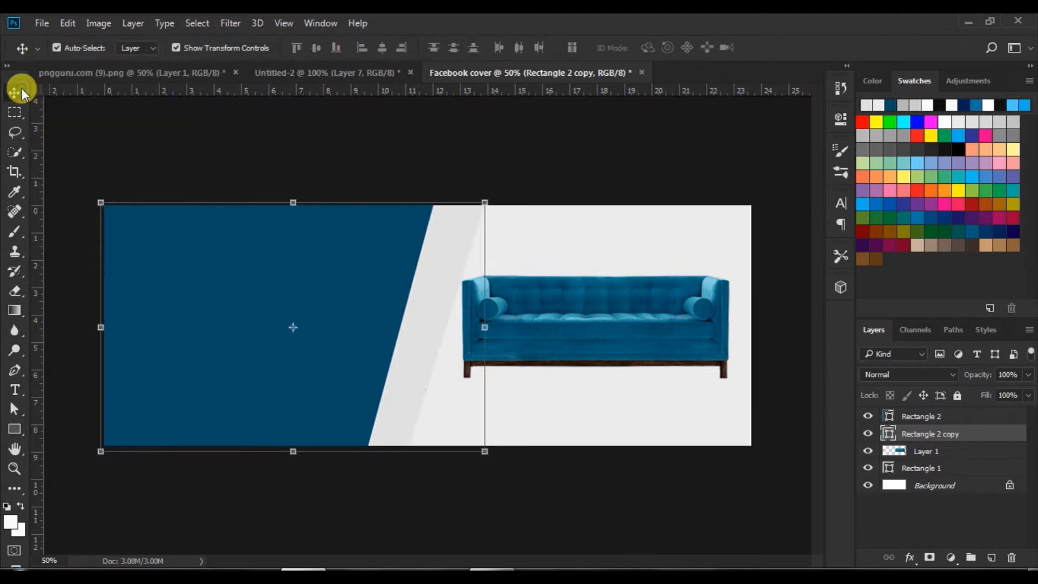
{"action": "left_click", "coordinate": [445, 143]}
{"action": "left_click", "coordinate": [448, 280]}
{"action": "left_click_drag", "start_coordinate": [437, 299], "coordinate": [446, 264]}
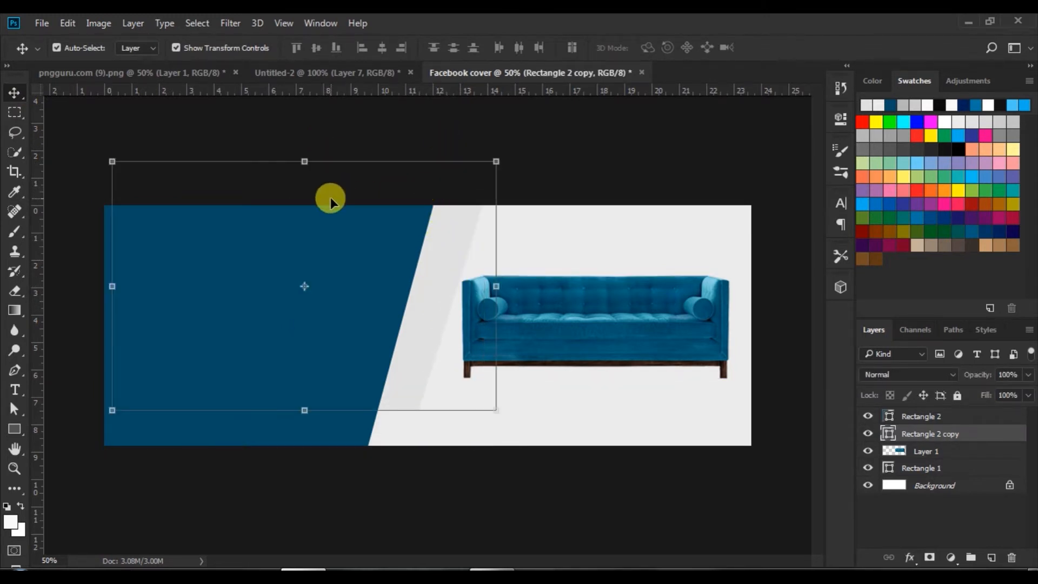
- Nudge the gray shape's upper-right corner left, bringing the shape's width to about 992 px
{"action": "left_click", "coordinate": [16, 412]}
{"action": "left_click", "coordinate": [493, 189]}
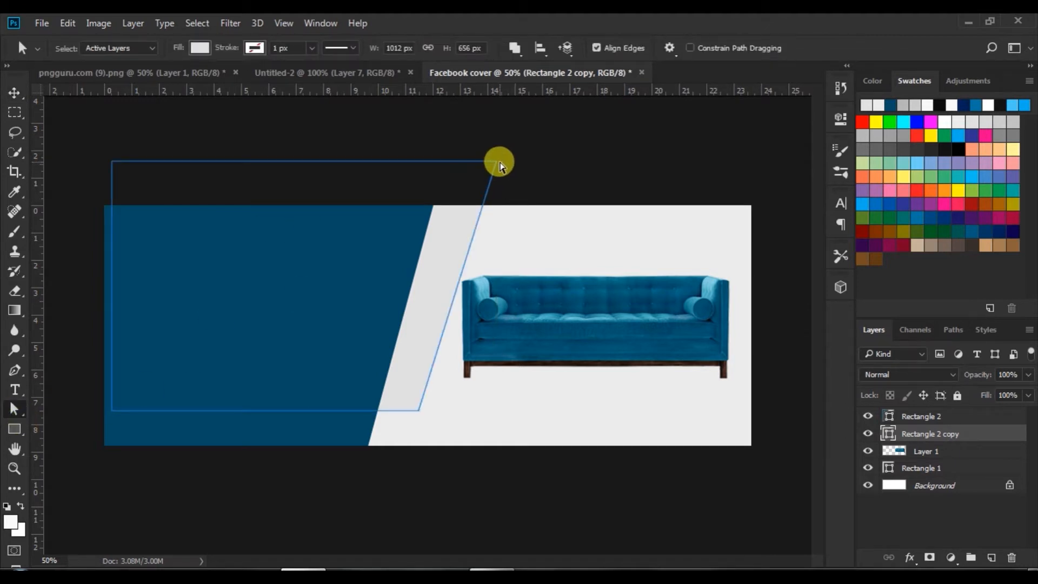
{"action": "left_click", "coordinate": [496, 161]}
{"action": "key", "text": "Left"}
{"action": "key", "text": "Left"}
{"action": "key", "text": "Left"}
{"action": "key", "text": "Left"}
{"action": "key", "text": "Left"}
{"action": "key", "text": "Left"}
{"action": "key", "text": "Left"}
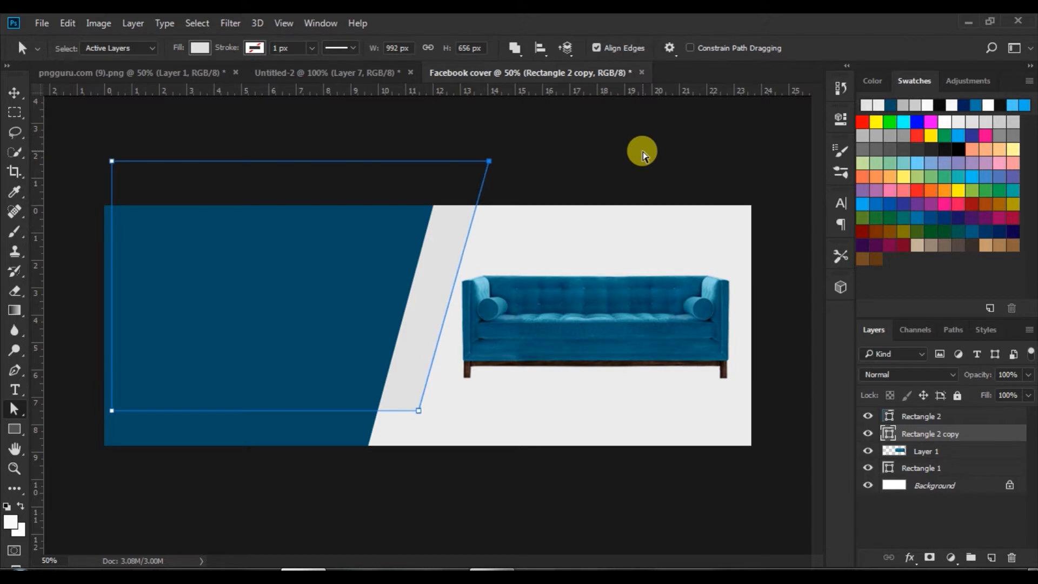
- Nudge the gray shape's lower-right corner slightly right to align its slant with the blue edge
{"action": "left_click", "coordinate": [419, 411]}
{"action": "key", "text": "Right"}
{"action": "key", "text": "Right"}
{"action": "key", "text": "Right"}
{"action": "key", "text": "Right"}
{"action": "key", "text": "Right"}
{"action": "key", "text": "Right"}
{"action": "key", "text": "Right"}
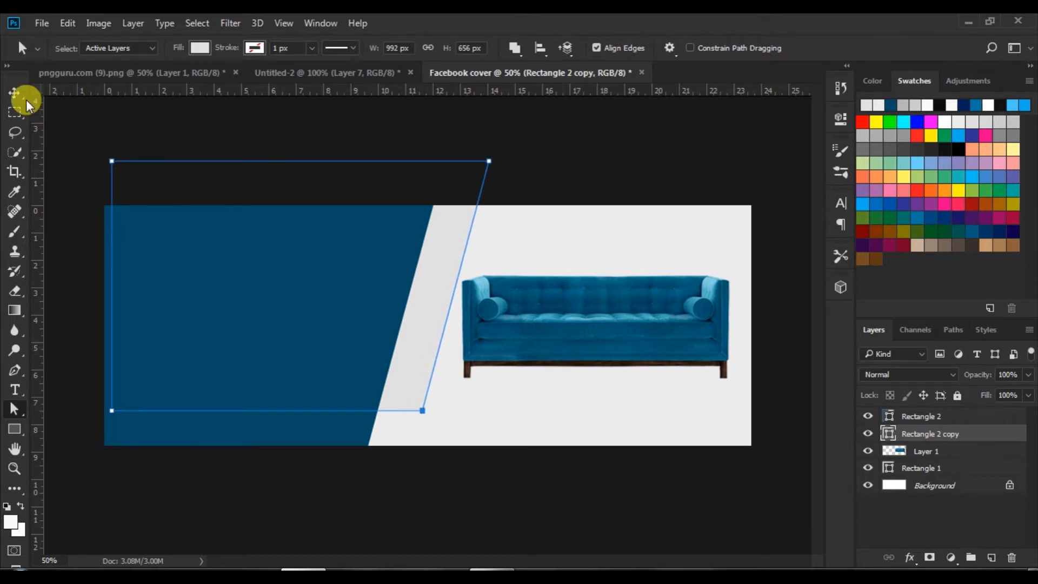
- Change the fill of the slanted gray band to a slightly darker gray
{"action": "left_click", "coordinate": [200, 48]}
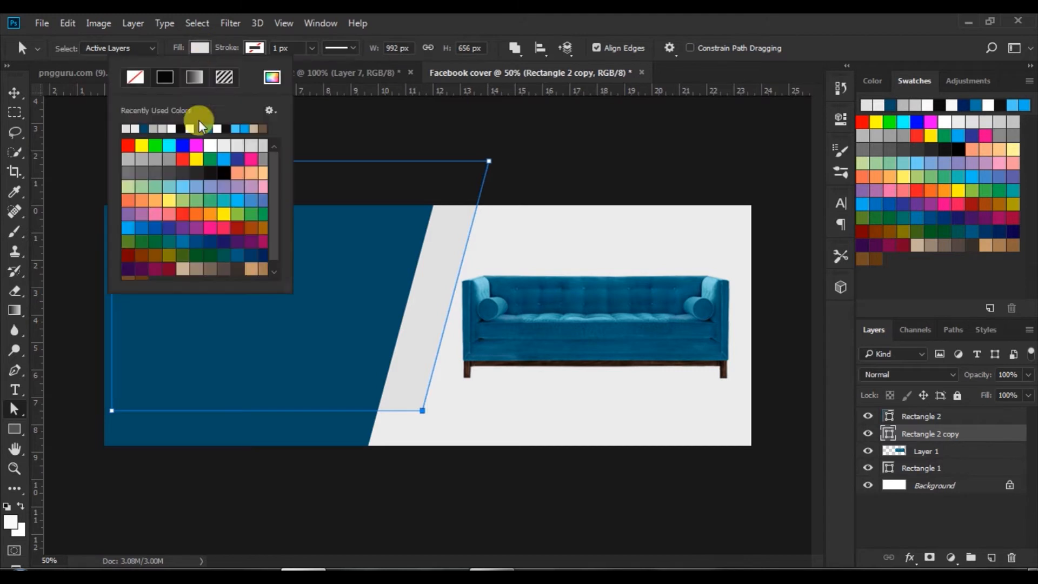
{"action": "left_click", "coordinate": [14, 92]}
{"action": "left_click", "coordinate": [610, 128]}
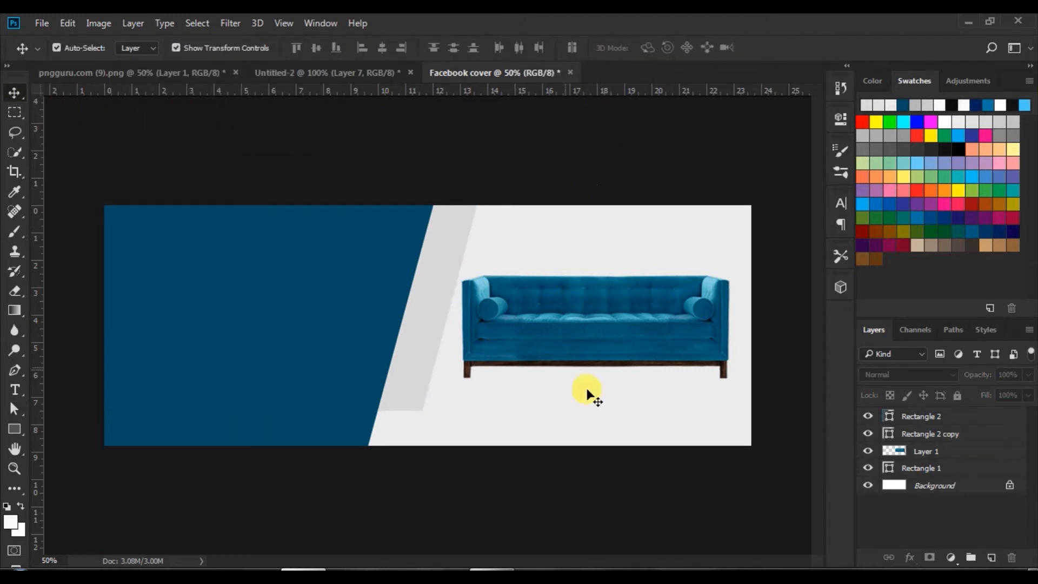
- Recolor the full-cover background rectangle with a light pinkish gray
{"action": "left_click", "coordinate": [568, 255]}
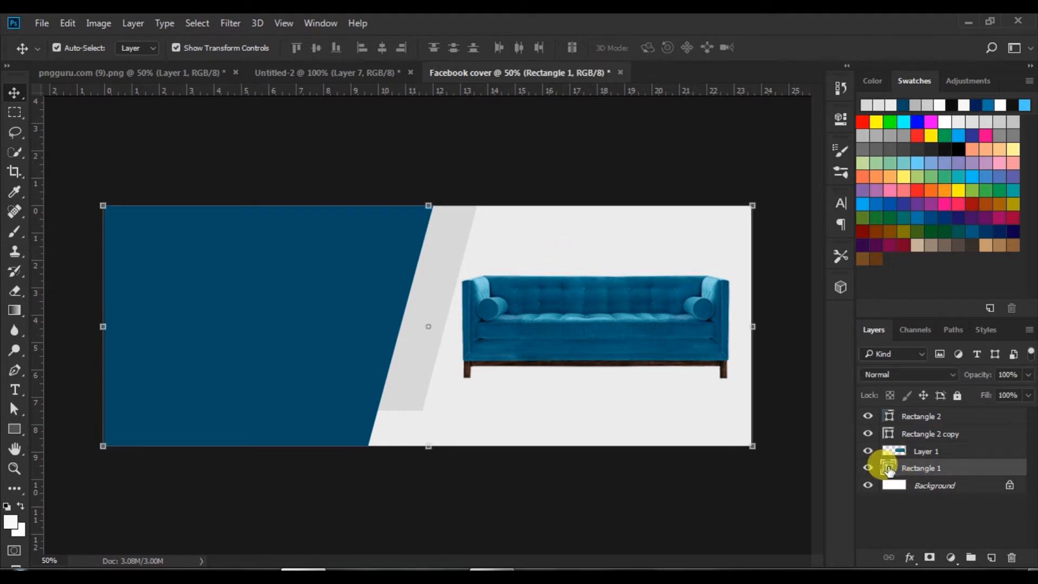
{"action": "double_click", "coordinate": [888, 469]}
{"action": "left_click_drag", "start_coordinate": [719, 190], "coordinate": [820, 190]}
{"action": "left_click", "coordinate": [647, 249]}
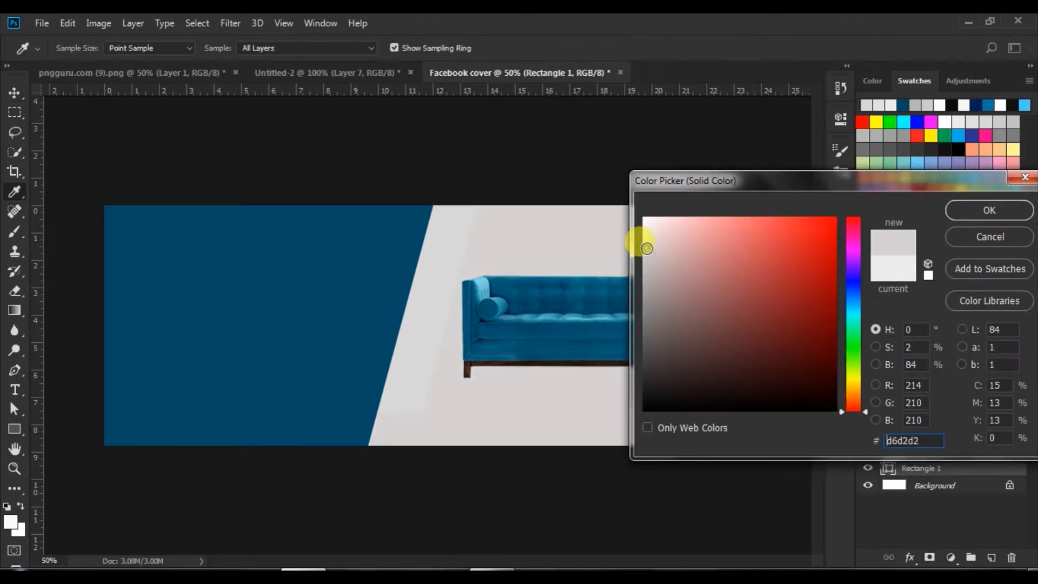
{"action": "left_click", "coordinate": [651, 233]}
{"action": "left_click", "coordinate": [647, 225]}
{"action": "left_click", "coordinate": [650, 243]}
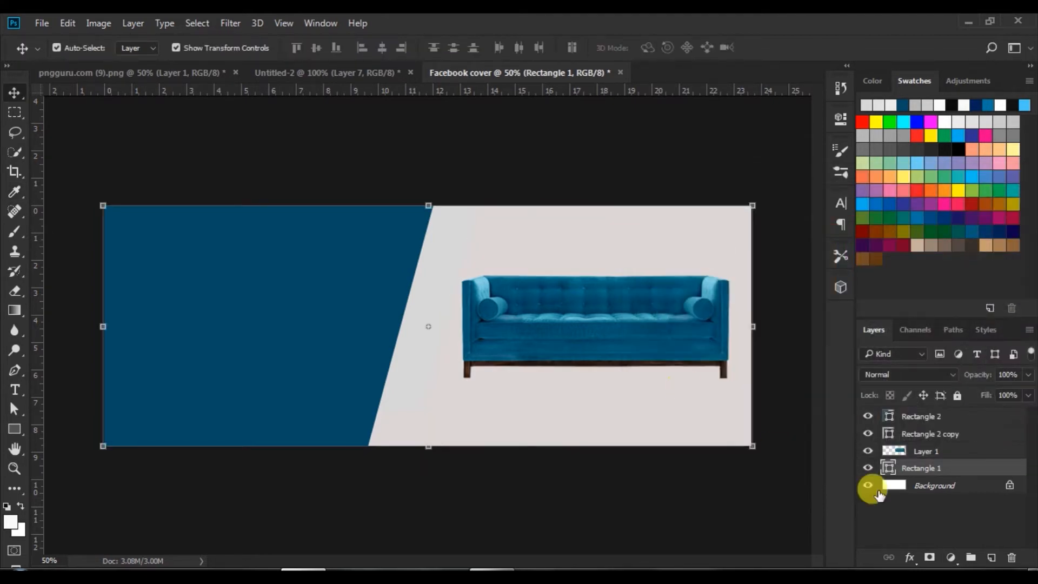
- Fill the slanted band between the blue shape and the sofa with white
{"action": "left_click", "coordinate": [897, 432]}
{"action": "left_click", "coordinate": [14, 429]}
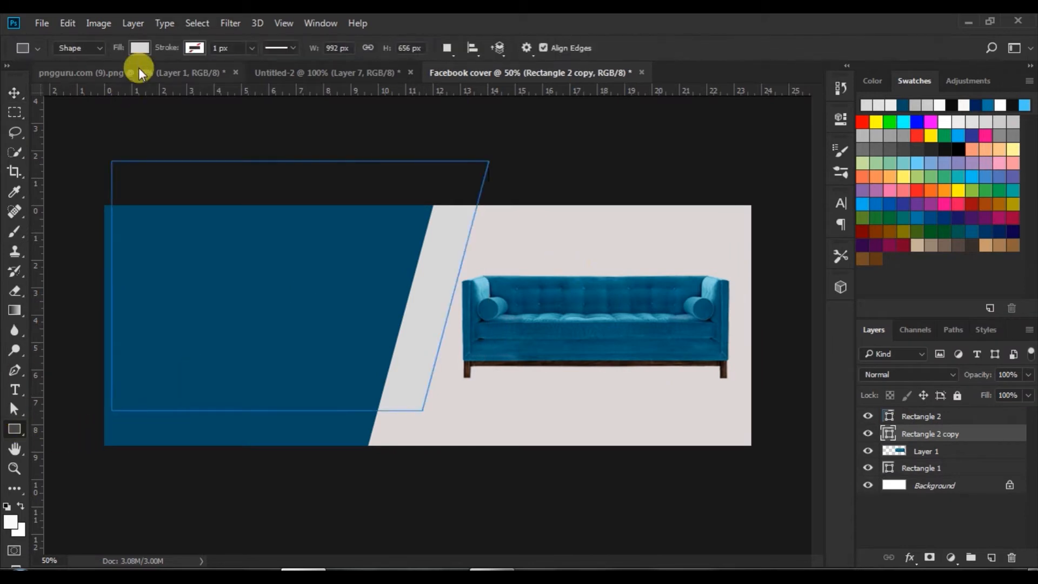
{"action": "left_click", "coordinate": [140, 48]}
{"action": "left_click", "coordinate": [163, 131]}
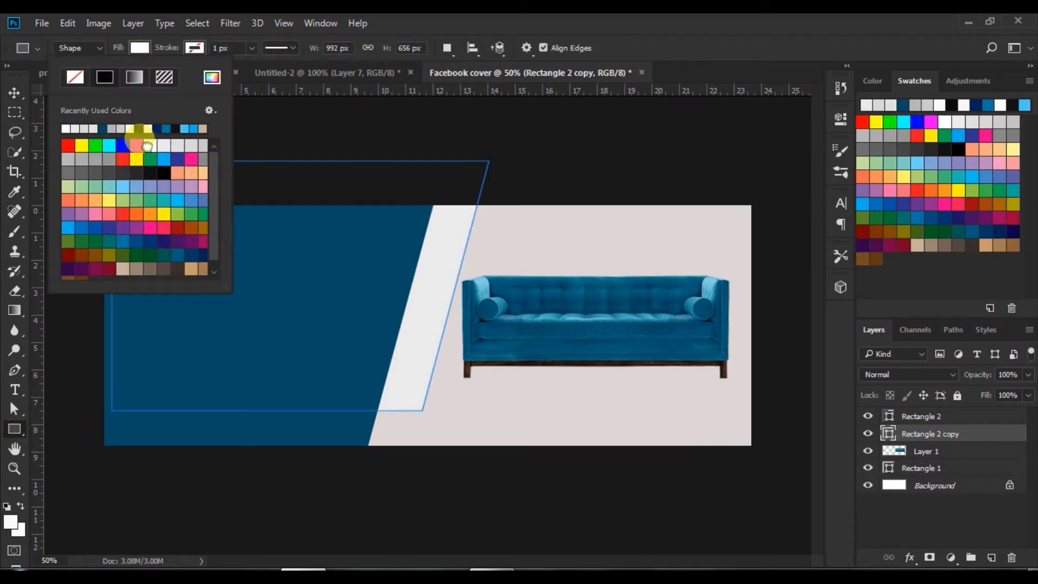
{"action": "left_click", "coordinate": [139, 130]}
{"action": "left_click", "coordinate": [14, 93]}
{"action": "left_click", "coordinate": [574, 159]}
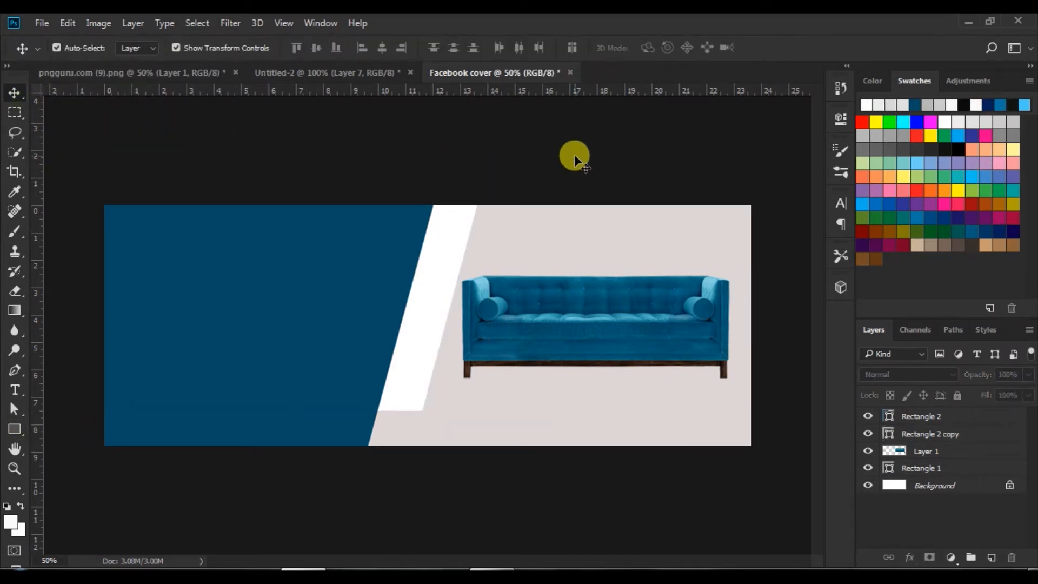
- Add a pattern fill layer directly above the full-cover background rectangle using the plain dark textured pattern
{"action": "left_click", "coordinate": [552, 420]}
{"action": "left_click", "coordinate": [949, 560]}
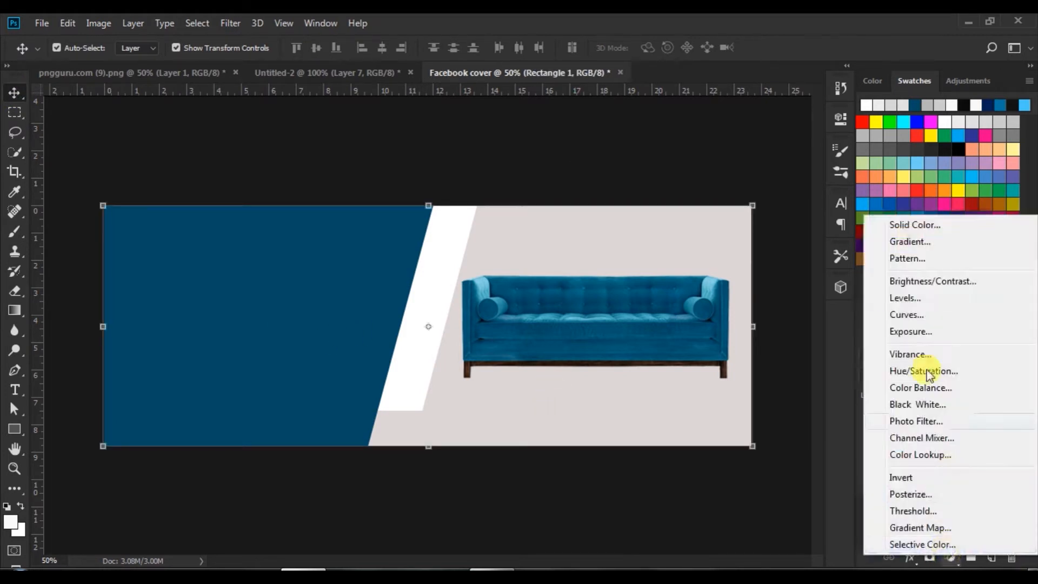
{"action": "left_click", "coordinate": [906, 255]}
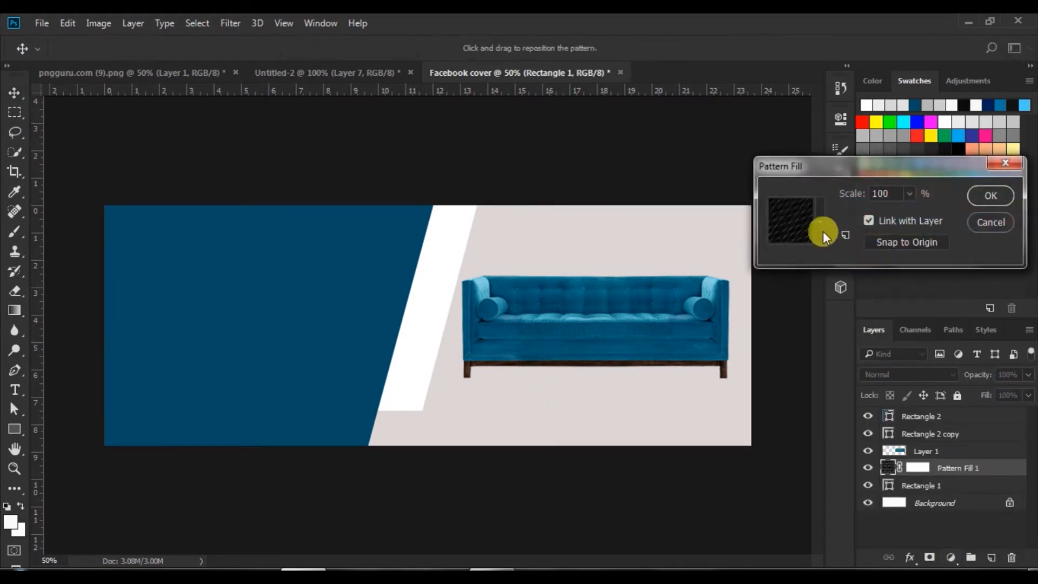
{"action": "left_click", "coordinate": [818, 222]}
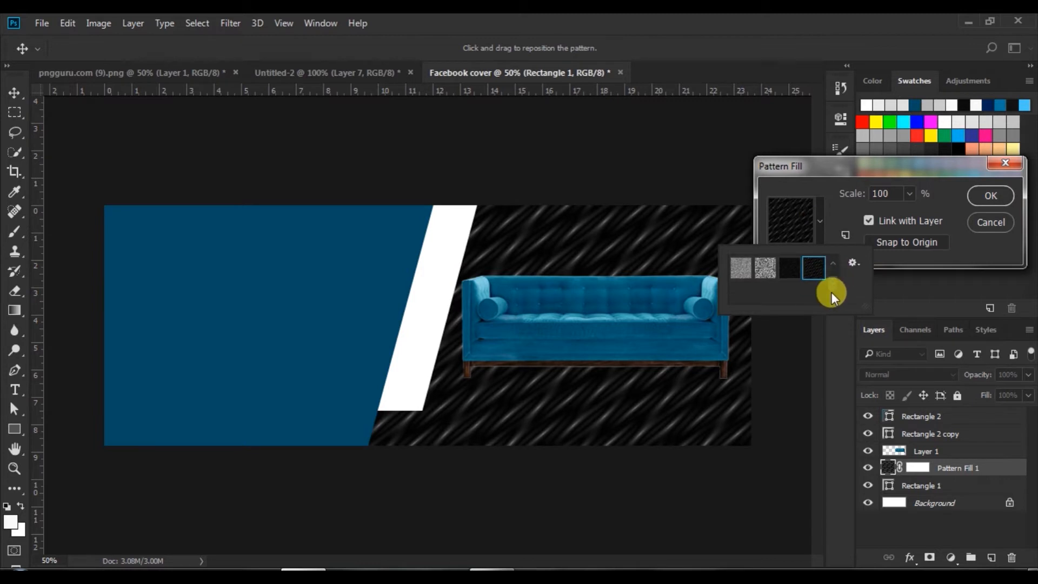
{"action": "left_click", "coordinate": [789, 268]}
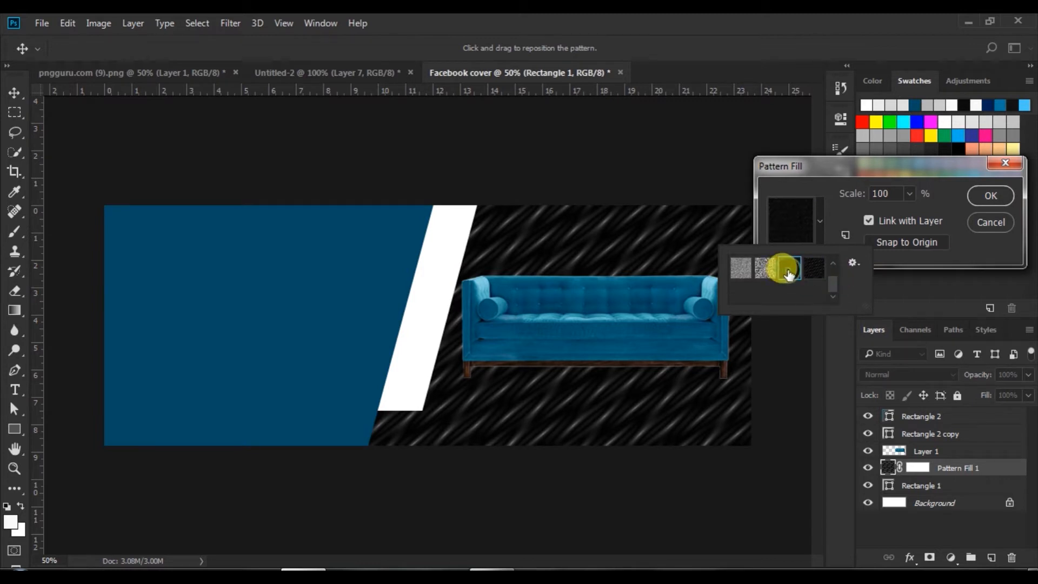
{"action": "left_click", "coordinate": [965, 247]}
{"action": "left_click", "coordinate": [990, 195]}
- Lower the pattern fill layer's opacity to 12% so the texture shows only subtly over the background
{"action": "left_click", "coordinate": [1028, 374]}
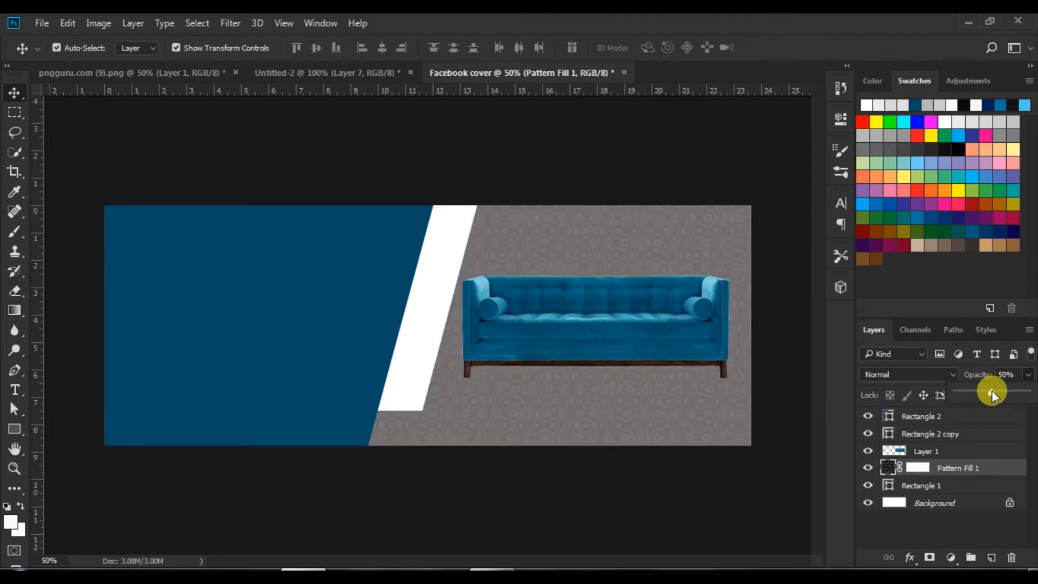
{"action": "left_click_drag", "start_coordinate": [967, 390], "coordinate": [972, 391]}
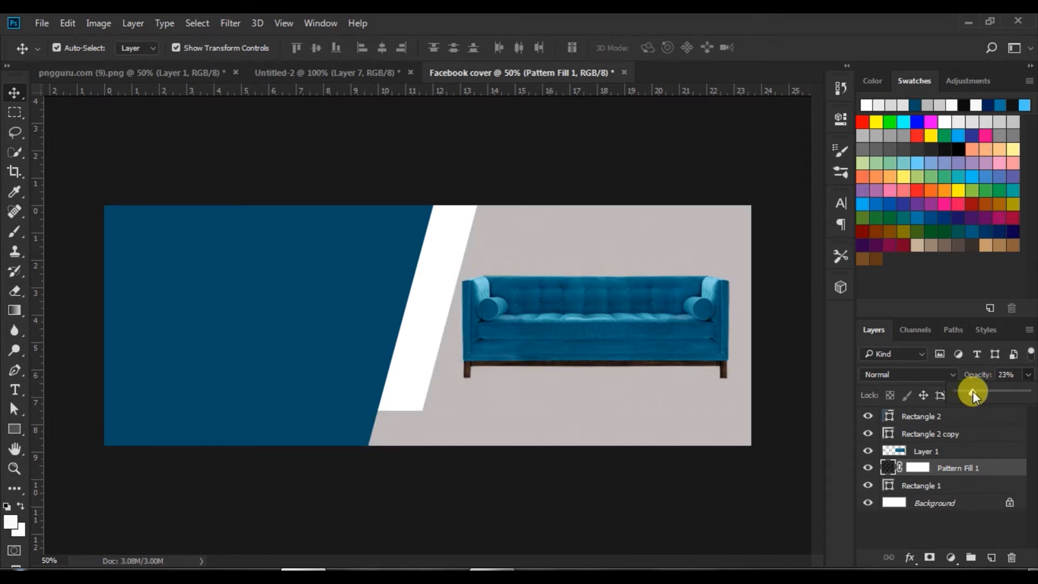
{"action": "left_click_drag", "start_coordinate": [971, 391], "coordinate": [964, 390]}
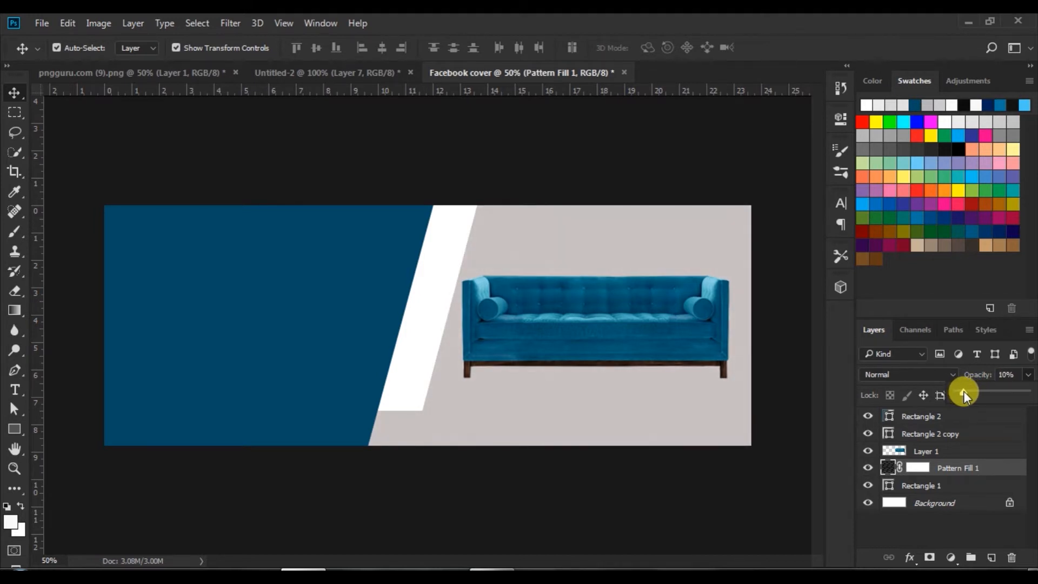
{"action": "left_click_drag", "start_coordinate": [967, 391], "coordinate": [969, 391]}
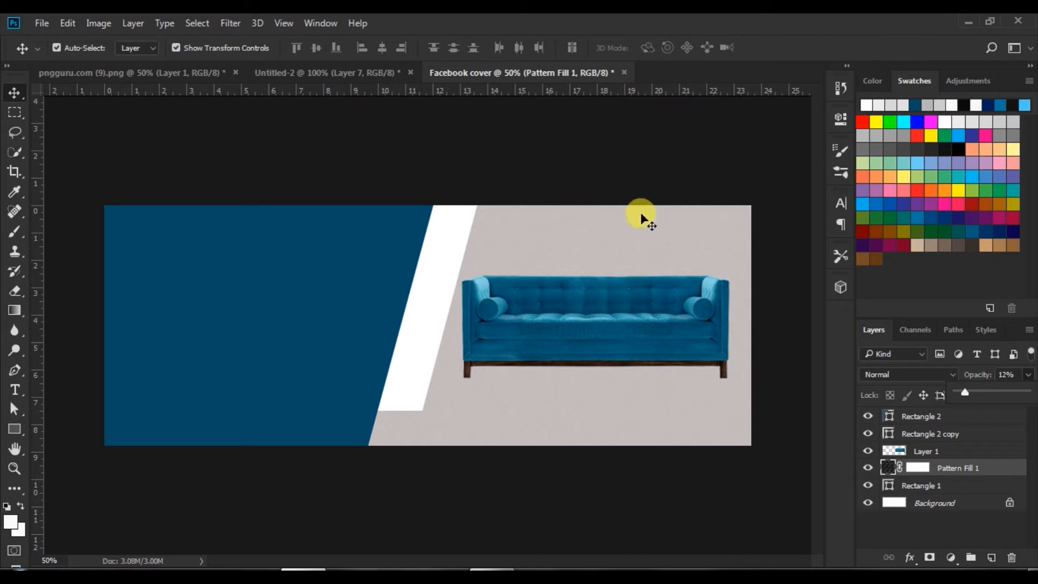
{"action": "left_click", "coordinate": [554, 171]}
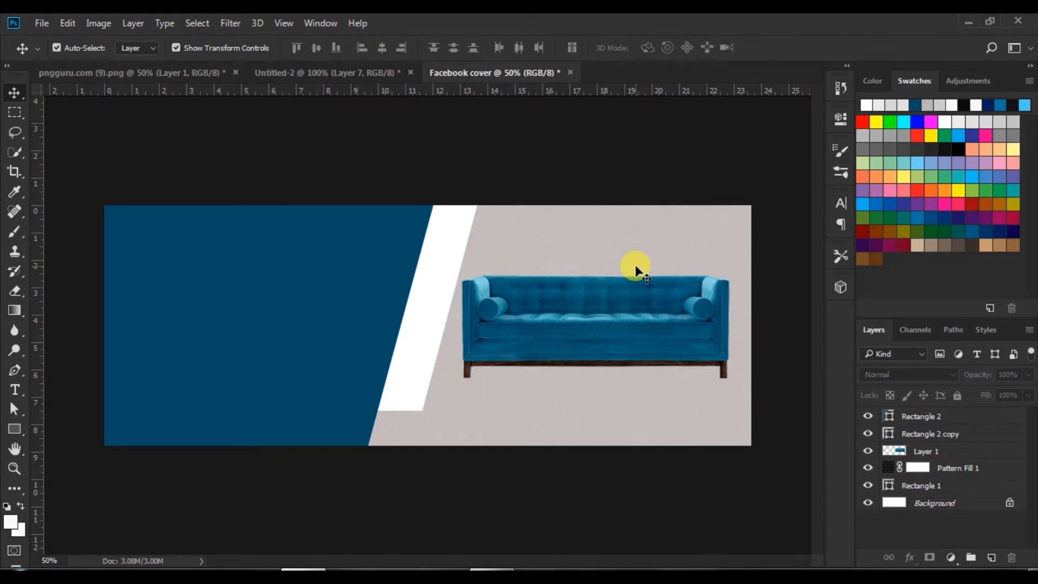
- Create a new empty layer and place it directly beneath the sofa layer
{"action": "left_click", "coordinate": [570, 342]}
{"action": "left_click", "coordinate": [990, 557]}
{"action": "mouse_move", "coordinate": [900, 465]}
{"action": "left_mouse_down"}
{"action": "mouse_move", "coordinate": [887, 463]}
{"action": "mouse_move", "coordinate": [896, 476]}
{"action": "left_mouse_up"}
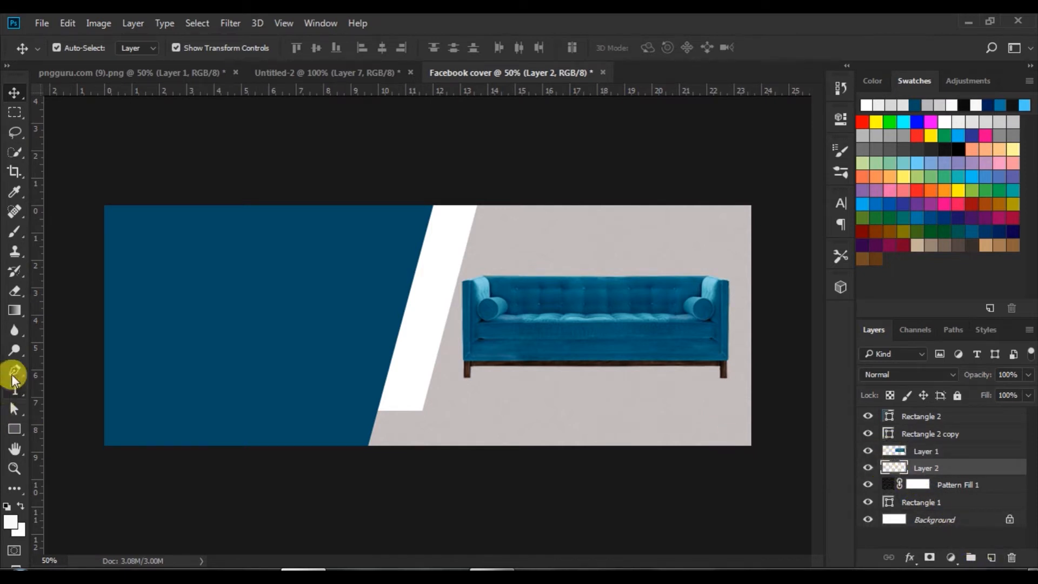
- Paint a shadow under the sofa's base from leg to leg with a 50 px soft round brush in near-black #090909
{"action": "left_click", "coordinate": [14, 231]}
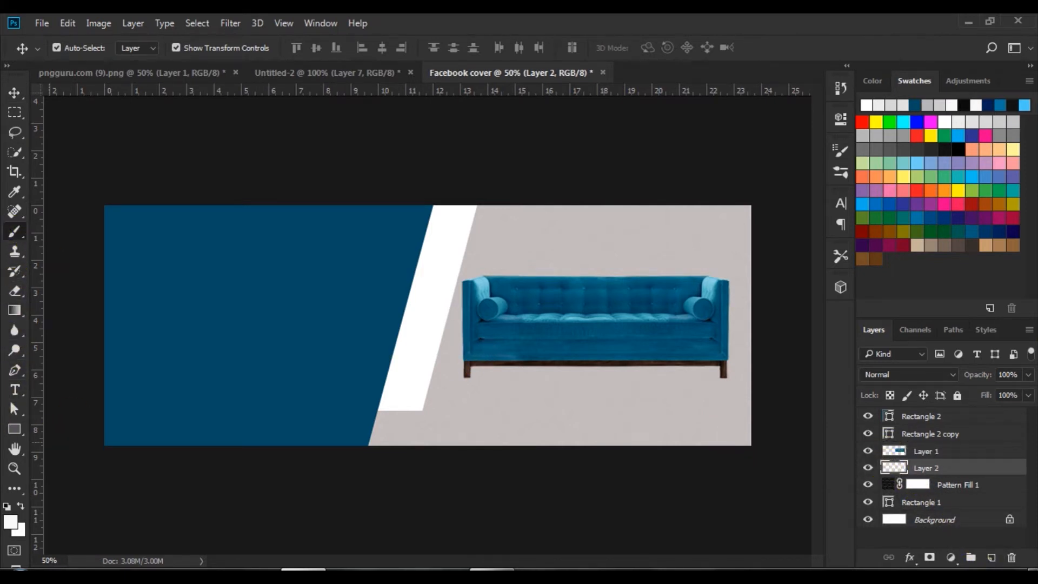
{"action": "left_click", "coordinate": [10, 521]}
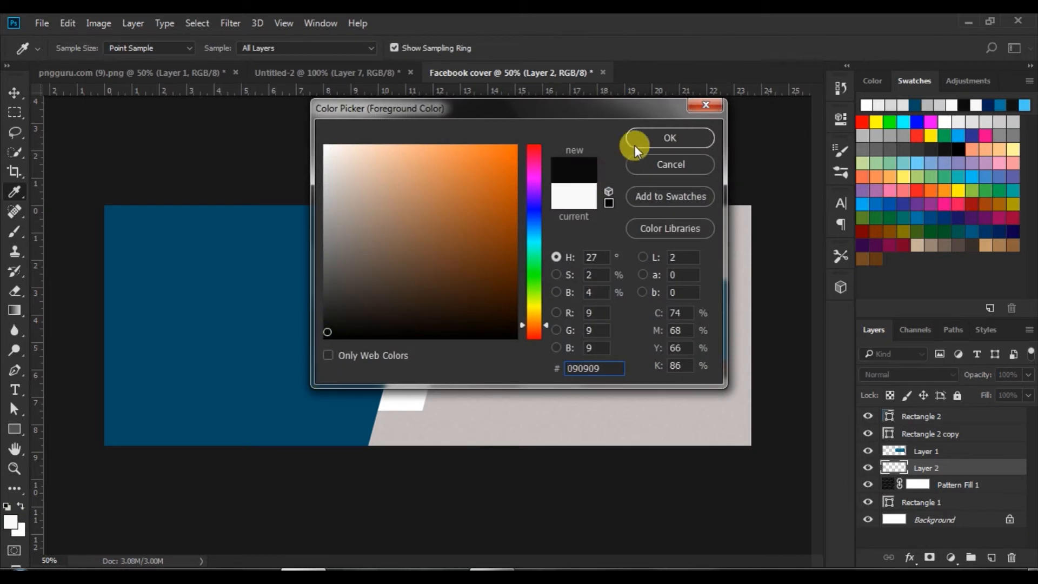
{"action": "left_click", "coordinate": [670, 138]}
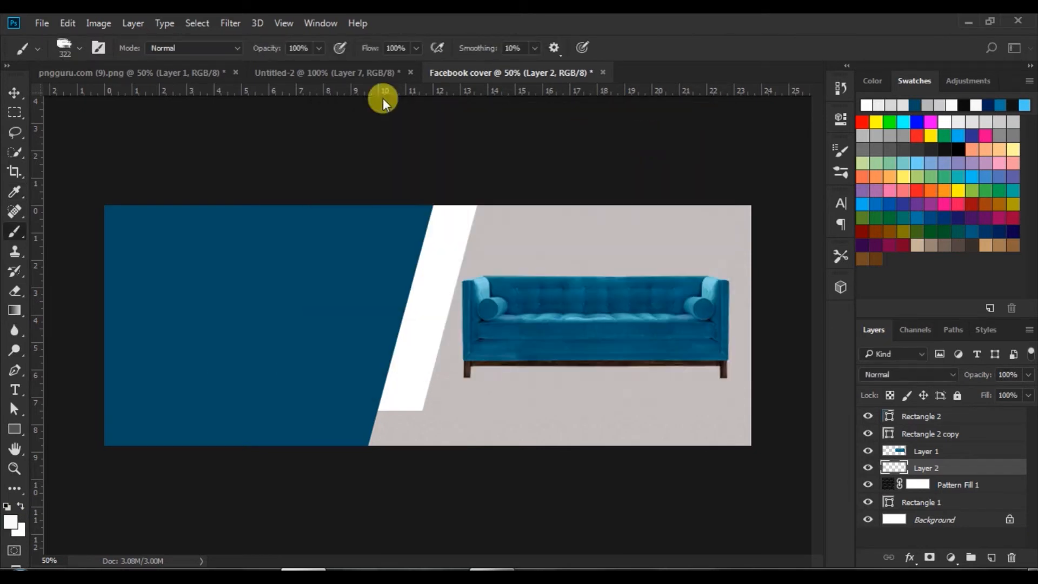
{"action": "left_click", "coordinate": [78, 49]}
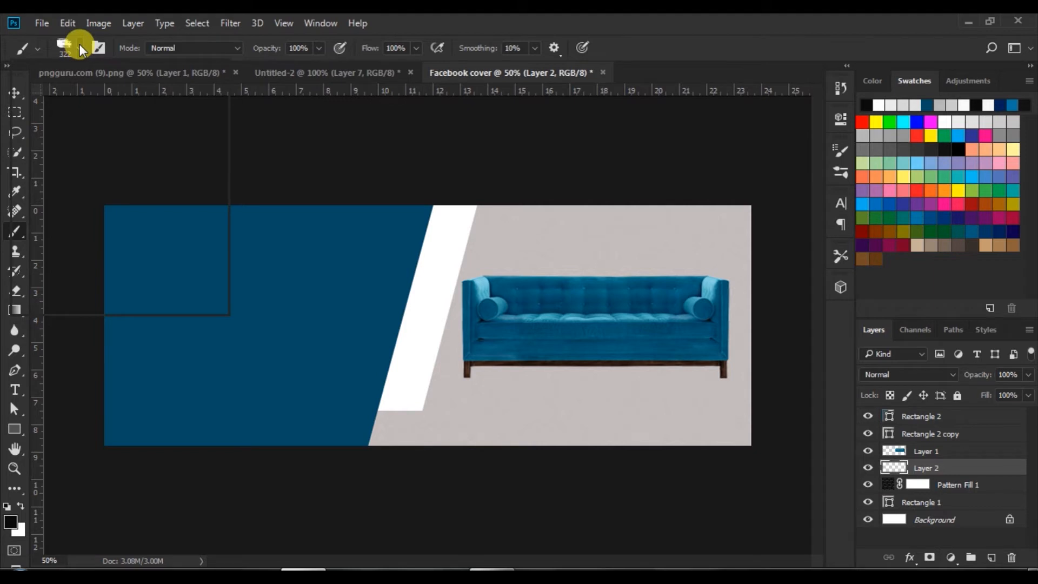
{"action": "left_click", "coordinate": [80, 44]}
{"action": "left_click", "coordinate": [58, 164]}
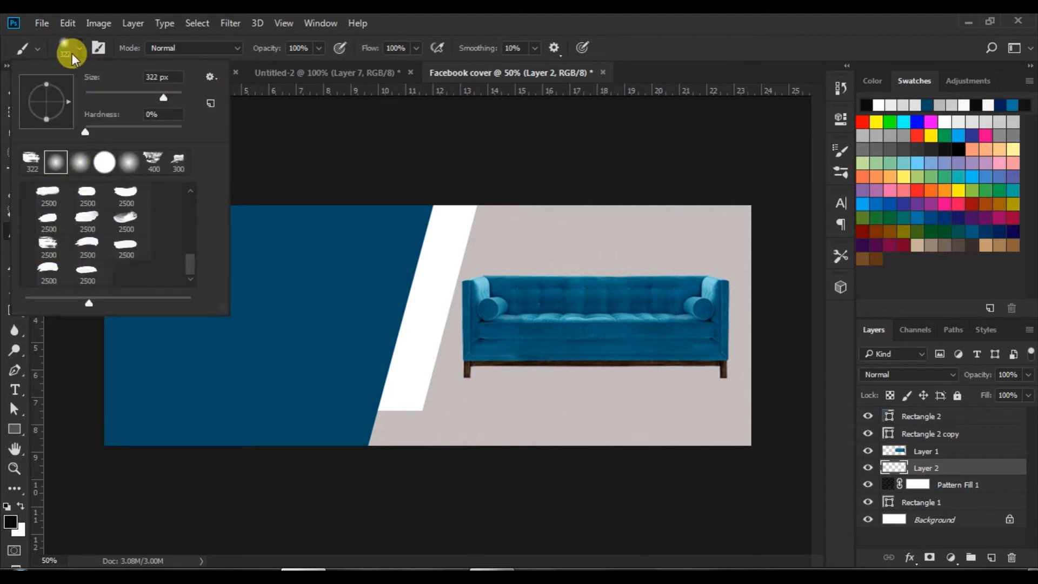
{"action": "left_click", "coordinate": [73, 53]}
{"action": "key", "text": "bracketleft"}
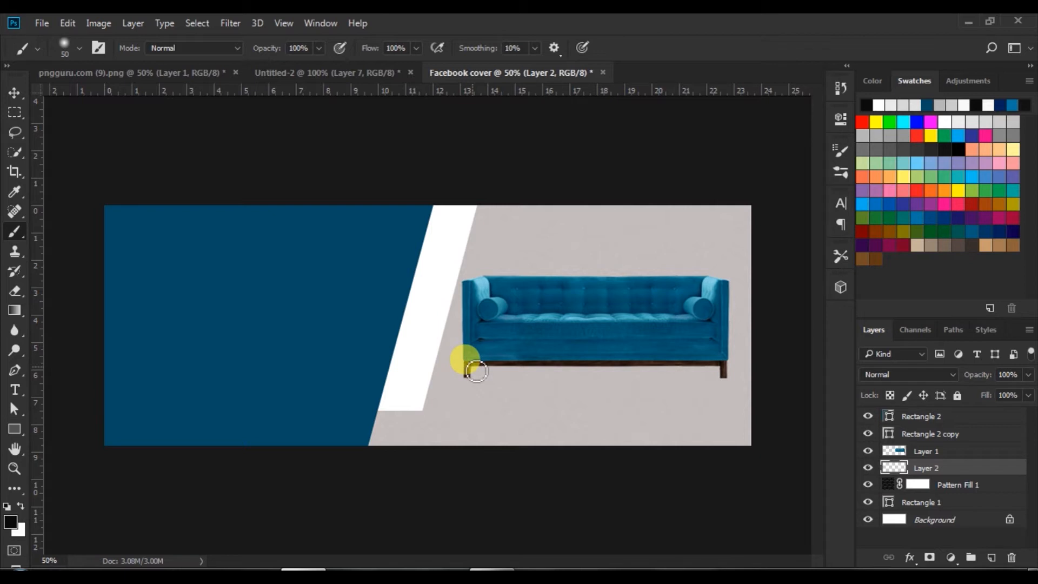
{"action": "left_click_drag", "start_coordinate": [475, 371], "coordinate": [720, 371]}
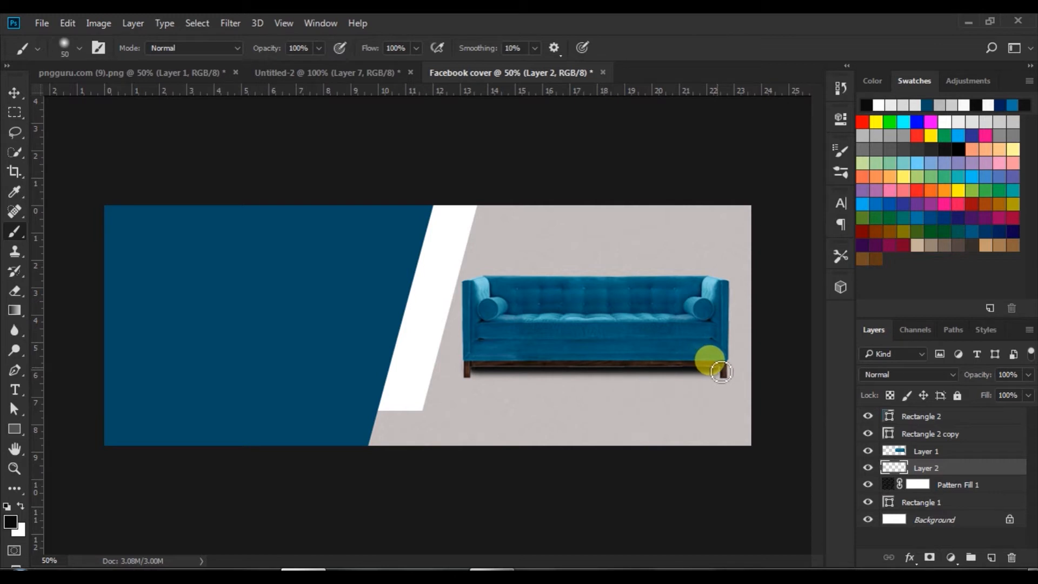
{"action": "left_click_drag", "start_coordinate": [723, 371], "coordinate": [725, 372]}
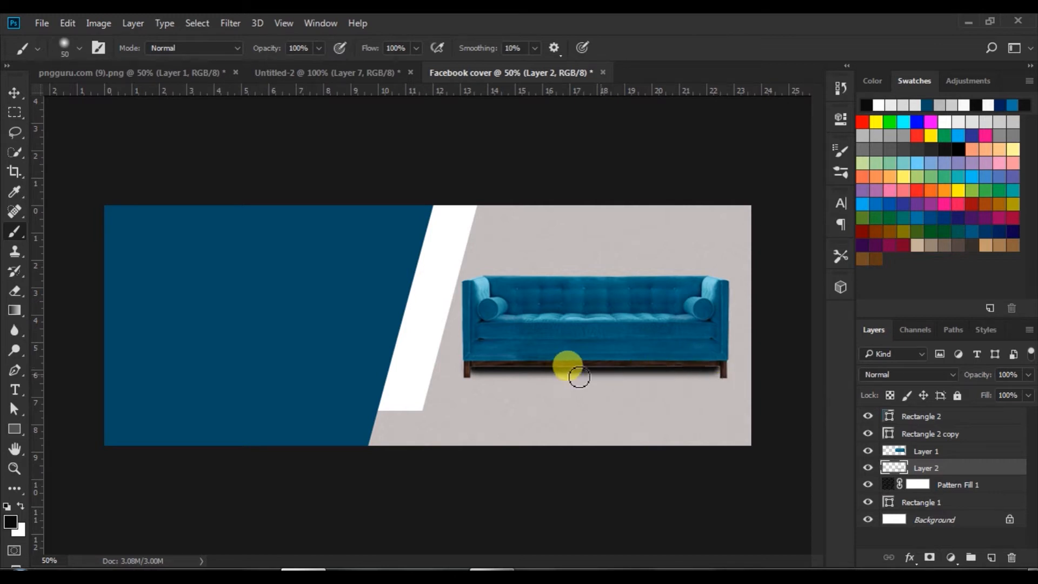
- Reduce the sofa shadow layer's opacity to 62% and deselect it
{"action": "left_click", "coordinate": [14, 93]}
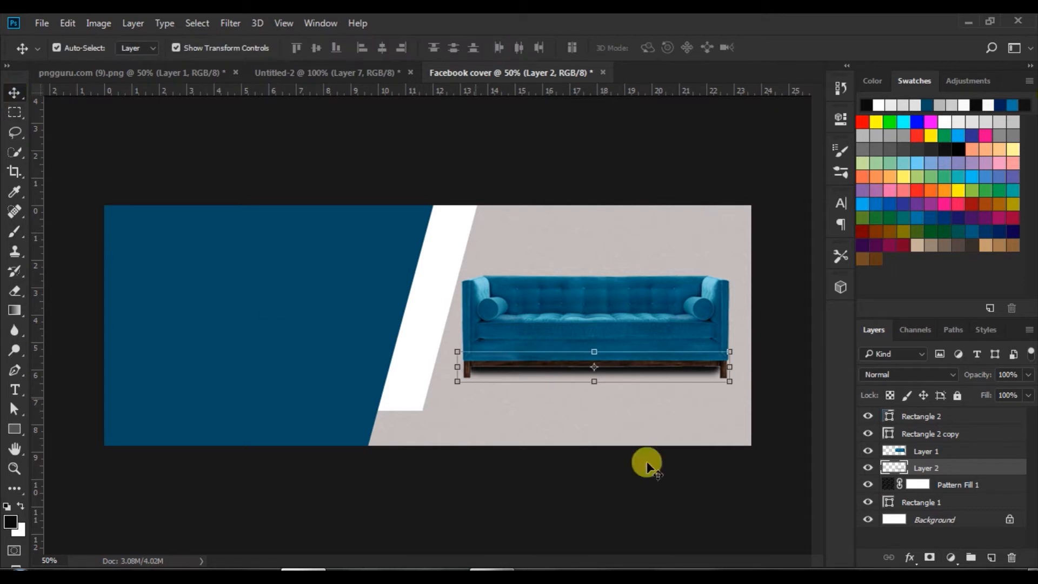
{"action": "left_click", "coordinate": [1028, 375]}
{"action": "left_click_drag", "start_coordinate": [1023, 392], "coordinate": [1000, 396]}
{"action": "left_click", "coordinate": [628, 172]}
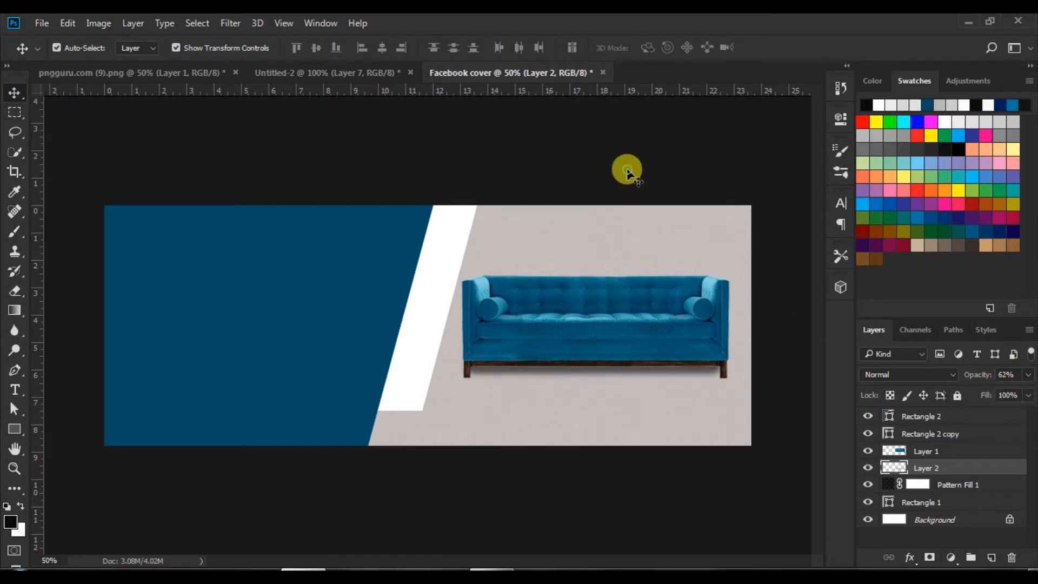
{"action": "left_click", "coordinate": [627, 172]}
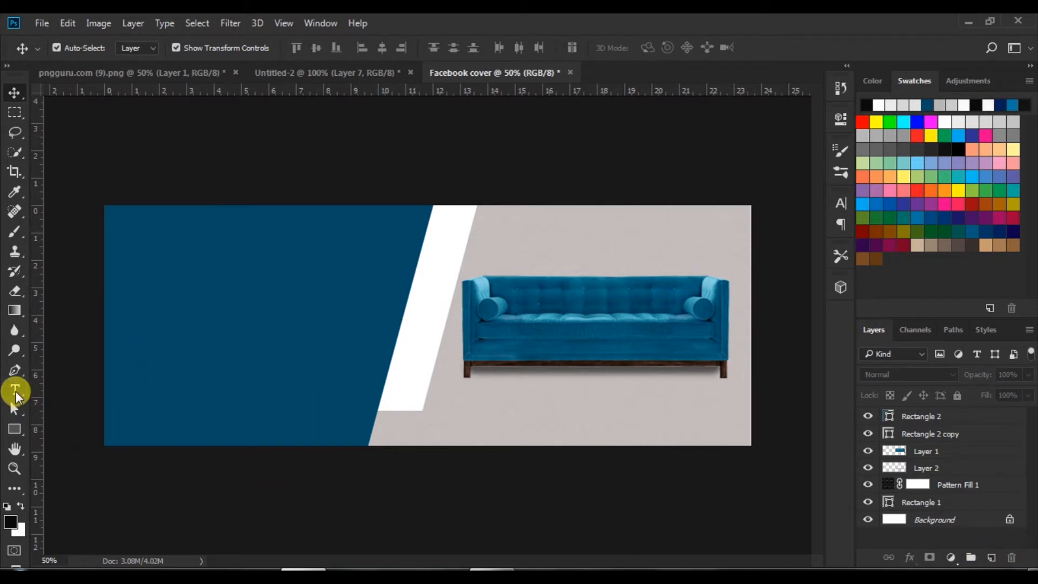
- Add the white text "NEW DESIGN" in 36 pt Microsoft Sans Serif Regular on the upper part of the blue shape
{"action": "left_click", "coordinate": [18, 428]}
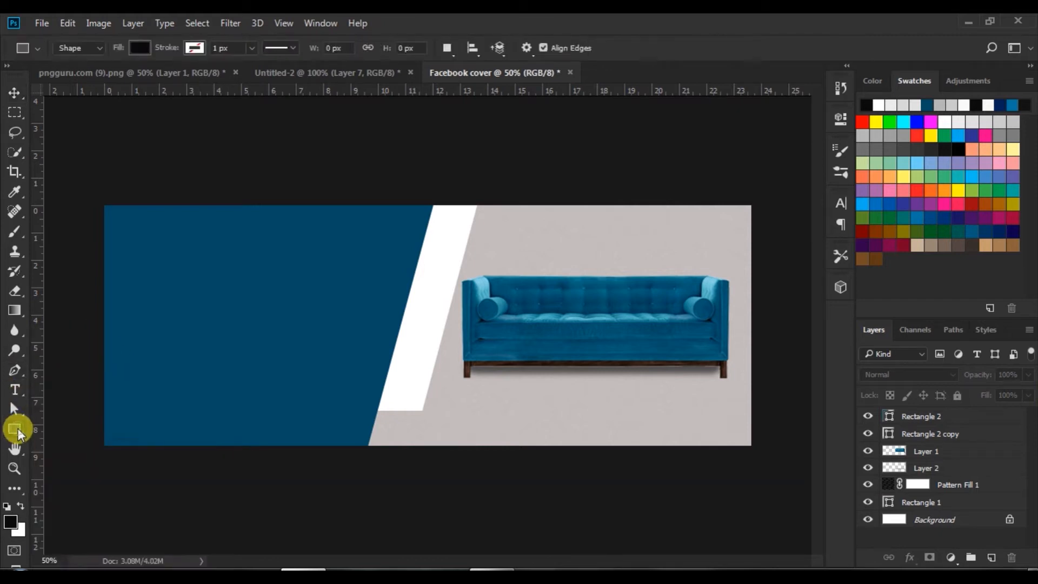
{"action": "left_click", "coordinate": [16, 390]}
{"action": "left_click", "coordinate": [387, 47]}
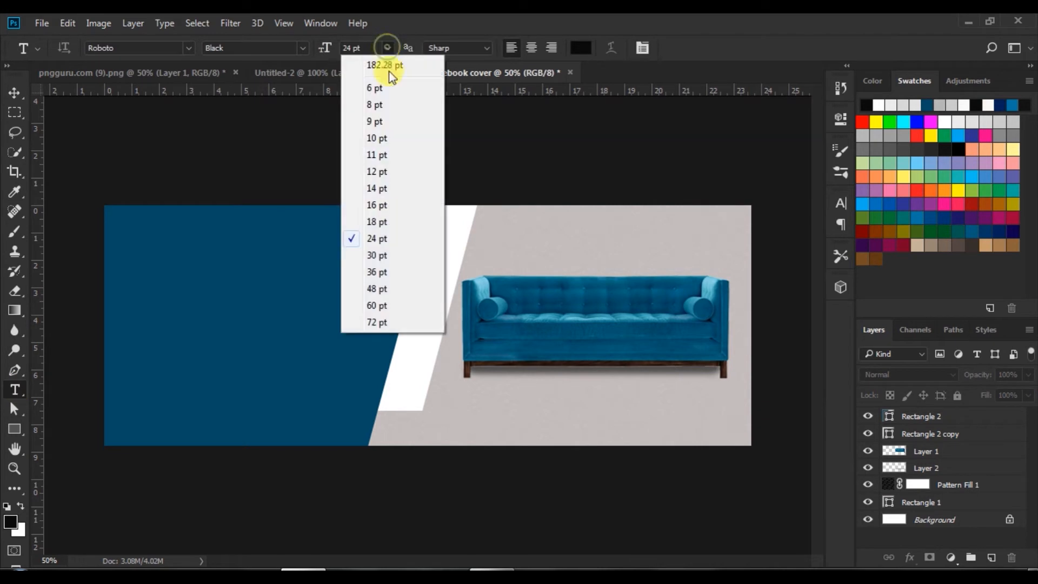
{"action": "left_click", "coordinate": [381, 270]}
{"action": "left_click", "coordinate": [582, 47]}
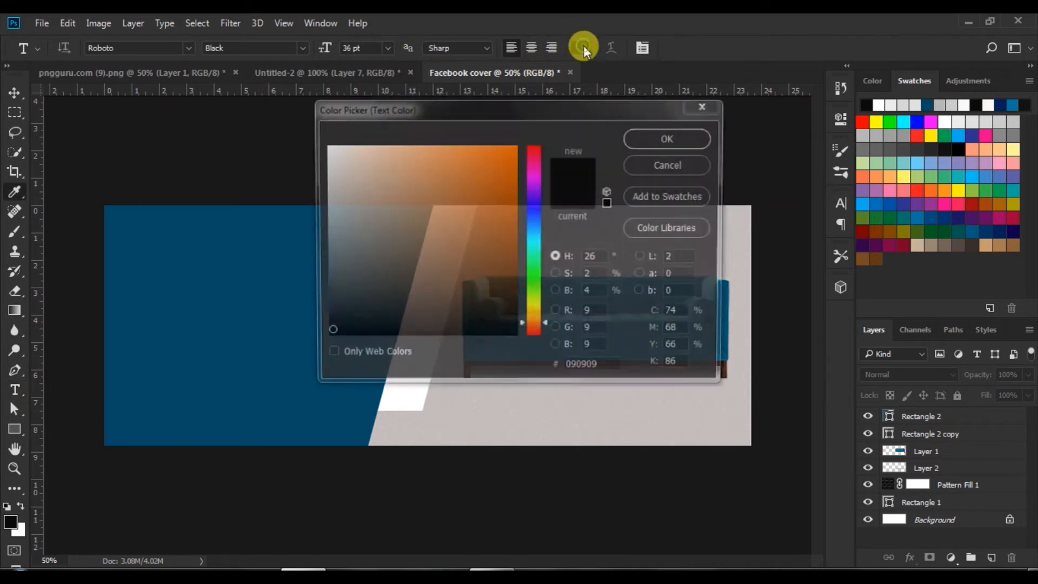
{"action": "left_click", "coordinate": [326, 149]}
{"action": "left_click", "coordinate": [651, 135]}
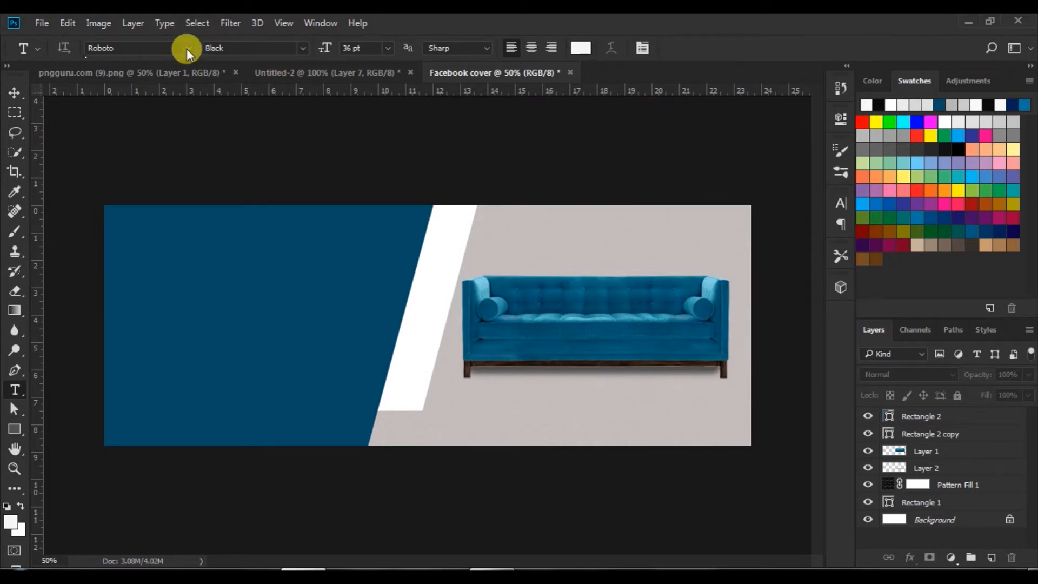
{"action": "left_click", "coordinate": [188, 49]}
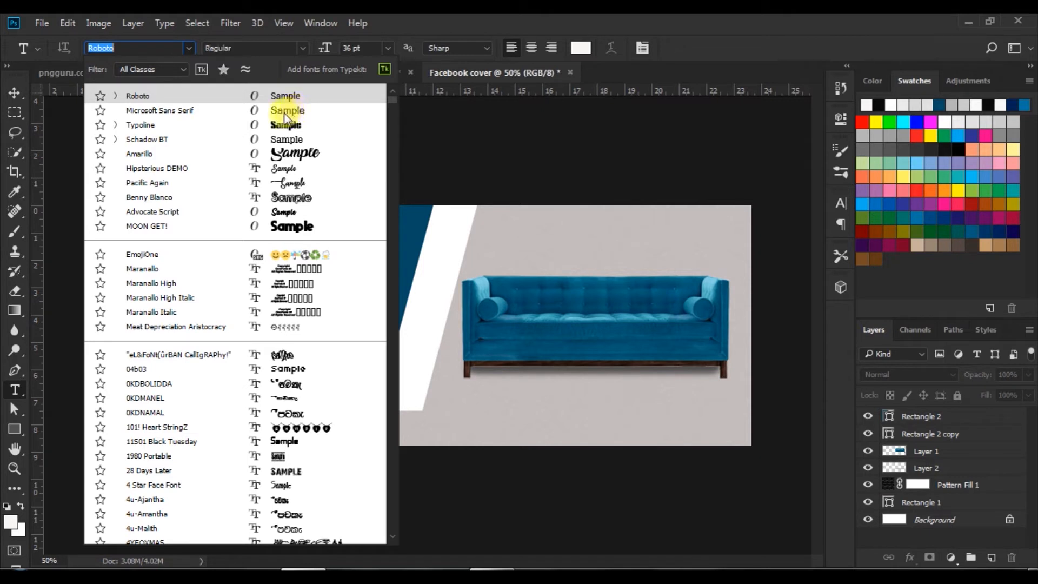
{"action": "left_click", "coordinate": [294, 109]}
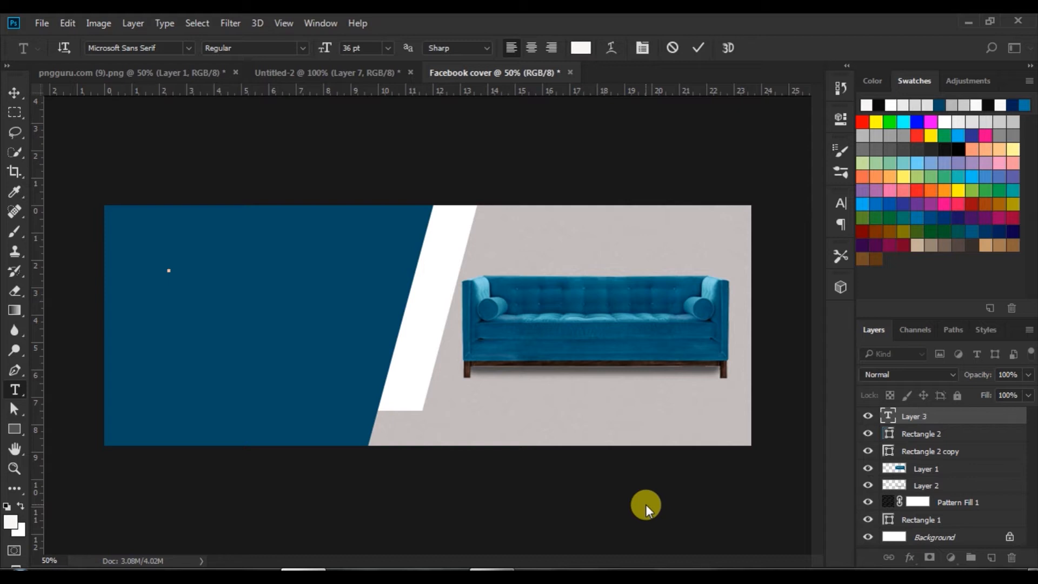
{"action": "type", "text": "NEW DESIGN"}
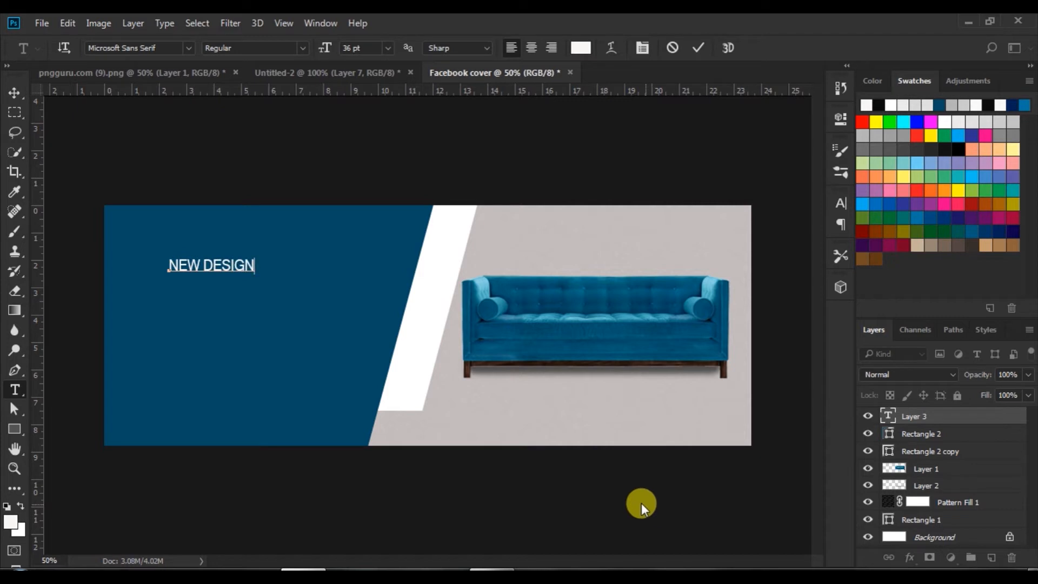
- Enlarge the "NEW DESIGN" text to 48 pt and commit the text edit
{"action": "left_click_drag", "start_coordinate": [159, 262], "coordinate": [300, 262]}
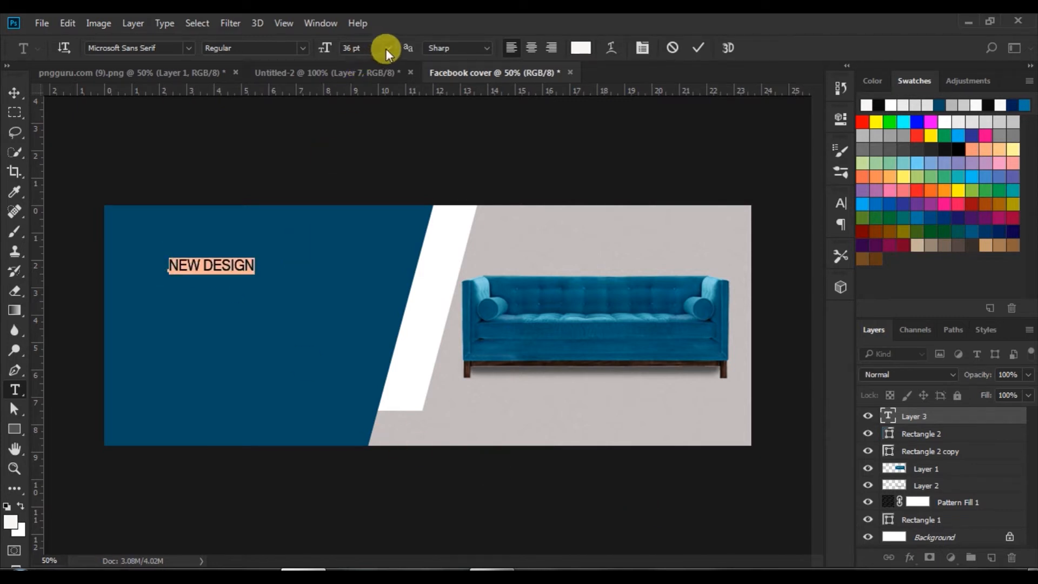
{"action": "left_click", "coordinate": [386, 49]}
{"action": "left_click", "coordinate": [376, 287]}
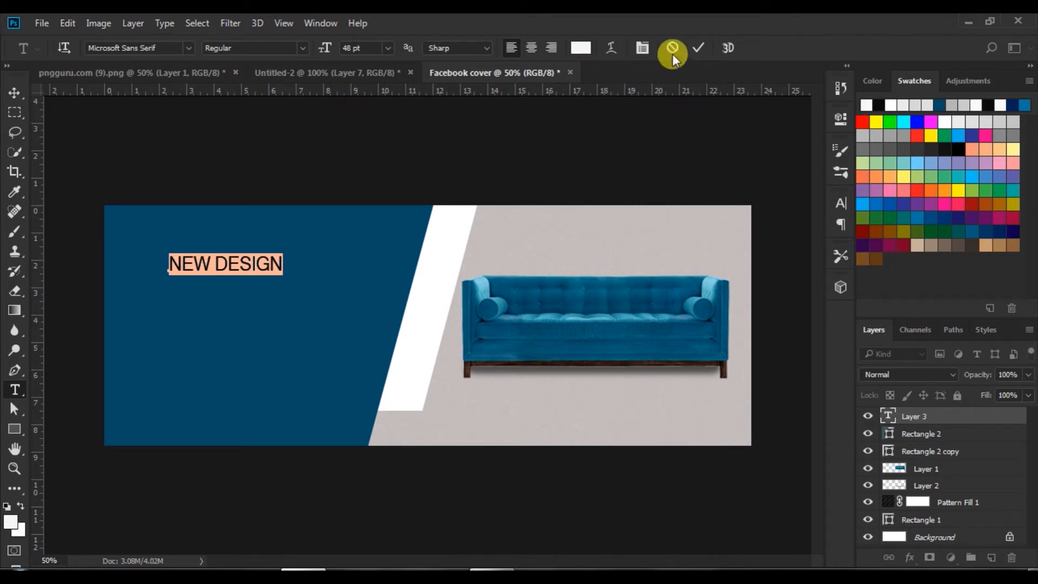
{"action": "left_click", "coordinate": [696, 47]}
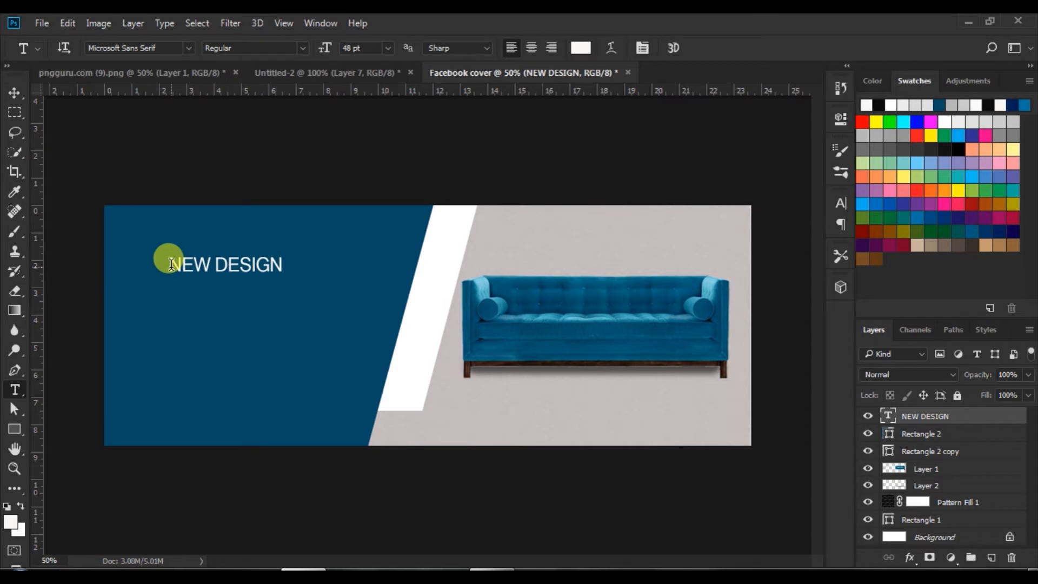
- Shift the "NEW DESIGN" text slightly left on the blue shape
{"action": "left_click", "coordinate": [15, 93]}
{"action": "left_click", "coordinate": [326, 157]}
{"action": "left_click", "coordinate": [259, 270]}
{"action": "left_click_drag", "start_coordinate": [258, 270], "coordinate": [245, 267]}
{"action": "left_click", "coordinate": [309, 141]}
- Start a new text line below "NEW DESIGN" on the blue shape, using the Roboto font in the Black style
{"action": "left_click", "coordinate": [15, 389]}
{"action": "left_click", "coordinate": [154, 301]}
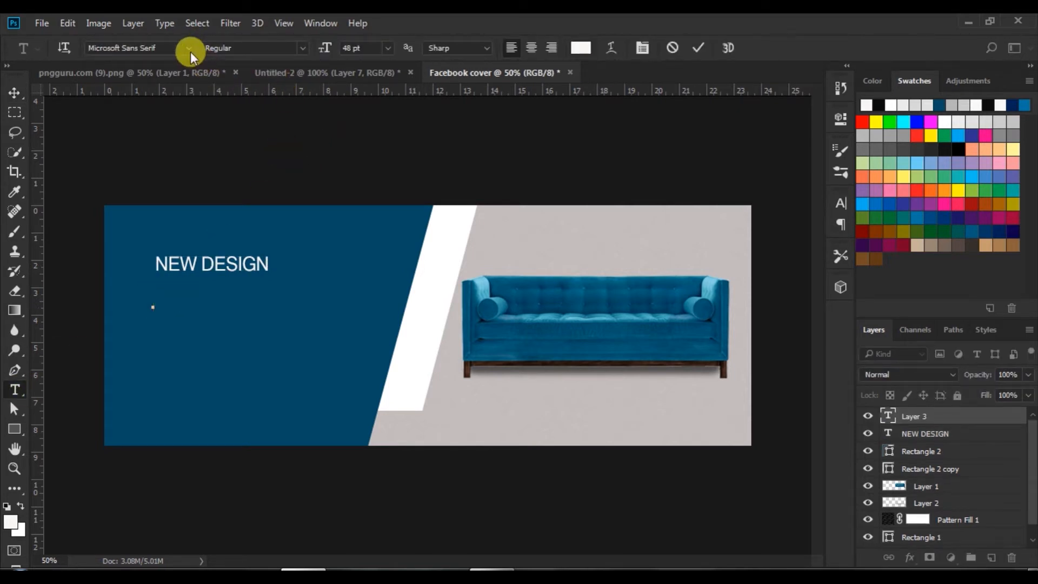
{"action": "left_click", "coordinate": [190, 51]}
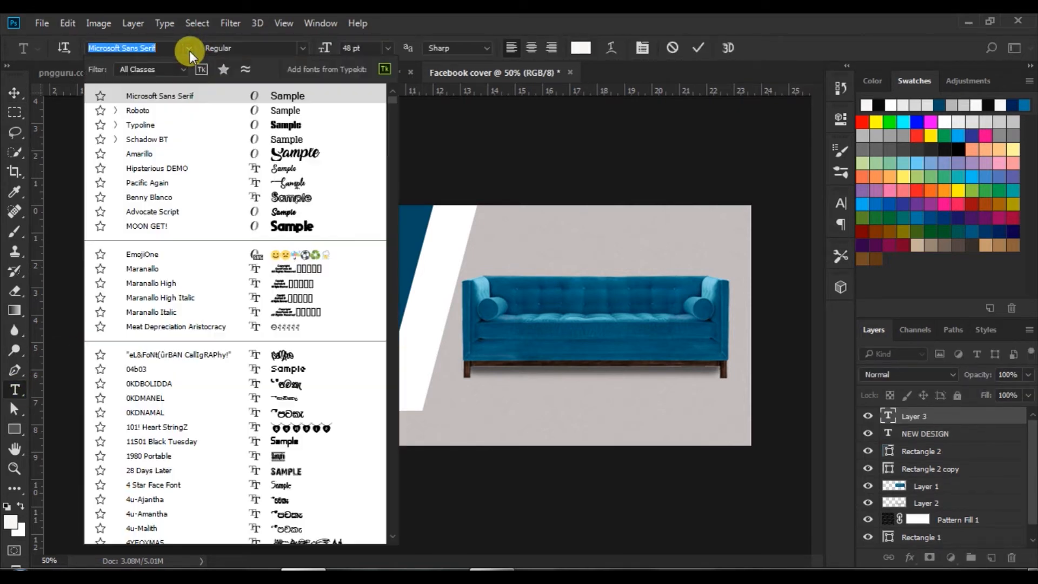
{"action": "left_click", "coordinate": [277, 110]}
{"action": "left_click", "coordinate": [295, 49]}
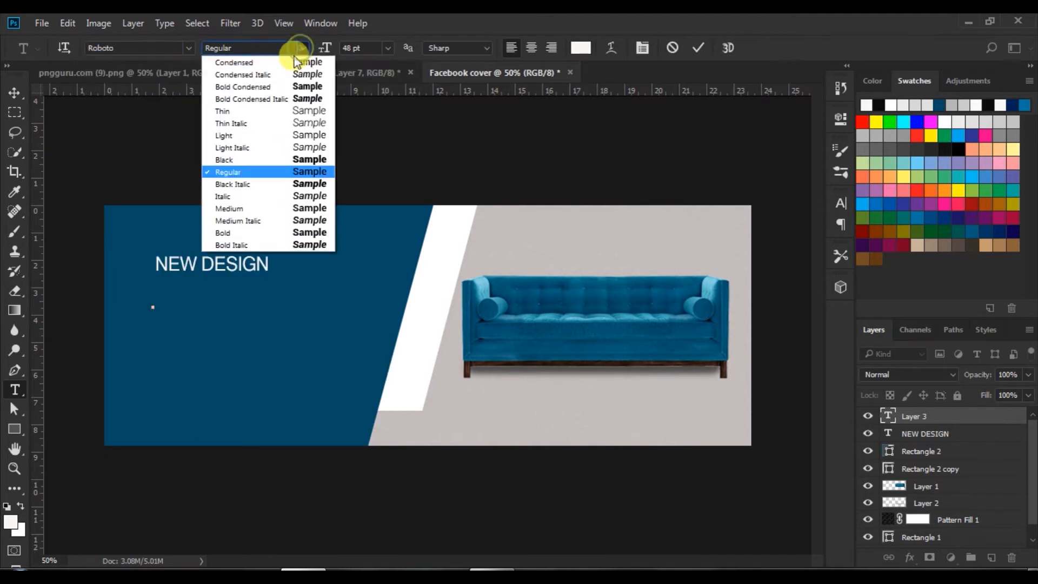
{"action": "left_click", "coordinate": [301, 155]}
- Set the new line's size to 72 pt, enter "FURNITURE" and commit the text
{"action": "left_click", "coordinate": [843, 205]}
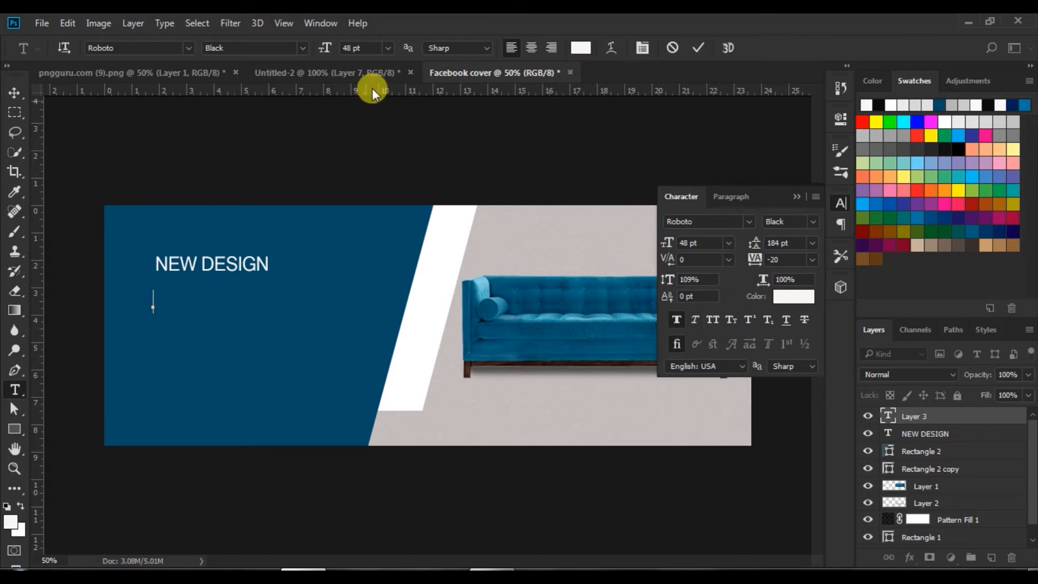
{"action": "left_click", "coordinate": [385, 48]}
{"action": "left_click", "coordinate": [376, 303]}
{"action": "left_click", "coordinate": [728, 247]}
{"action": "left_click", "coordinate": [709, 516]}
{"action": "type", "text": "FUR"}
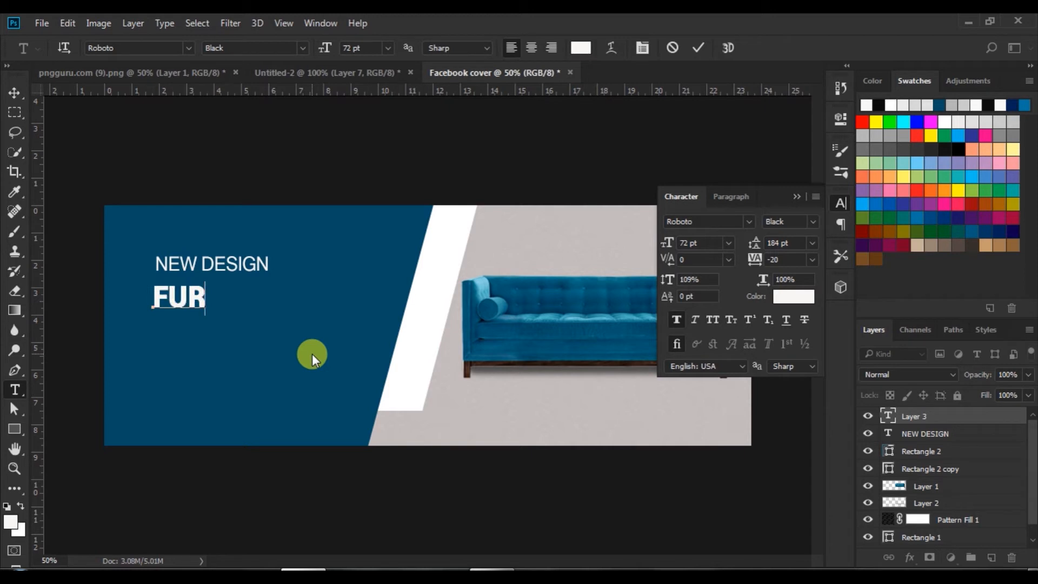
{"action": "type", "text": "NITURE"}
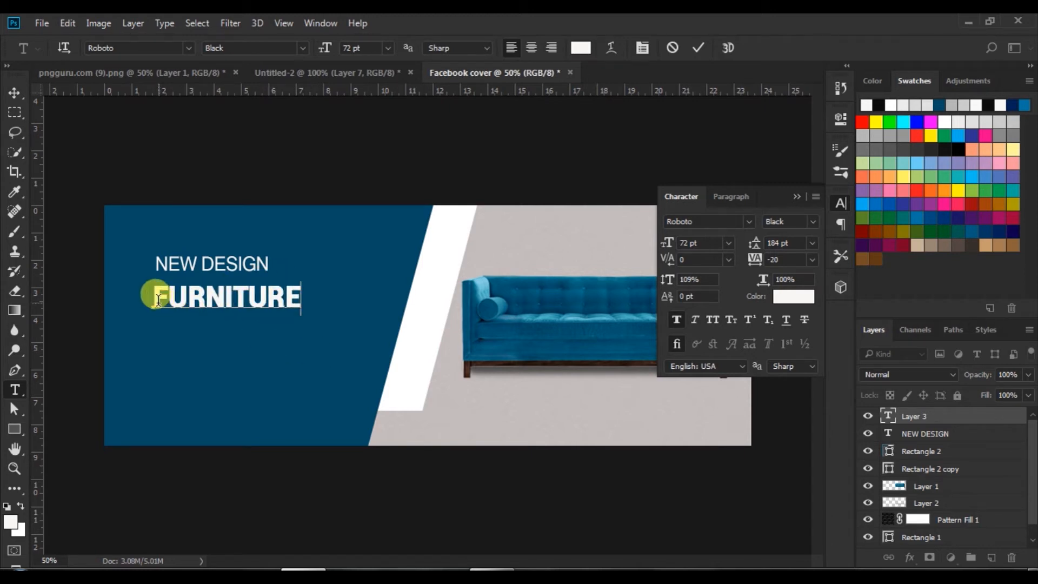
{"action": "left_click", "coordinate": [692, 47]}
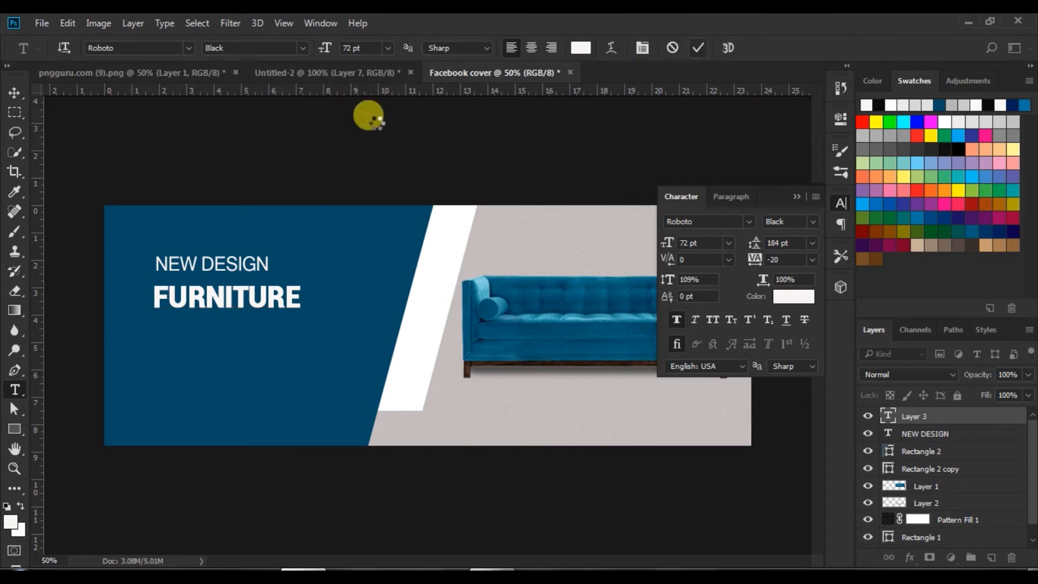
- Scale the "FURNITURE" text proportionally to about 124%, move it up close beneath "NEW DESIGN" and deselect it
{"action": "left_click", "coordinate": [15, 94]}
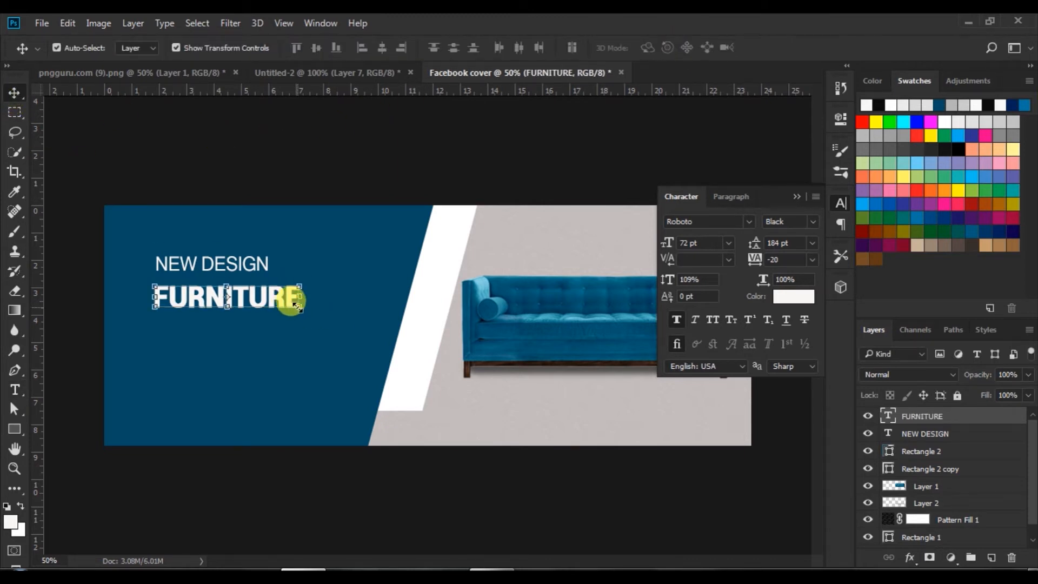
{"action": "left_click", "coordinate": [297, 306]}
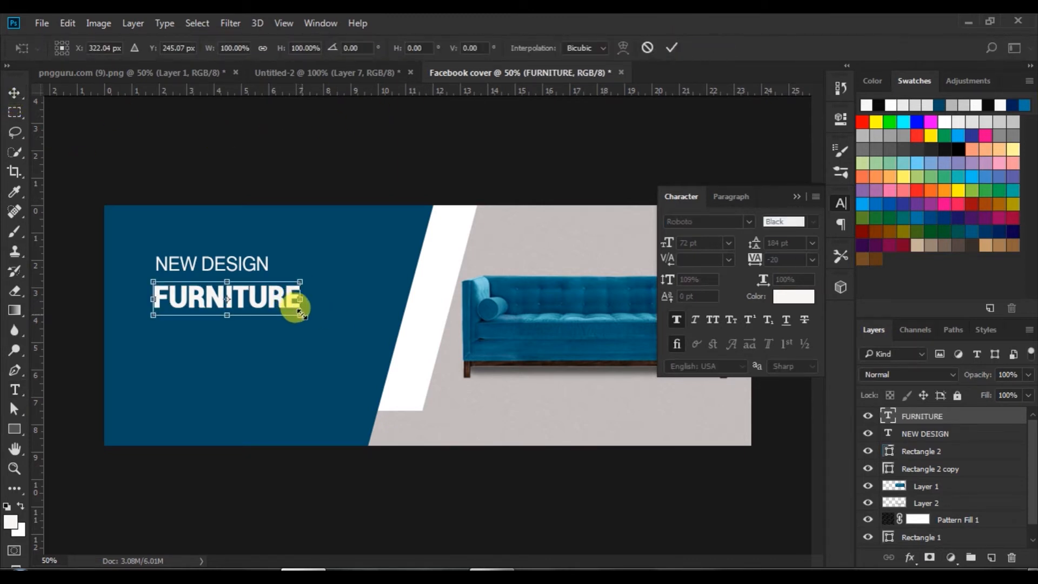
{"action": "left_click_drag", "start_coordinate": [301, 313], "coordinate": [336, 327]}
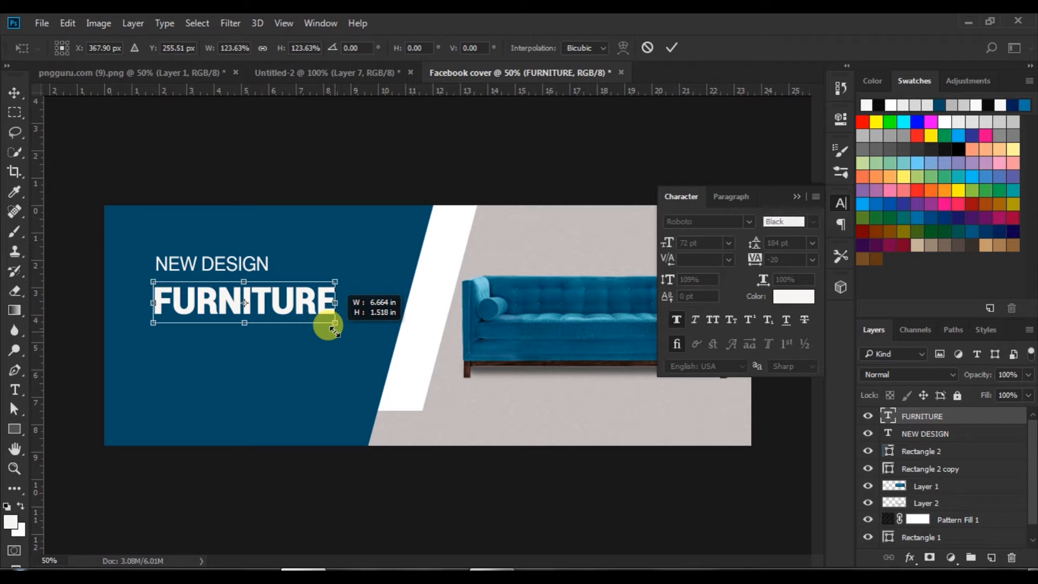
{"action": "left_click", "coordinate": [674, 49]}
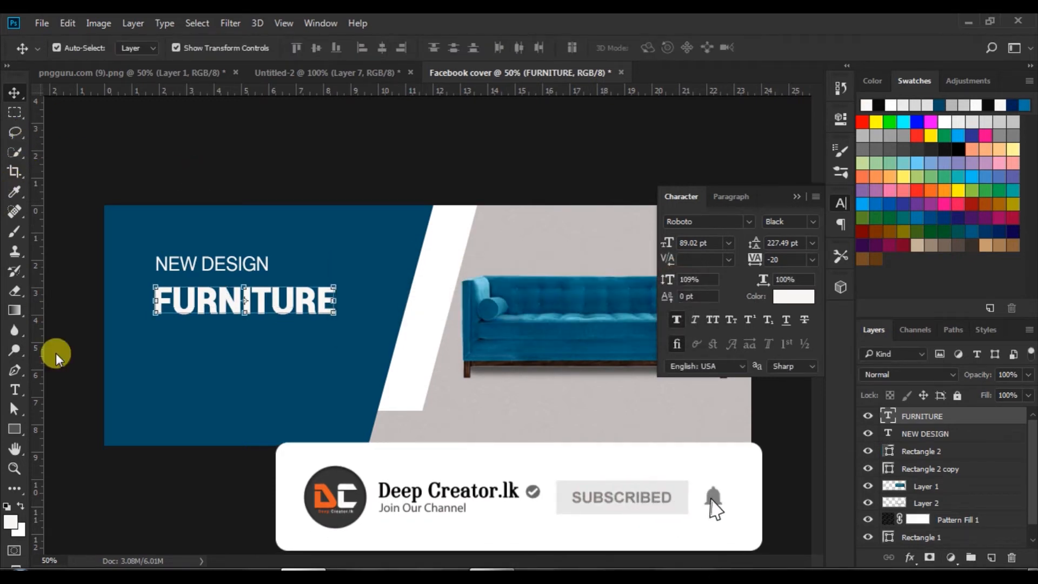
{"action": "left_click_drag", "start_coordinate": [292, 318], "coordinate": [291, 301]}
{"action": "left_click", "coordinate": [372, 134]}
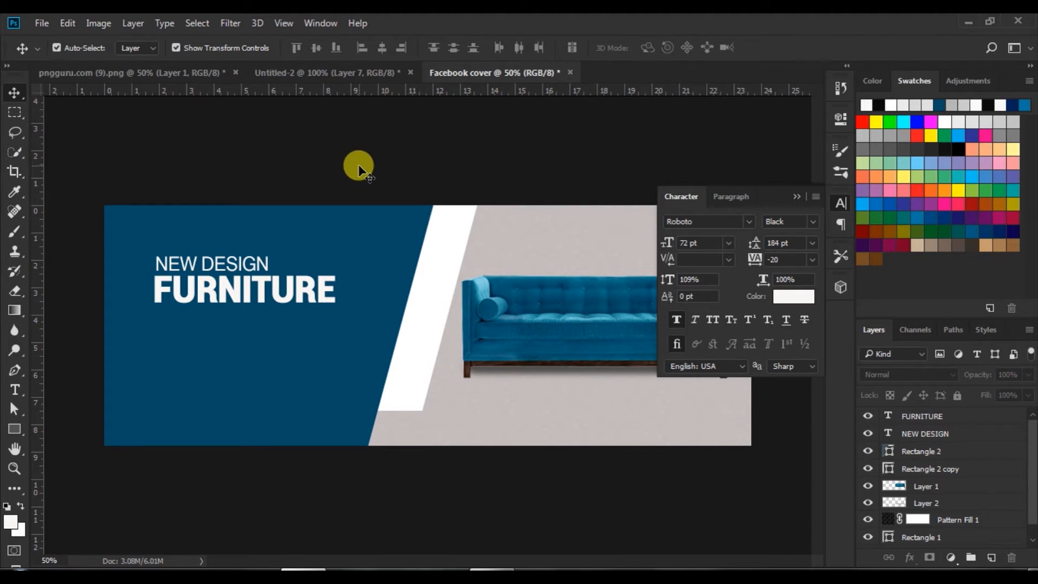
- Duplicate the "NEW DESIGN" text below "FURNITURE" and replace the copy's wording with "COLLECTION"
{"action": "left_click", "coordinate": [228, 264]}
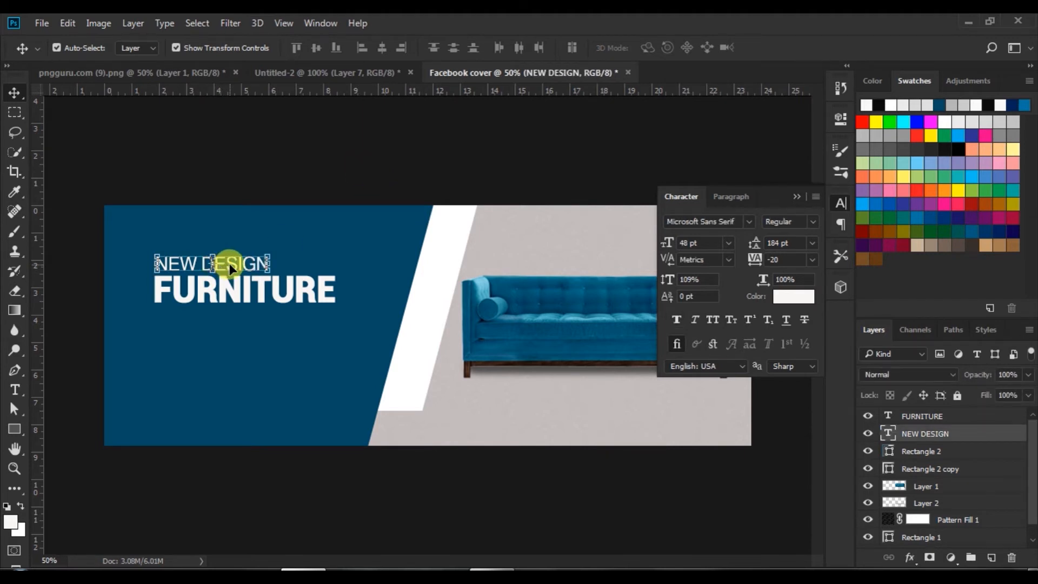
{"action": "left_click_drag", "start_coordinate": [229, 264], "coordinate": [232, 324]}
{"action": "left_click", "coordinate": [15, 389]}
{"action": "left_click", "coordinate": [156, 320]}
{"action": "left_click_drag", "start_coordinate": [156, 323], "coordinate": [447, 337]}
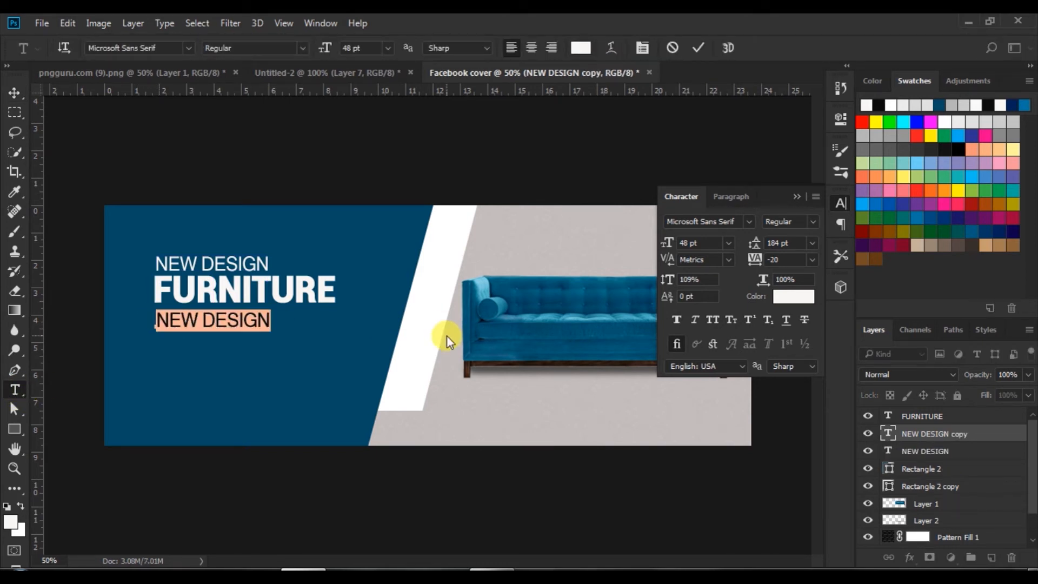
{"action": "type", "text": "COLLECTION"}
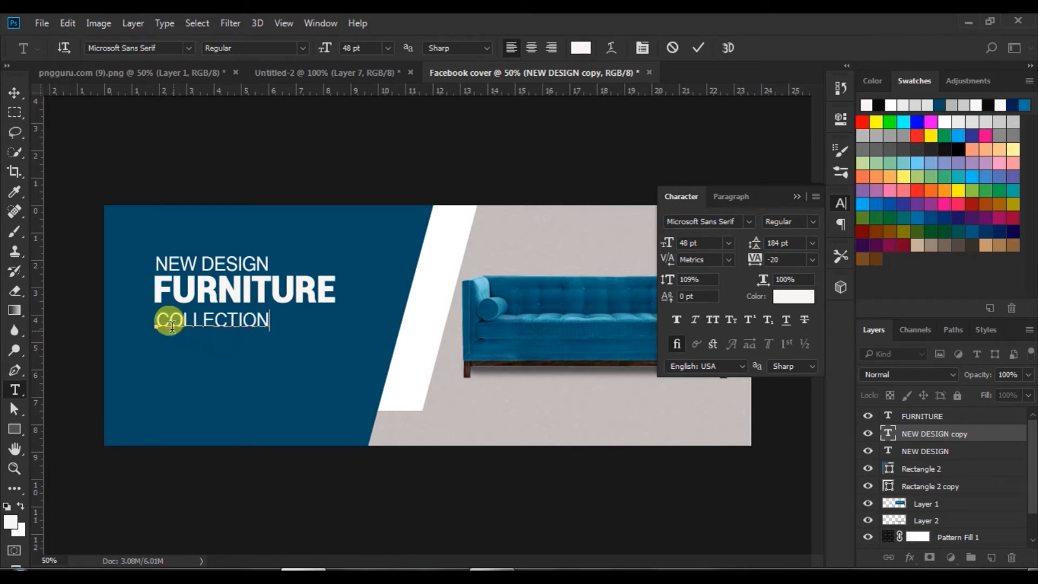
- Format the "COLLECTION" text as faux bold at 36 pt with tracking 640, and commit the edit
{"action": "left_click_drag", "start_coordinate": [155, 323], "coordinate": [306, 321]}
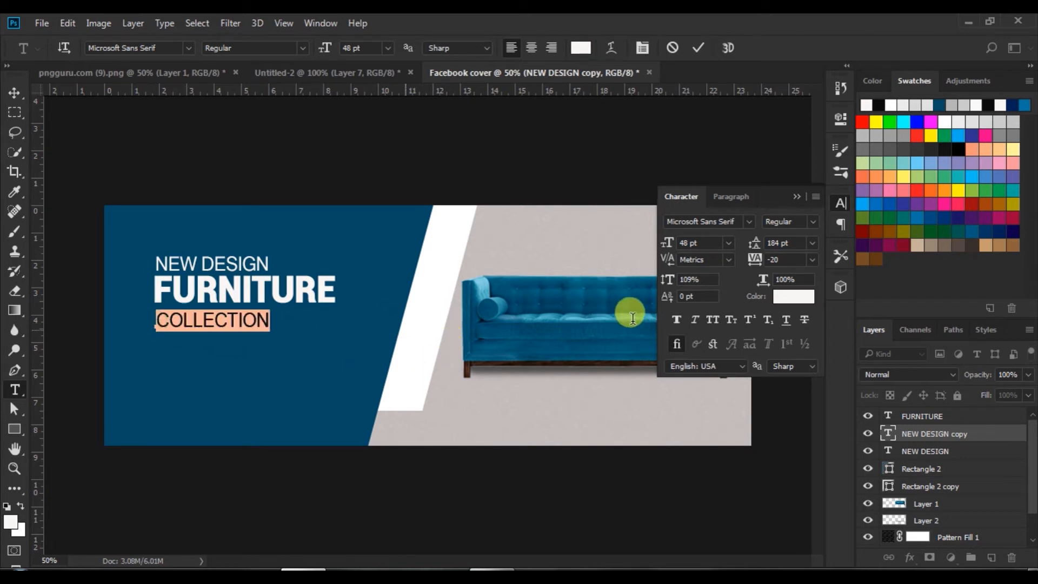
{"action": "left_click", "coordinate": [676, 323]}
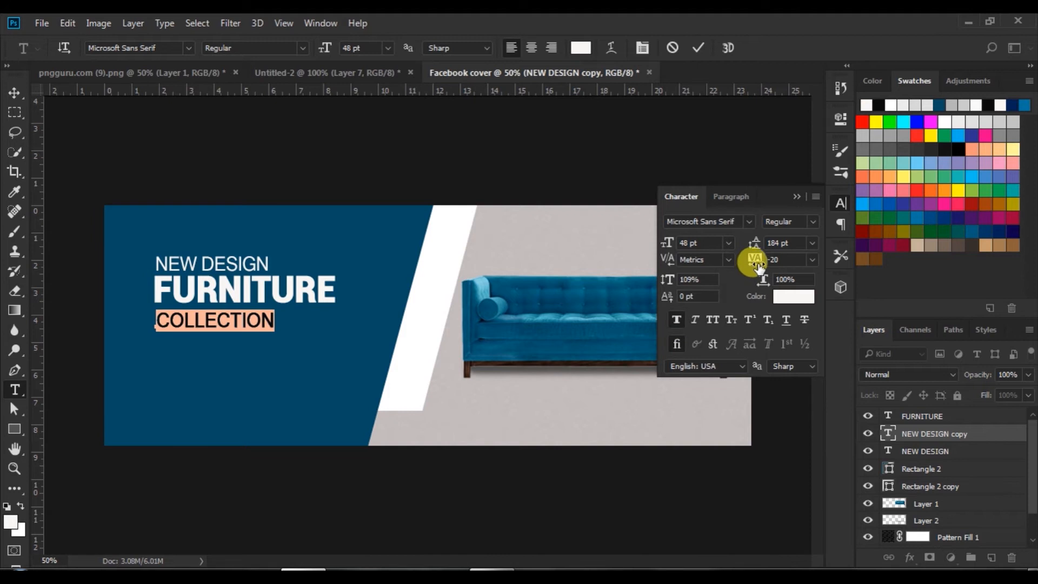
{"action": "left_click_drag", "start_coordinate": [757, 265], "coordinate": [771, 264]}
{"action": "left_click", "coordinate": [728, 243]}
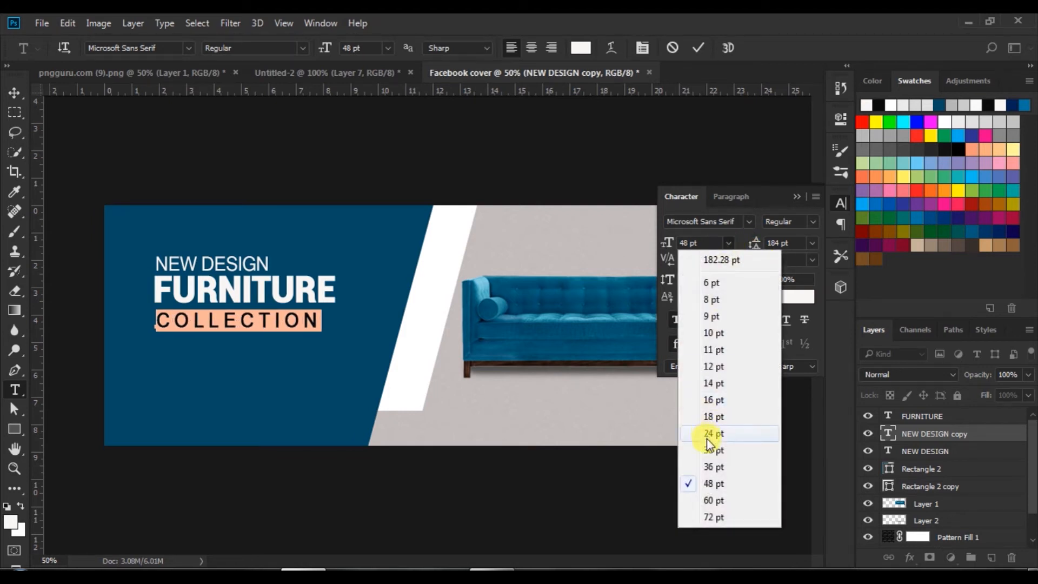
{"action": "left_click", "coordinate": [709, 468]}
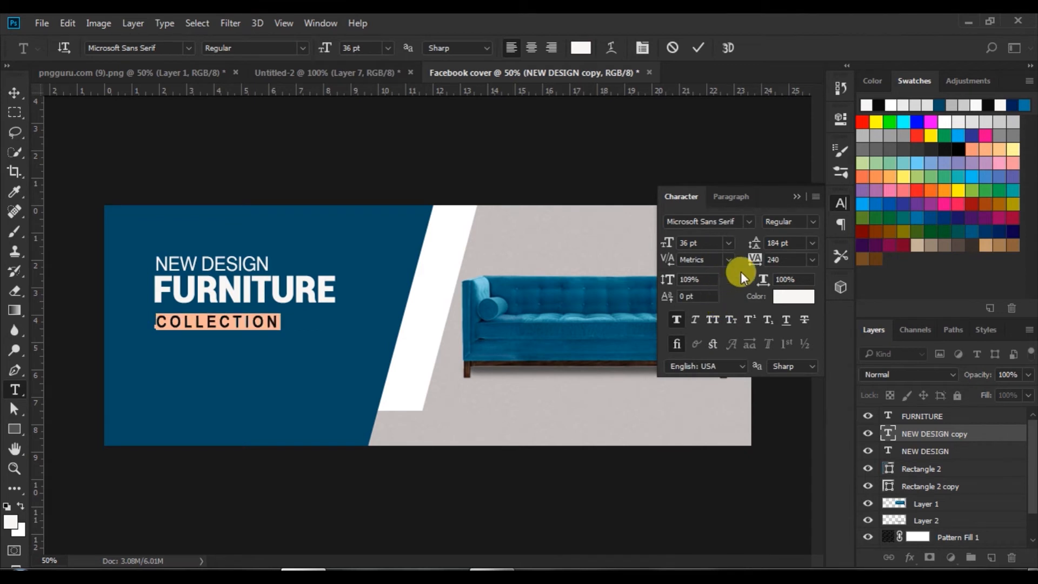
{"action": "left_click_drag", "start_coordinate": [755, 265], "coordinate": [771, 264]}
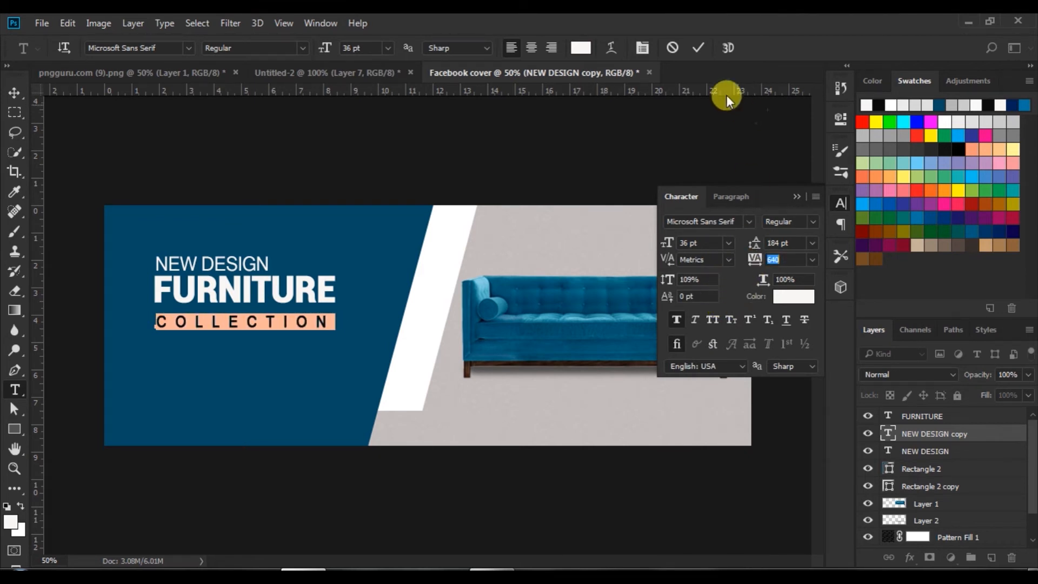
{"action": "left_click", "coordinate": [698, 47]}
- Nudge the "COLLECTION" text straight up until it sits close beneath "FURNITURE"
{"action": "left_click", "coordinate": [14, 96]}
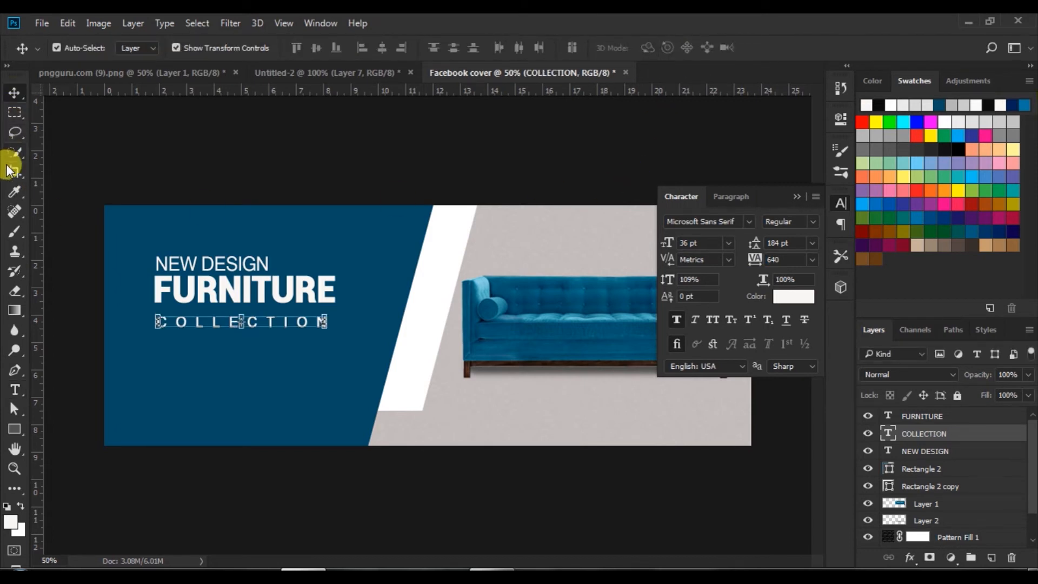
{"action": "key", "text": "Up"}
{"action": "key", "text": "Up"}
{"action": "key", "text": "Up"}
{"action": "key", "text": "Up"}
{"action": "key", "text": "Up"}
{"action": "key", "text": "Up"}
{"action": "key", "text": "Up"}
{"action": "key", "text": "Up"}
{"action": "key", "text": "Up"}
{"action": "key", "text": "Up"}
{"action": "key", "text": "Up"}
{"action": "key", "text": "Up"}
{"action": "key", "text": "Up"}
{"action": "key", "text": "Up"}
{"action": "key", "text": "Up"}
{"action": "key", "text": "Up"}
{"action": "key", "text": "Up"}
{"action": "key", "text": "Up"}
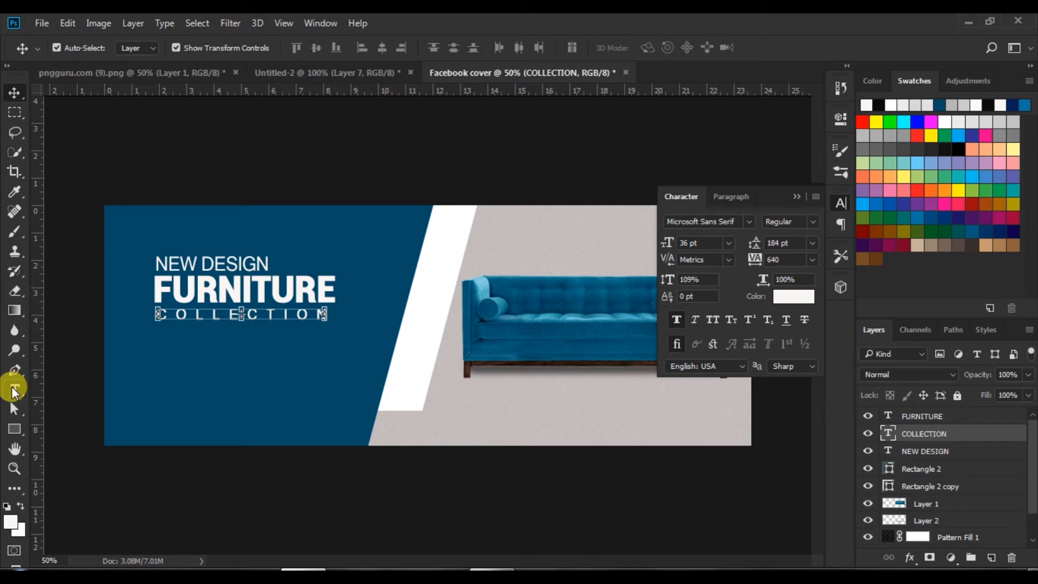
- Recolour the "COLLECTION" text to a bright light blue based on the blue shape's hue and commit it
{"action": "left_click", "coordinate": [15, 390]}
{"action": "left_click_drag", "start_coordinate": [156, 314], "coordinate": [338, 315]}
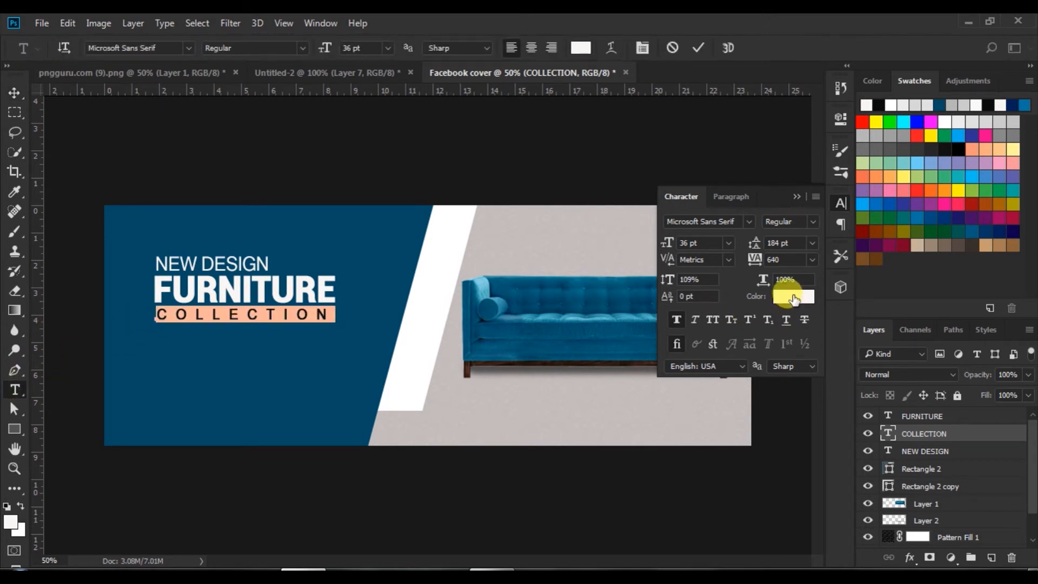
{"action": "left_click", "coordinate": [792, 297]}
{"action": "left_click", "coordinate": [290, 221]}
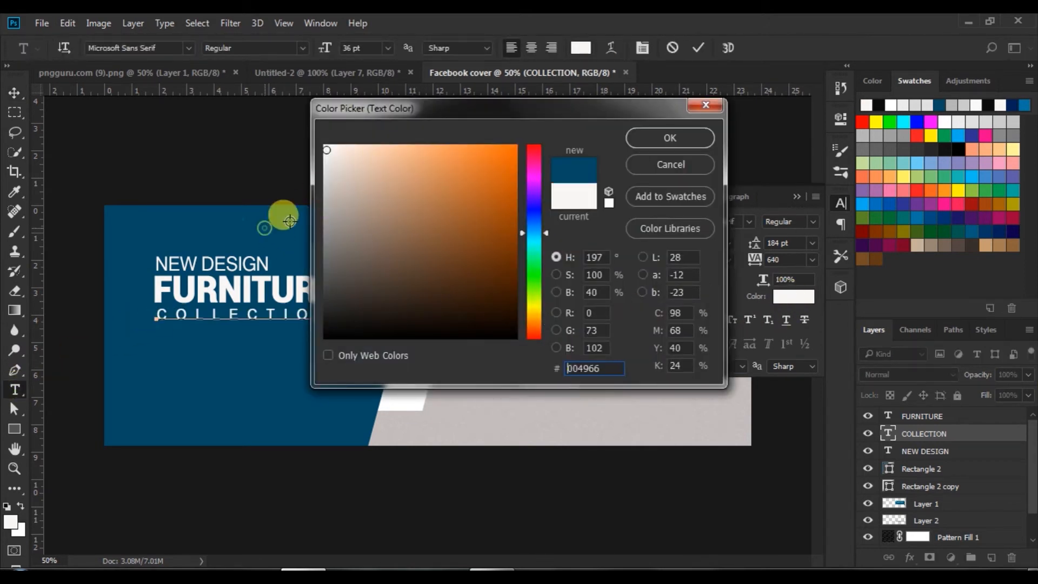
{"action": "left_click", "coordinate": [464, 151]}
{"action": "left_click", "coordinate": [660, 137]}
{"action": "left_click", "coordinate": [697, 48]}
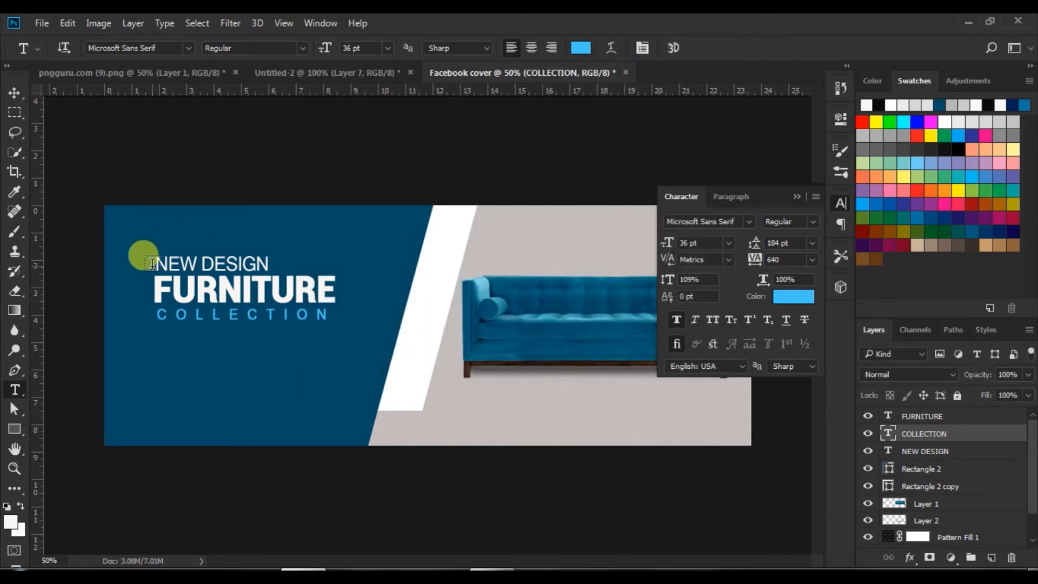
- Align the left edges of the "NEW DESIGN" and "FURNITURE" text layers
{"action": "left_click", "coordinate": [13, 95]}
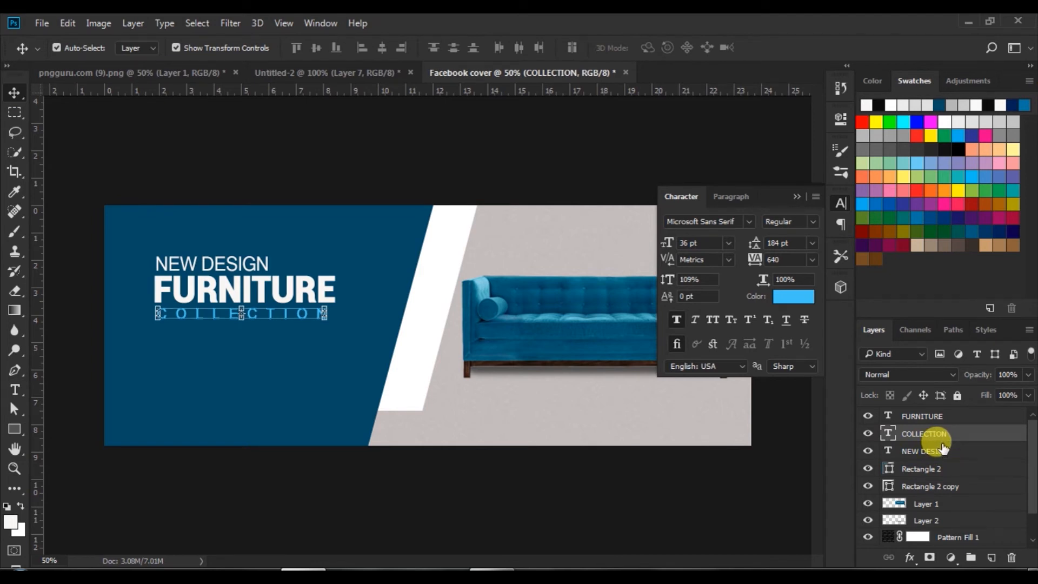
{"action": "left_click", "coordinate": [917, 451]}
{"action": "left_click", "coordinate": [922, 416], "text": "ctrl"}
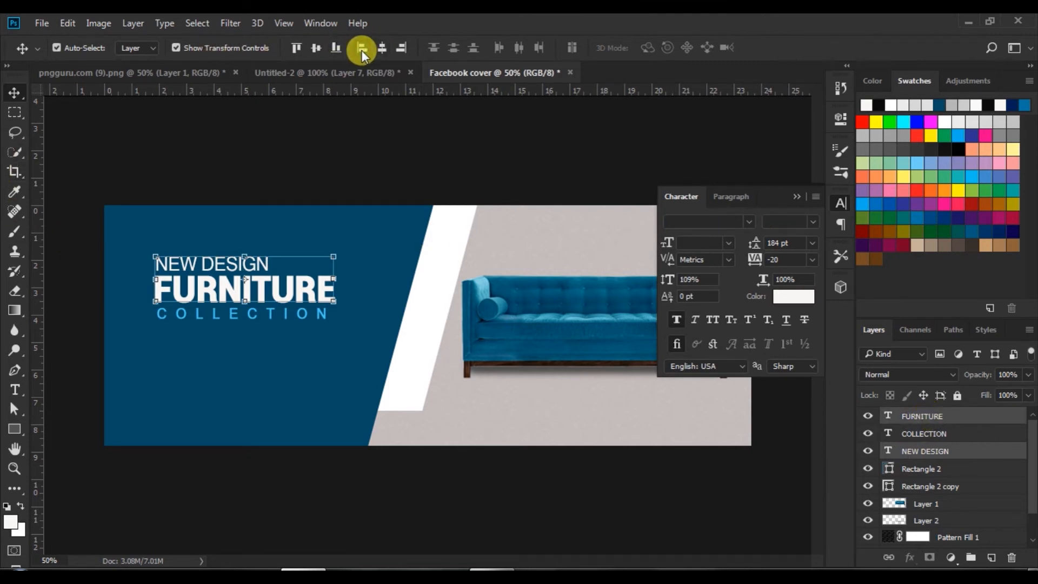
{"action": "left_click", "coordinate": [362, 50]}
- Align the horizontal centers of the "COLLECTION" and "FURNITURE" text layers, then deselect them
{"action": "left_click", "coordinate": [918, 434]}
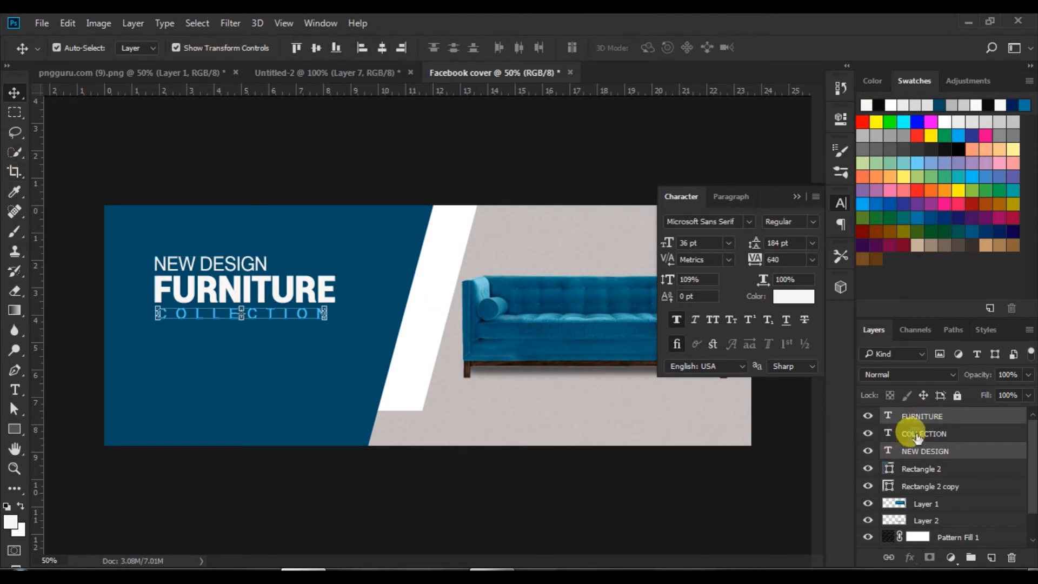
{"action": "left_click", "coordinate": [920, 416], "text": "ctrl"}
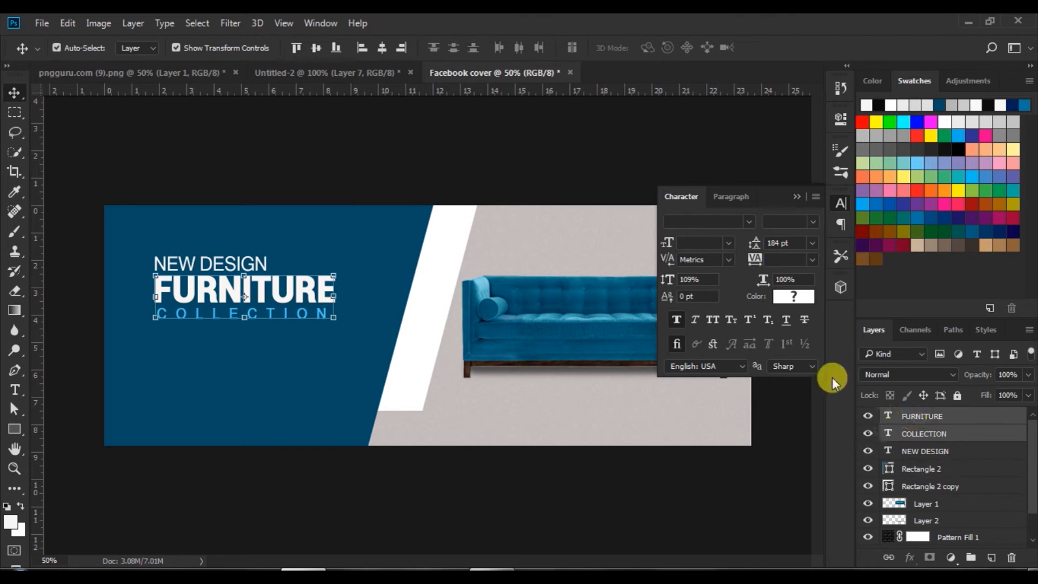
{"action": "left_click", "coordinate": [382, 48]}
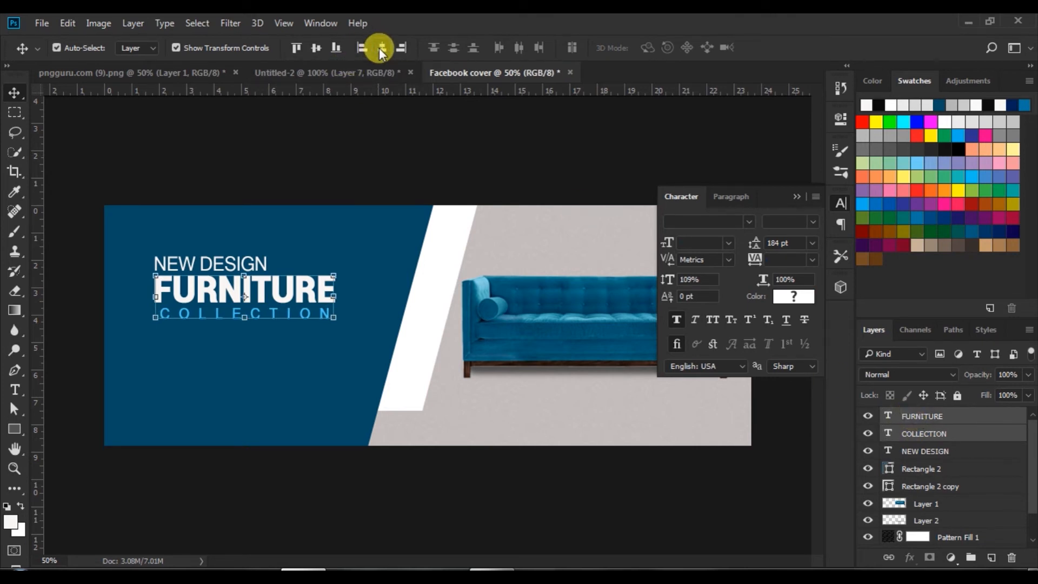
{"action": "left_click", "coordinate": [297, 146]}
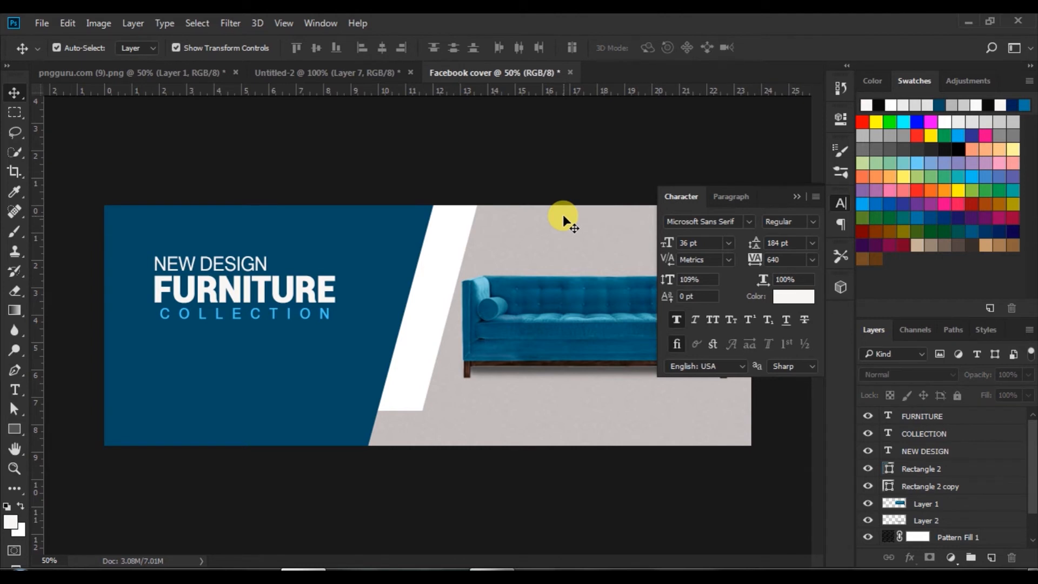
- Hide the sofa layer in Untitled-2, bring its Lorem ipsum paragraph into the Facebook cover and place it below "COLLECTION", left-aligned with the headline
{"action": "left_click", "coordinate": [798, 197]}
{"action": "left_click", "coordinate": [344, 72]}
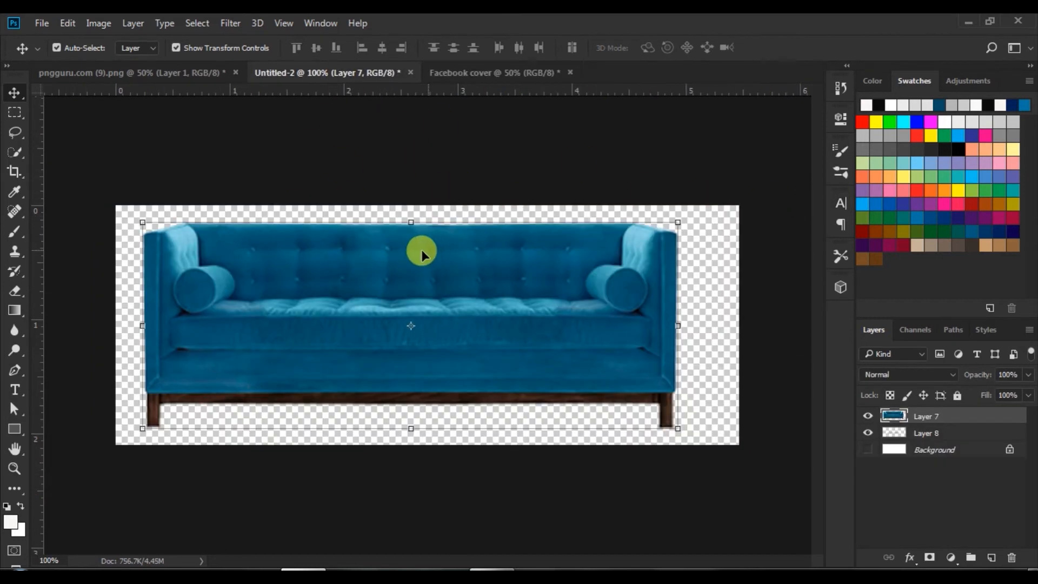
{"action": "left_click", "coordinate": [868, 415]}
{"action": "left_click_drag", "start_coordinate": [401, 340], "coordinate": [192, 351]}
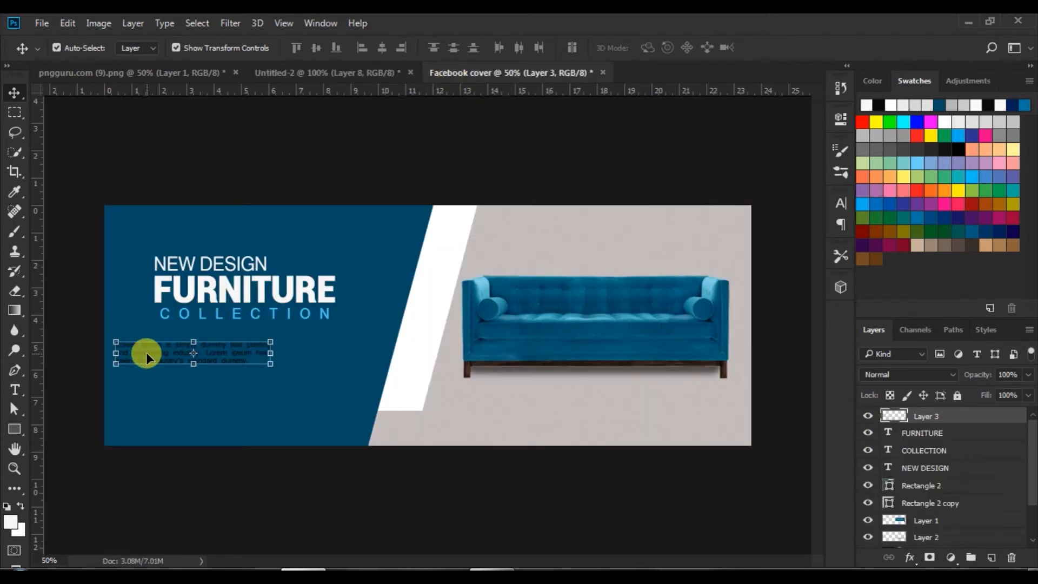
{"action": "left_click_drag", "start_coordinate": [194, 339], "coordinate": [181, 349]}
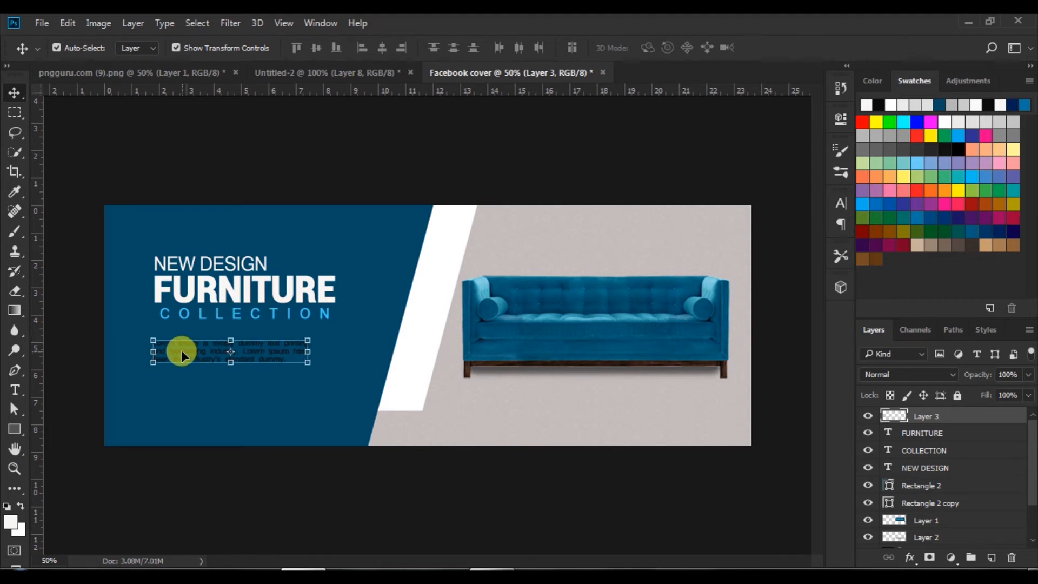
{"action": "left_click", "coordinate": [331, 152]}
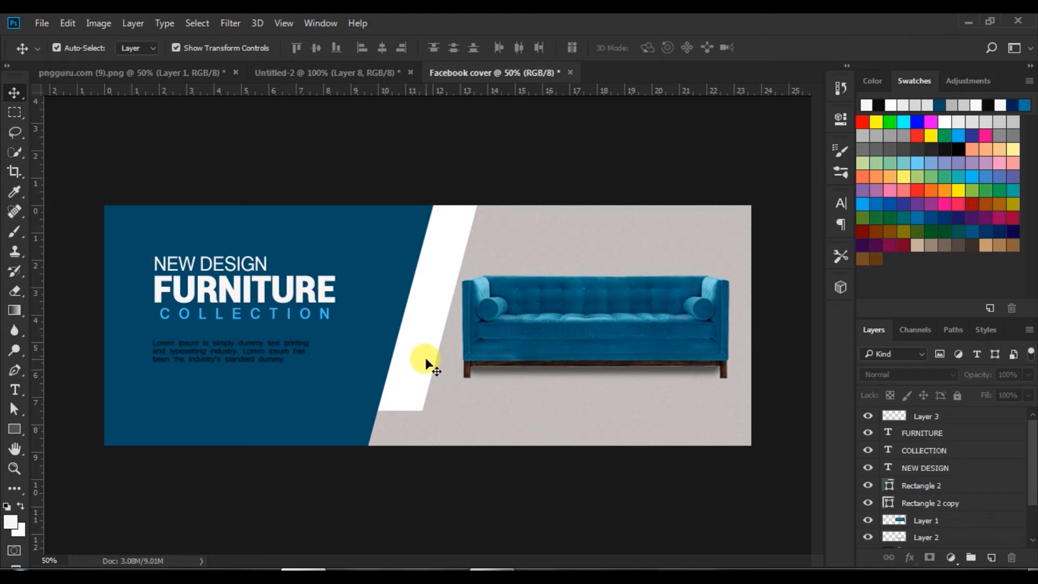
- Draw a horizontal straight line about 560 px long above the sofa with the Pen tool in Shape mode
{"action": "left_click", "coordinate": [16, 370]}
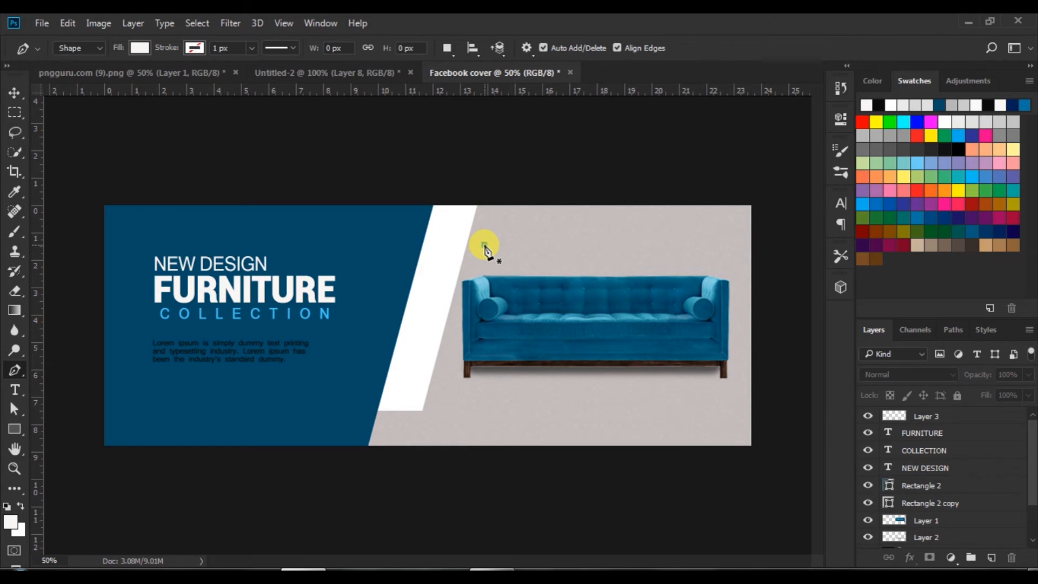
{"action": "left_click", "coordinate": [484, 246]}
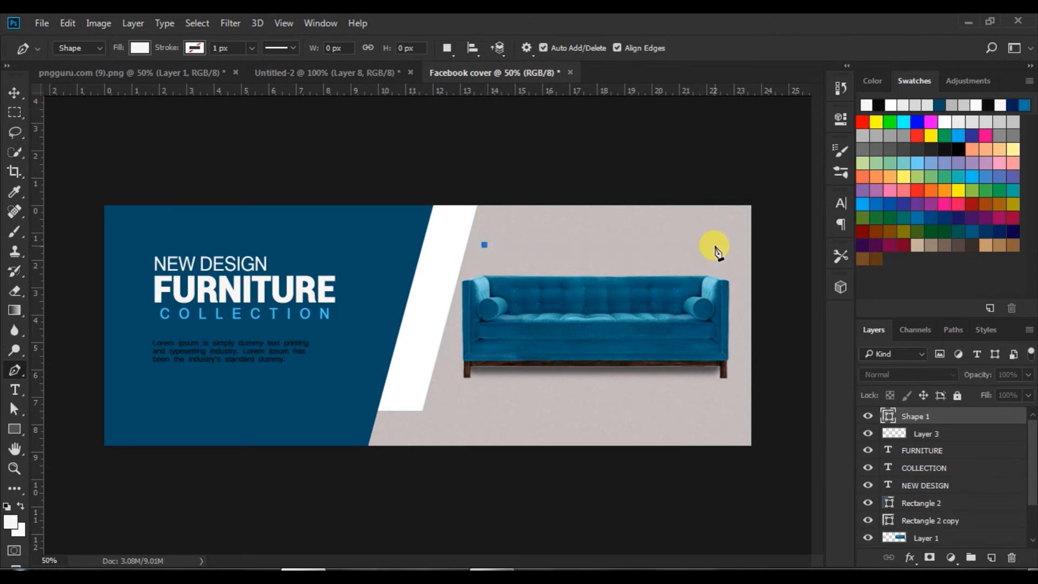
{"action": "left_click", "coordinate": [698, 246]}
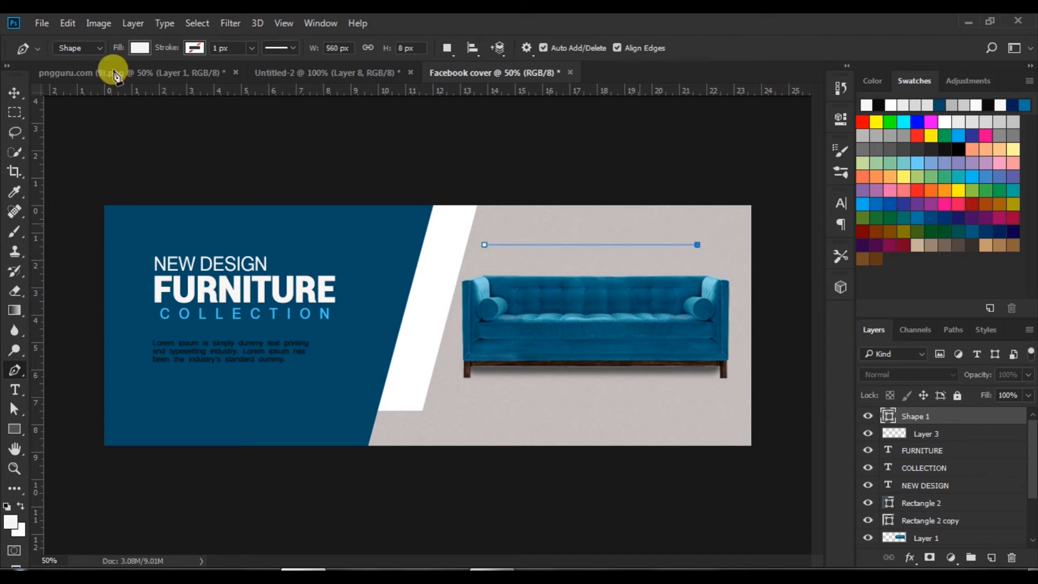
- Remove the line's fill and give it a light blue stroke 7.63 px wide
{"action": "left_click", "coordinate": [139, 47]}
{"action": "left_click", "coordinate": [75, 77]}
{"action": "left_click", "coordinate": [181, 48]}
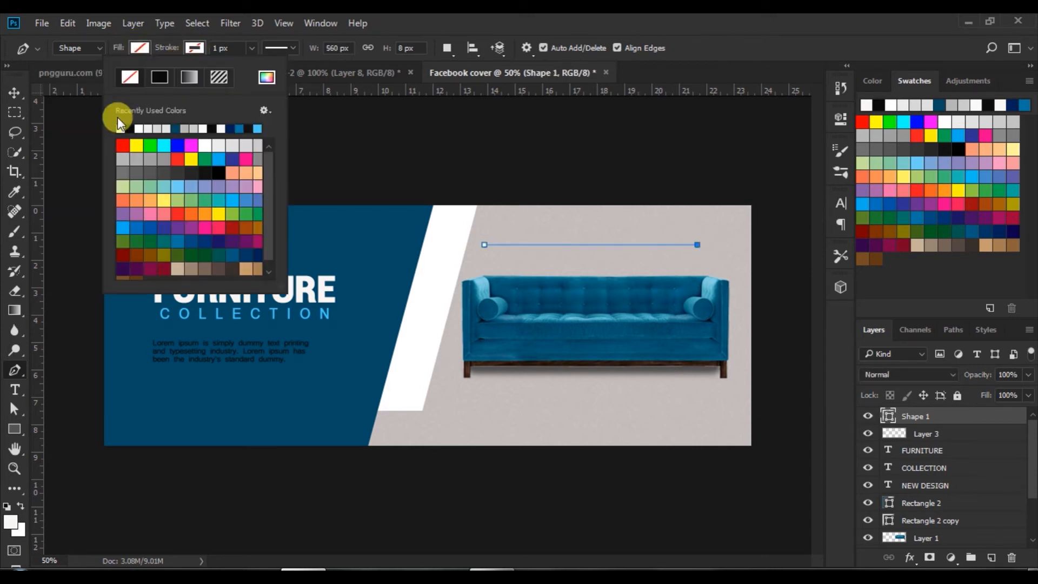
{"action": "left_click", "coordinate": [257, 128]}
{"action": "left_click_drag", "start_coordinate": [252, 48], "coordinate": [257, 64]}
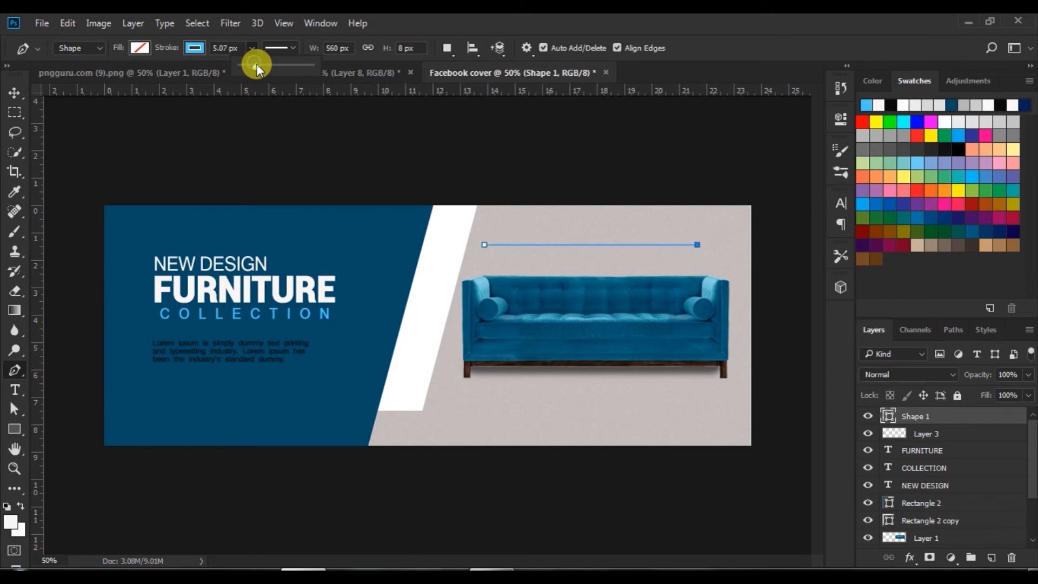
- Change the line's stroke to the dotted style and set its width to 8.28 px
{"action": "left_click", "coordinate": [280, 48]}
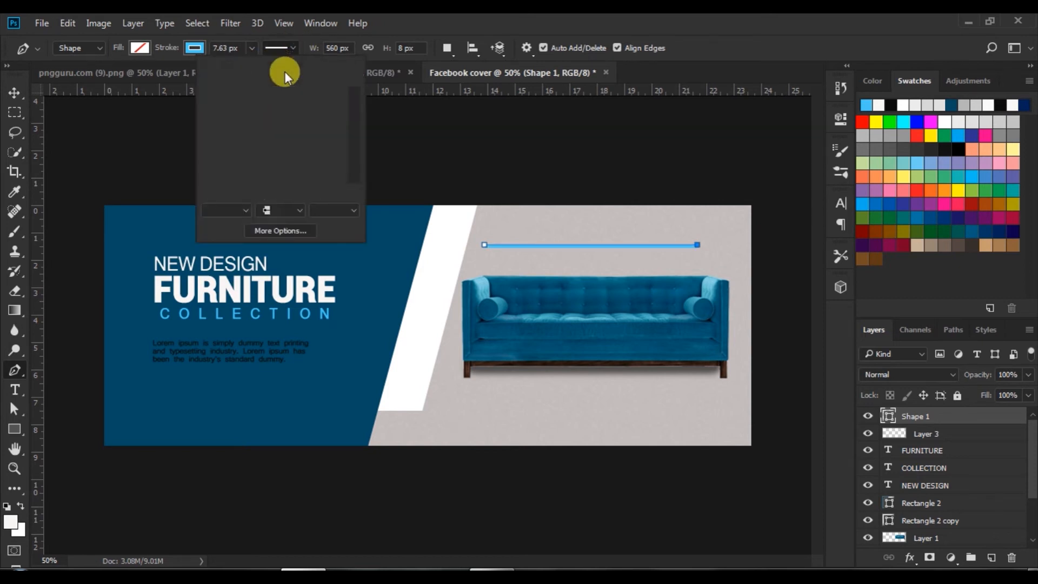
{"action": "left_click", "coordinate": [269, 142]}
{"action": "left_click", "coordinate": [226, 47]}
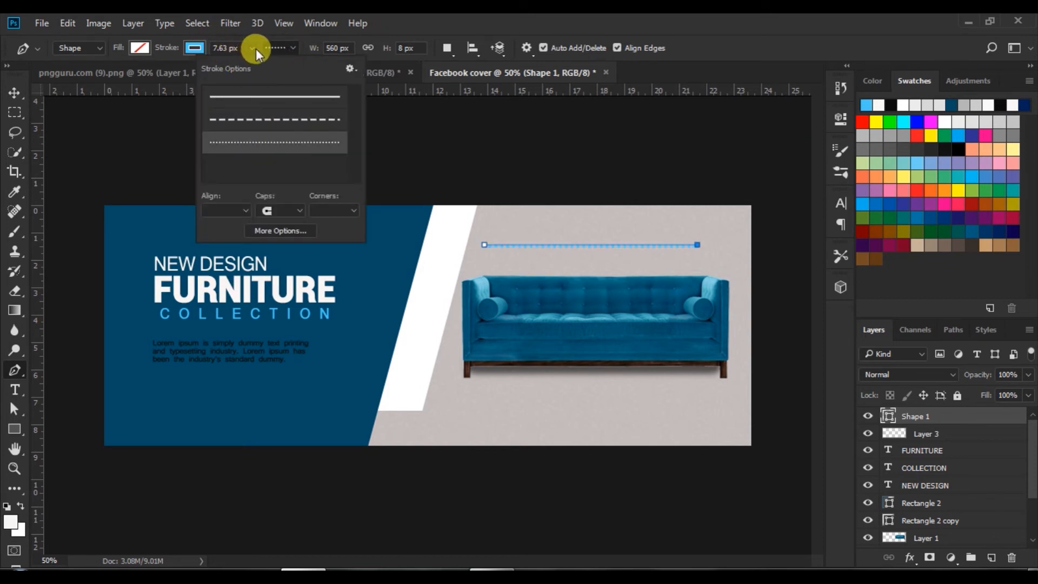
{"action": "left_click_drag", "start_coordinate": [255, 48], "coordinate": [253, 66]}
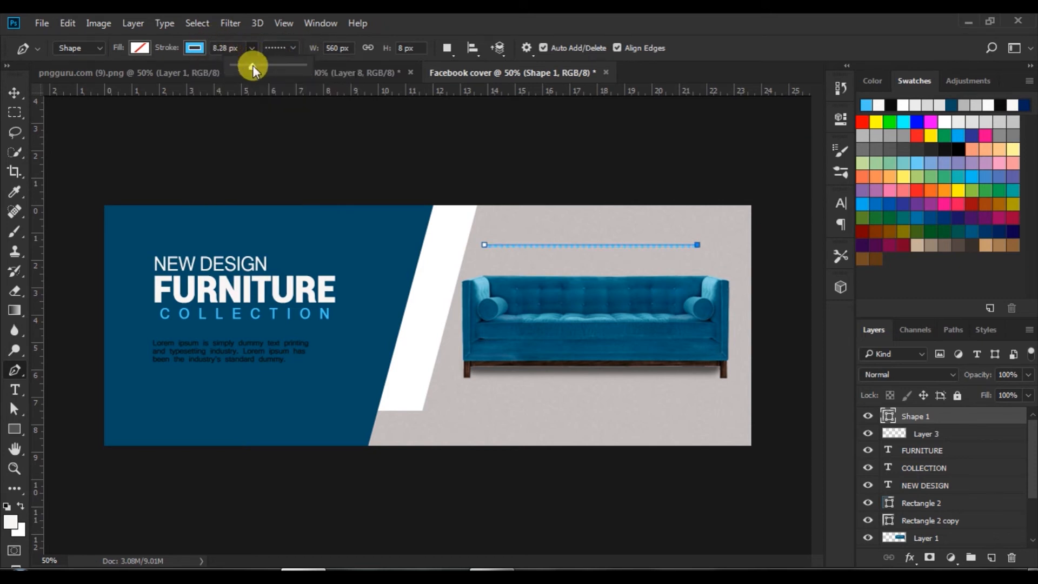
- Recolour the dotted line's stroke to dark navy blue from the recently used colors, then deselect the line
{"action": "left_click", "coordinate": [194, 47]}
{"action": "left_click", "coordinate": [239, 128]}
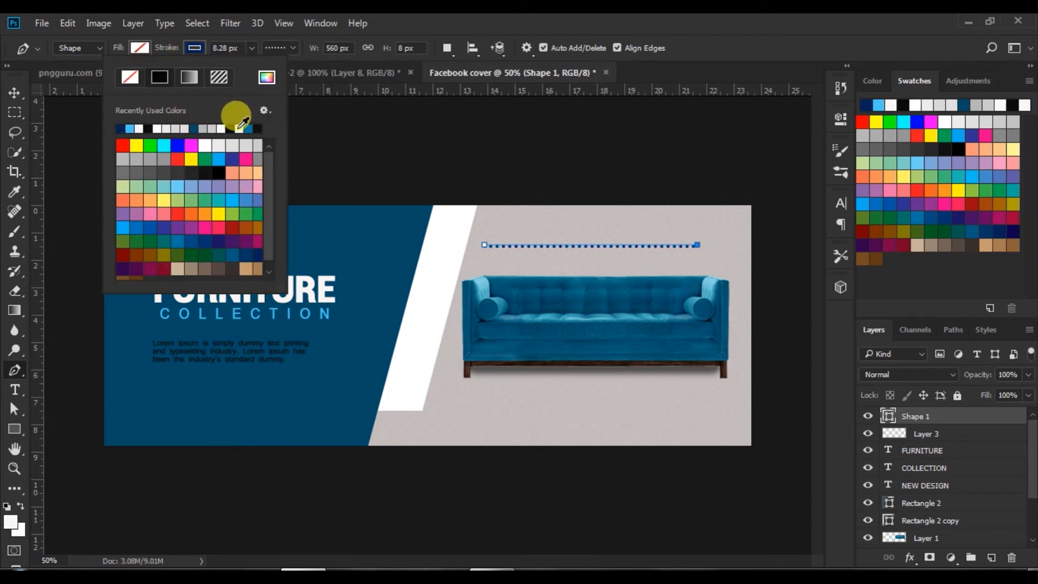
{"action": "left_click", "coordinate": [195, 48]}
{"action": "left_click", "coordinate": [24, 93]}
{"action": "left_click", "coordinate": [359, 134]}
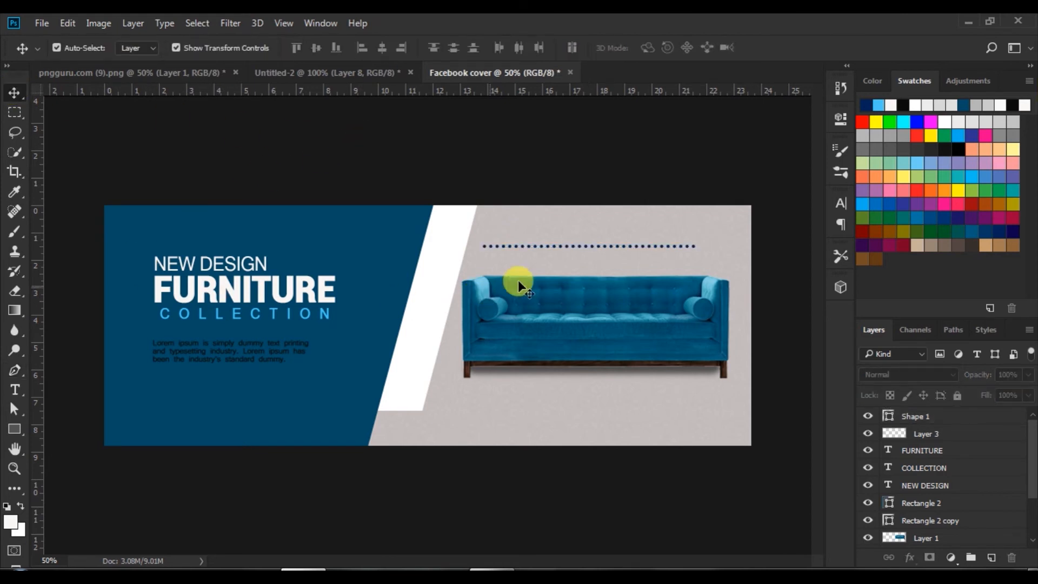
- Duplicate the dotted line and nudge the copy down to form a second row just below the original
{"action": "left_click", "coordinate": [889, 416]}
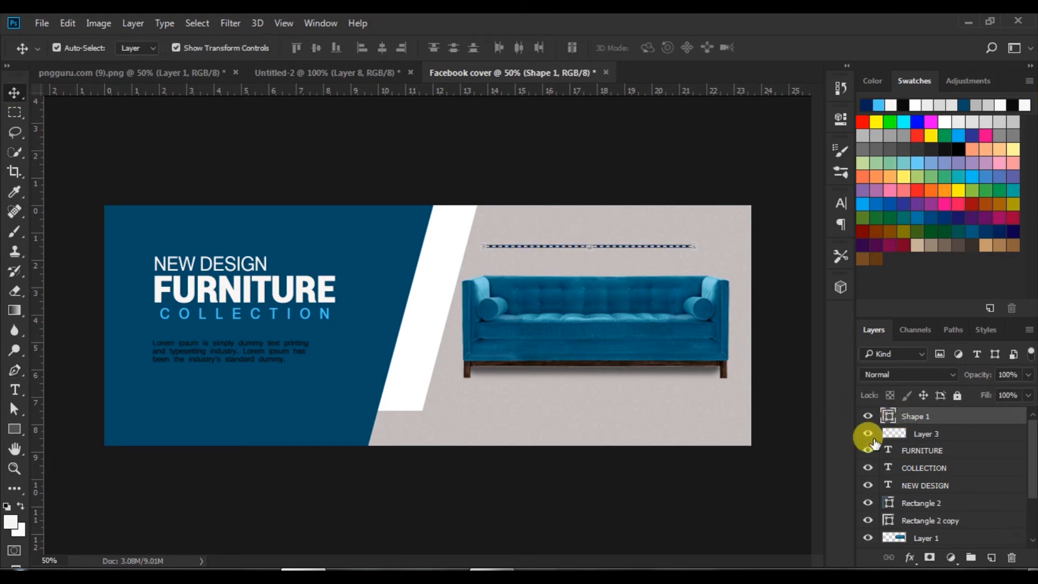
{"action": "key", "text": "ctrl+j"}
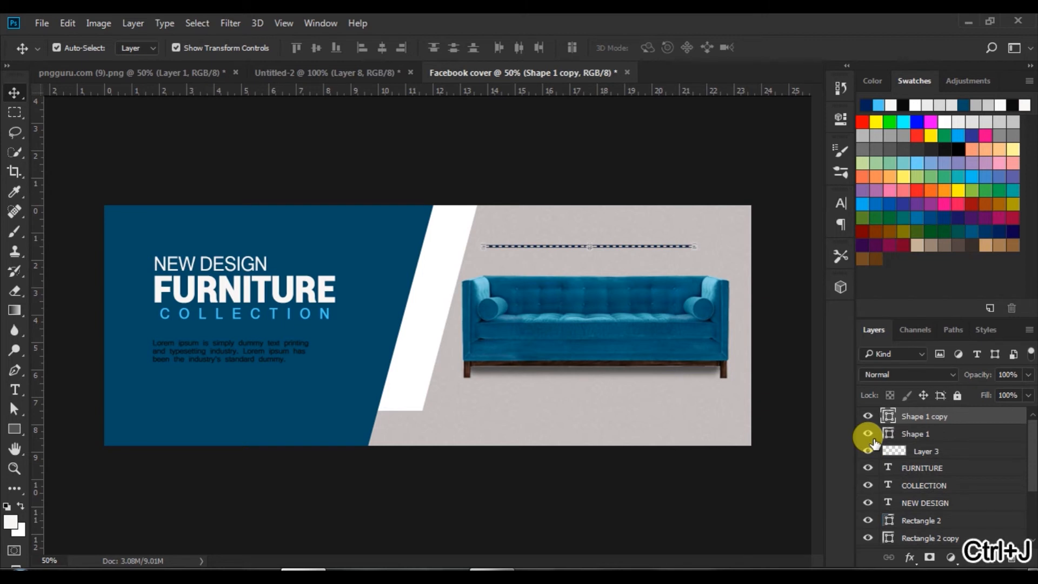
{"action": "key", "text": "shift+Down"}
{"action": "key", "text": "shift+Down"}
{"action": "key", "text": "shift+Down"}
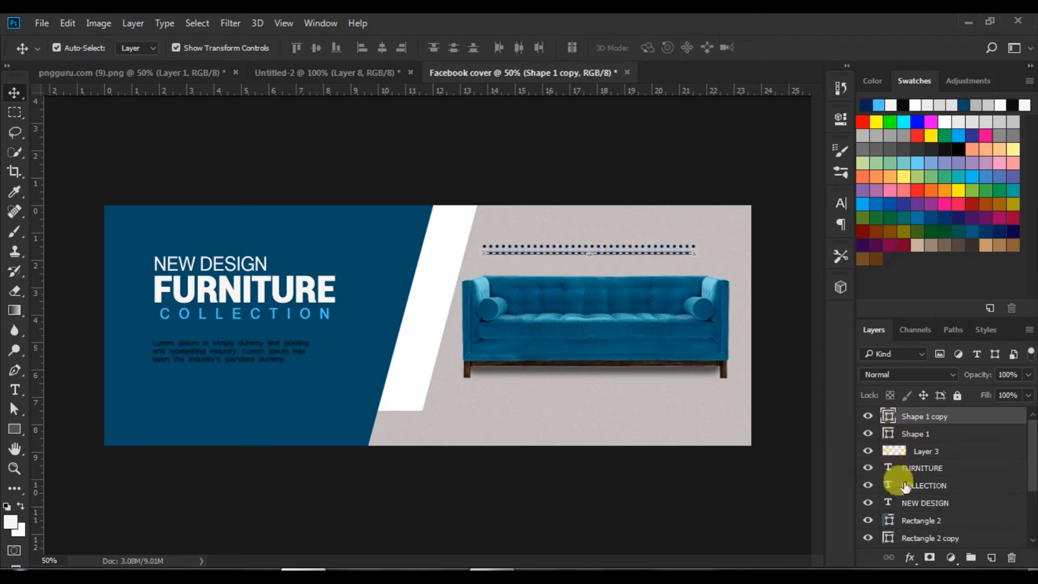
- Align the horizontal centers of both dotted lines with the sofa, then deselect the layers
{"action": "left_click", "coordinate": [689, 338]}
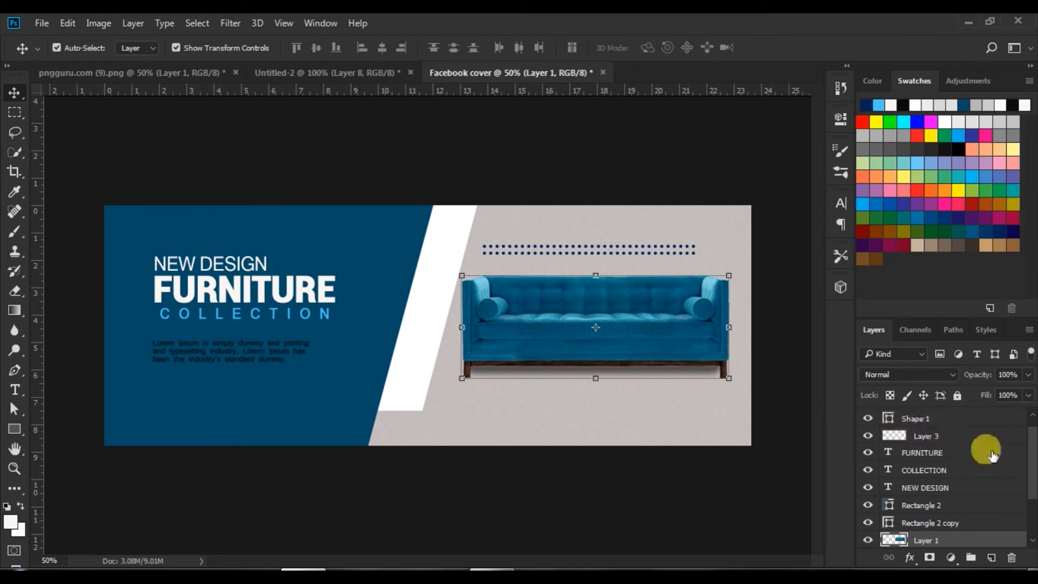
{"action": "scroll", "coordinate": [1030, 455], "scroll_direction": "up", "scroll_amount": 1}
{"action": "left_click", "coordinate": [957, 433]}
{"action": "left_click", "coordinate": [962, 417], "text": "shift"}
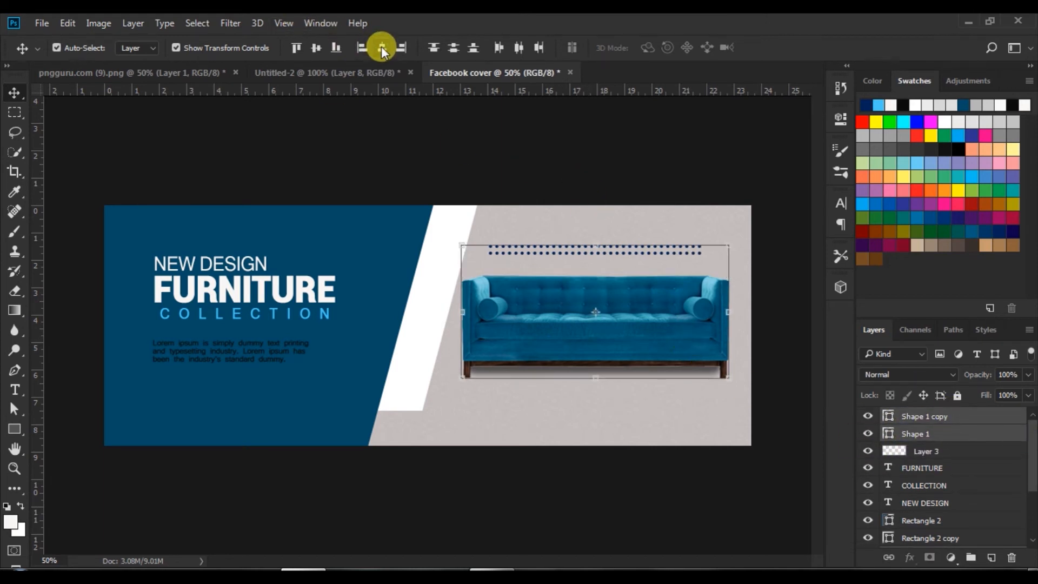
{"action": "left_click", "coordinate": [343, 133]}
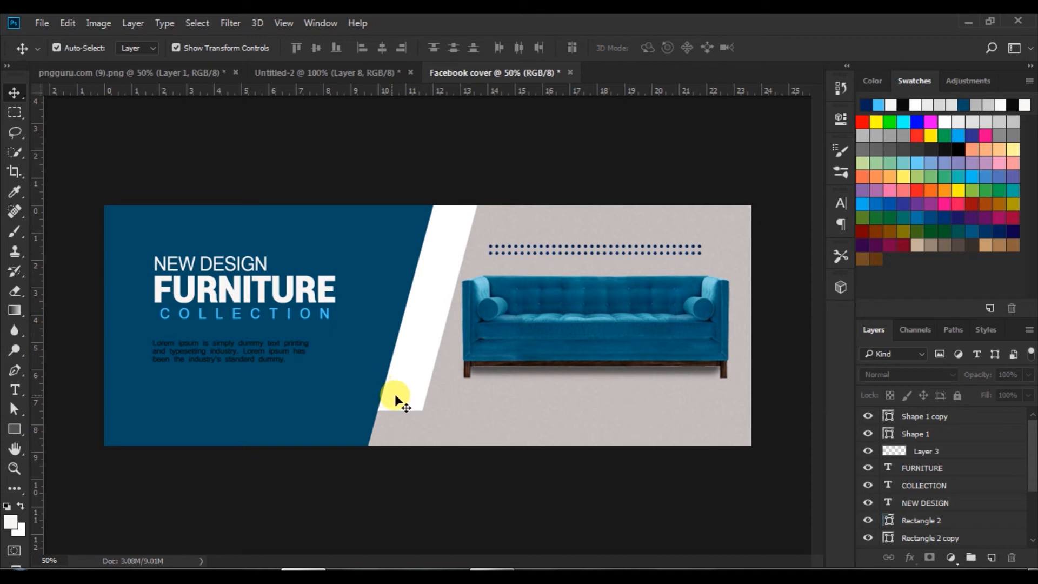
- Start a text line below the sofa at 60 pt, coloured 004966 as sampled from the blue shape
{"action": "left_click", "coordinate": [15, 389]}
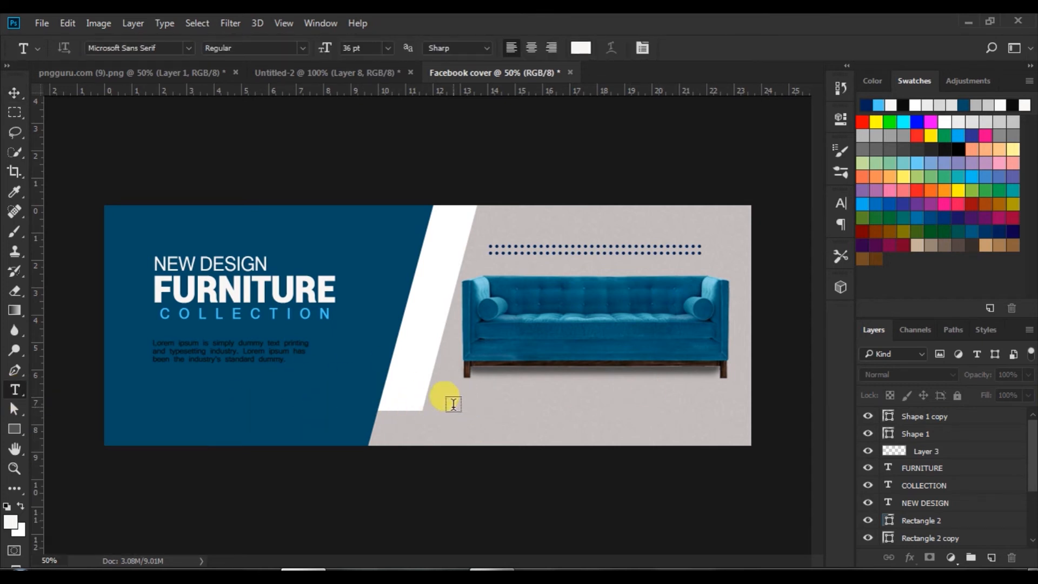
{"action": "left_click", "coordinate": [453, 404]}
{"action": "left_click", "coordinate": [388, 47]}
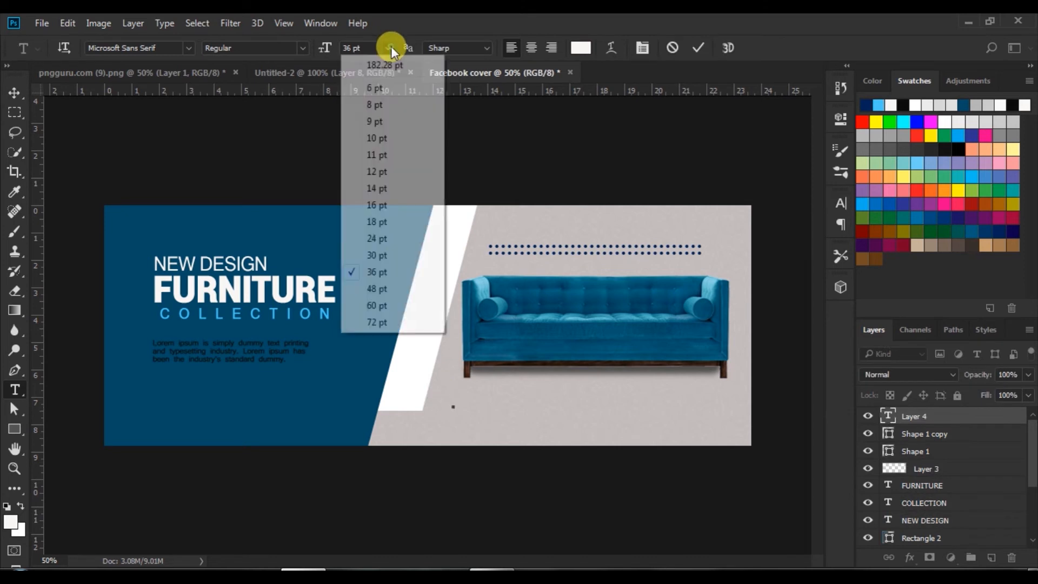
{"action": "left_click", "coordinate": [378, 306]}
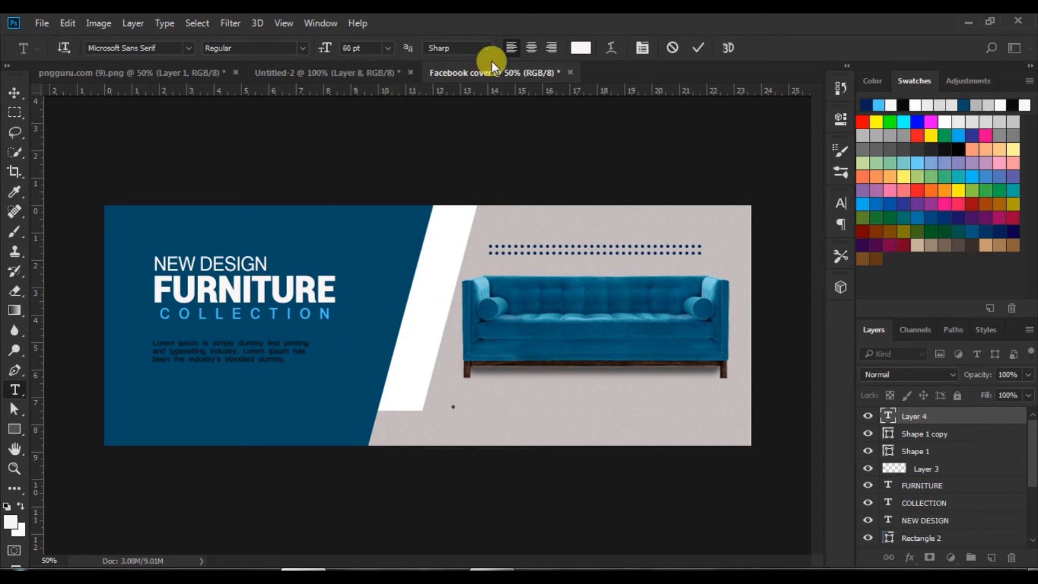
{"action": "left_click", "coordinate": [581, 48]}
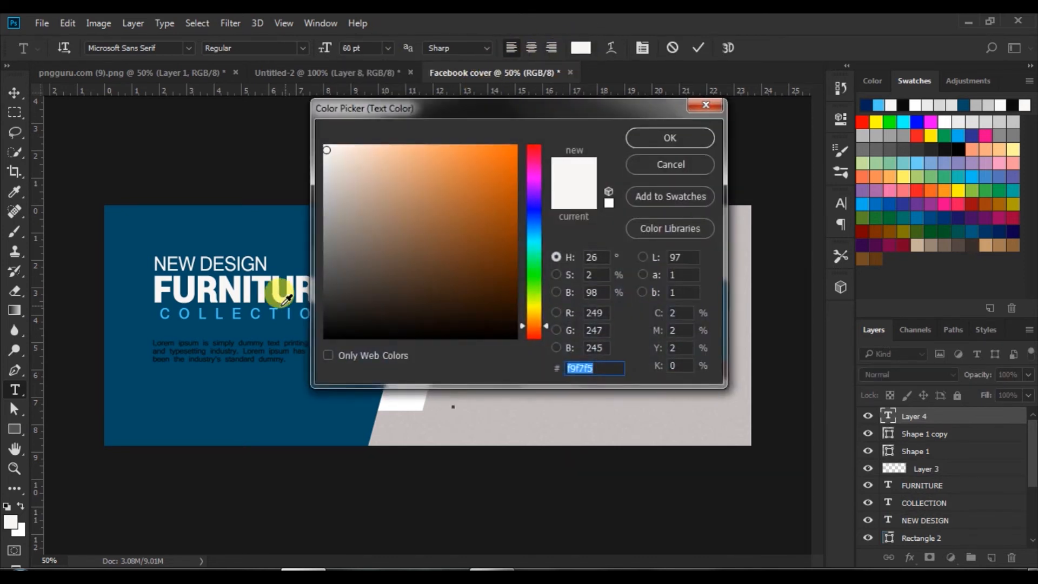
{"action": "left_click", "coordinate": [262, 375]}
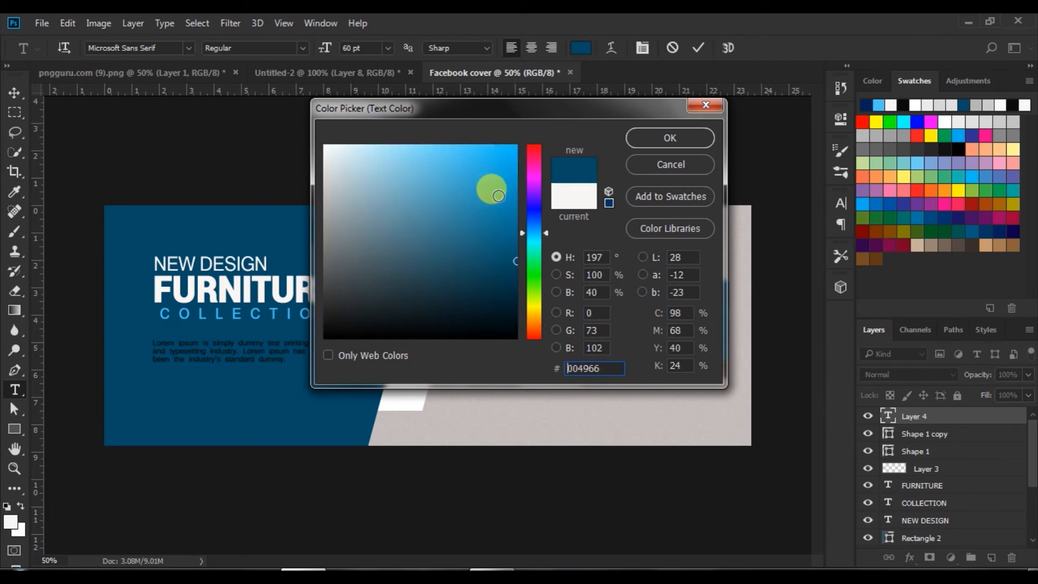
{"action": "left_click", "coordinate": [648, 137]}
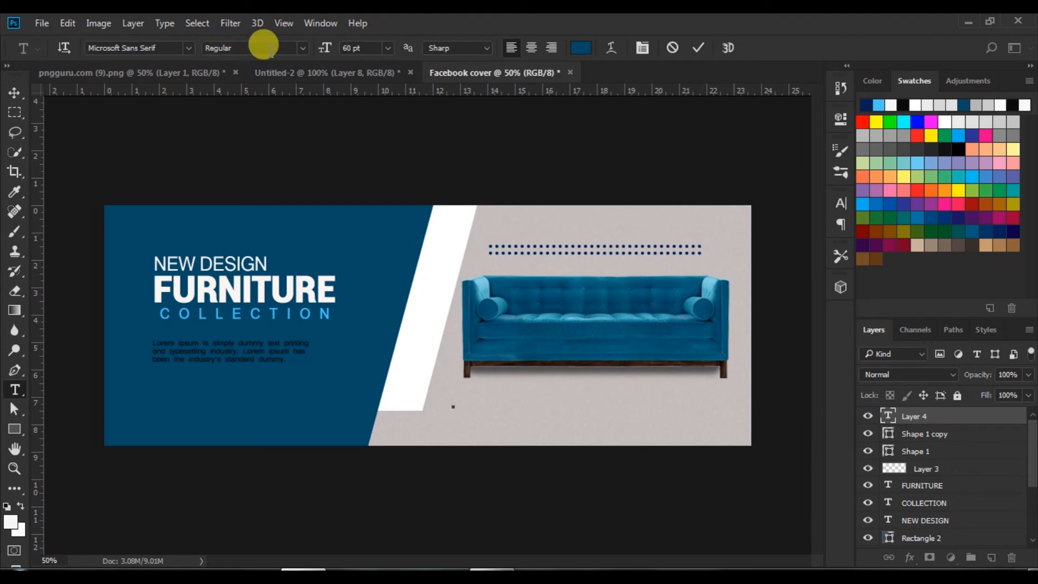
- Set the new text's font to Roboto in the Medium style
{"action": "left_click", "coordinate": [301, 48]}
{"action": "left_click", "coordinate": [300, 48]}
{"action": "left_click", "coordinate": [189, 47]}
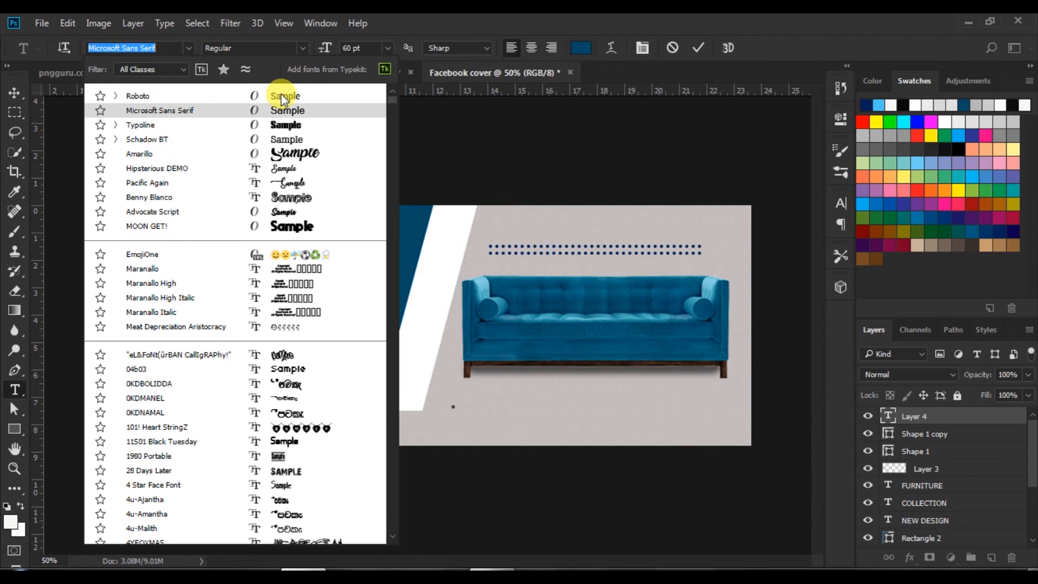
{"action": "left_click", "coordinate": [282, 98]}
{"action": "left_click", "coordinate": [283, 53]}
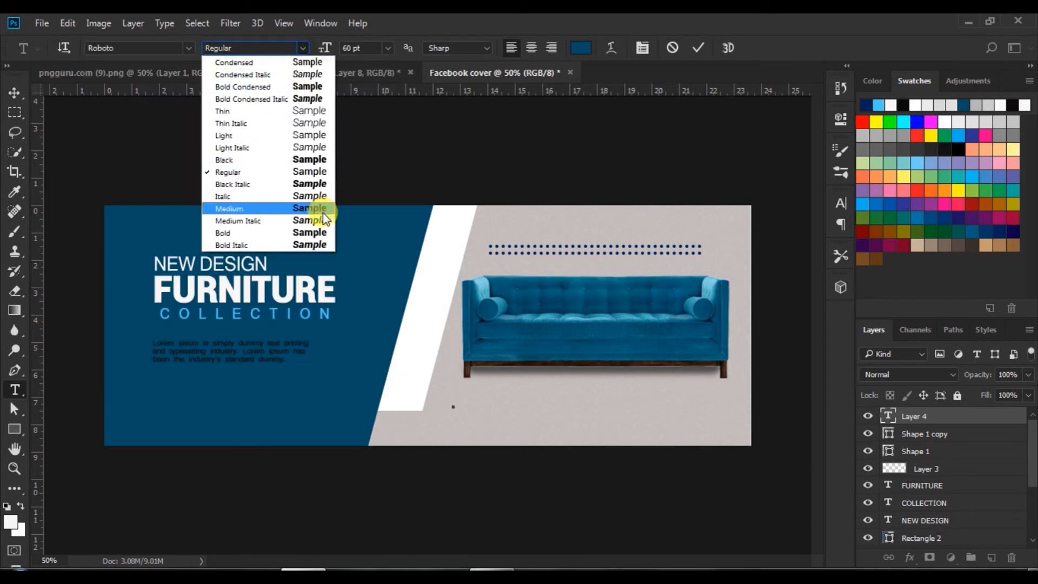
{"action": "left_click", "coordinate": [311, 208]}
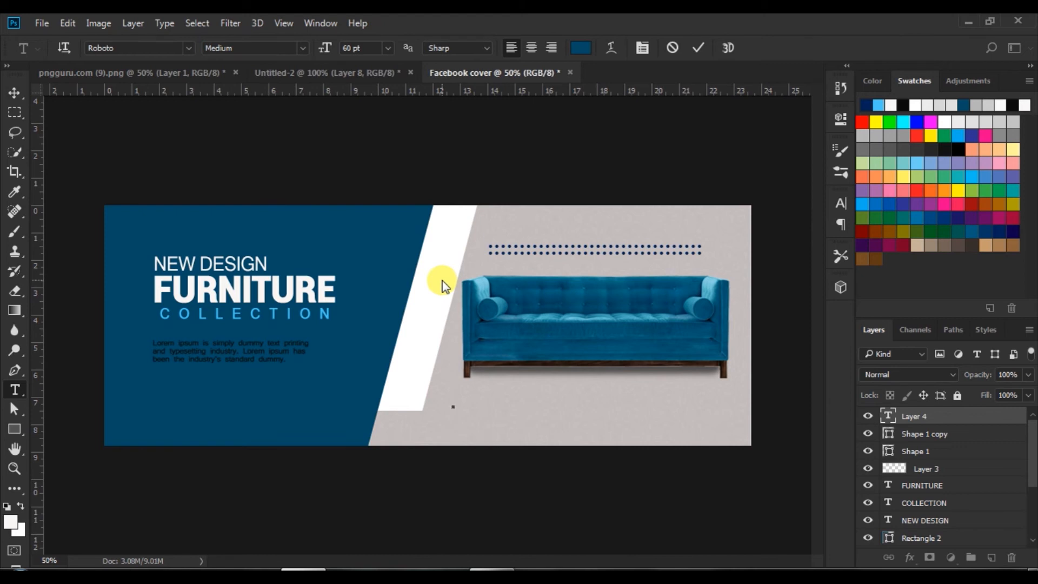
- Enter the text "50% DISCOUNT" below the sofa
{"action": "type", "text": "50% "}
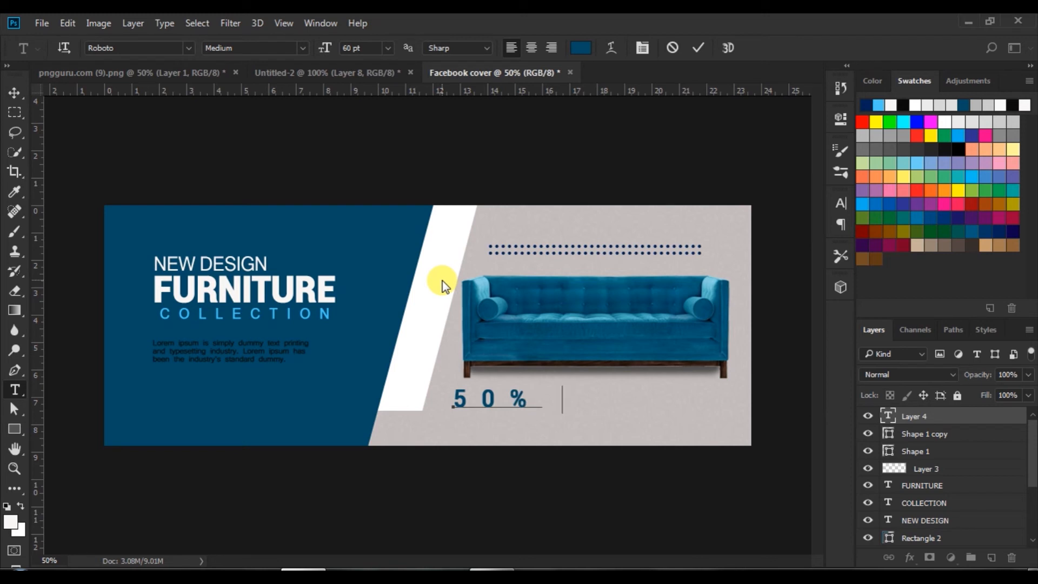
{"action": "type", "text": "D "}
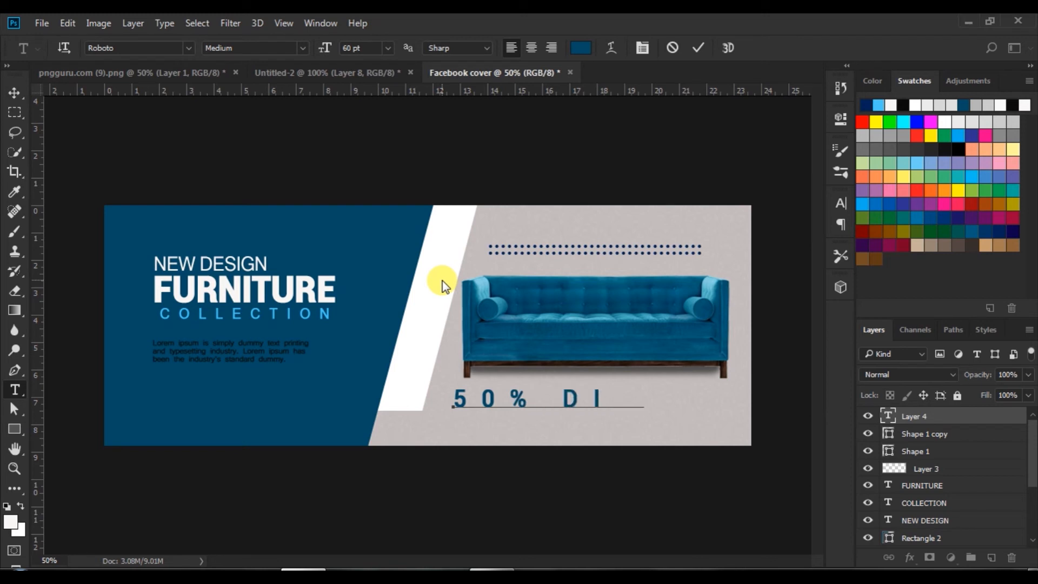
{"action": "type", "text": "I S C O "}
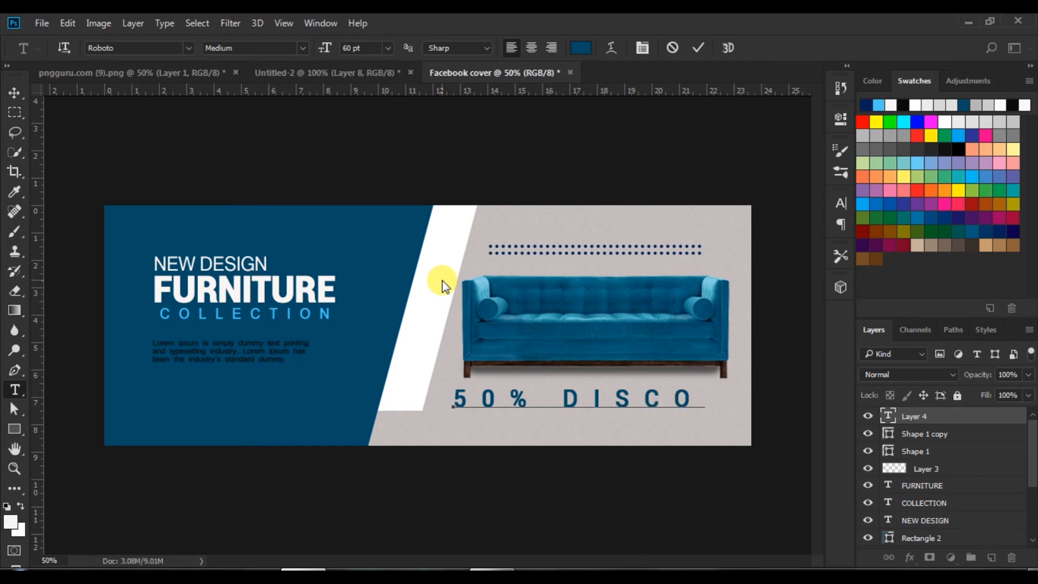
{"action": "type", "text": "U N T"}
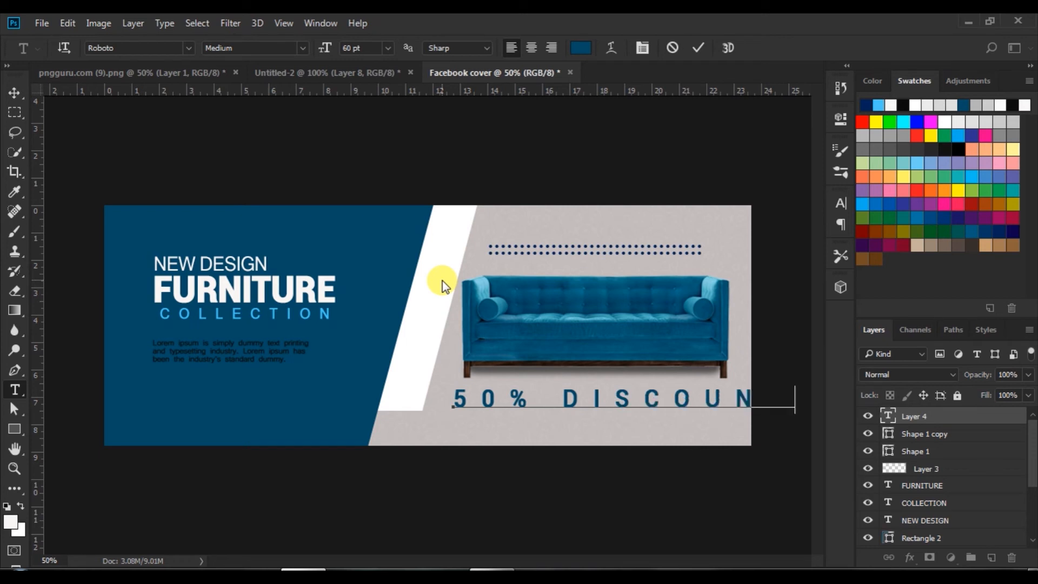
- Shift the "50% DISCOUNT" text left to fit on the canvas and set its tracking to 40
{"action": "left_click_drag", "start_coordinate": [514, 424], "coordinate": [729, 399]}
{"action": "left_click", "coordinate": [394, 402]}
{"action": "left_click", "coordinate": [841, 203]}
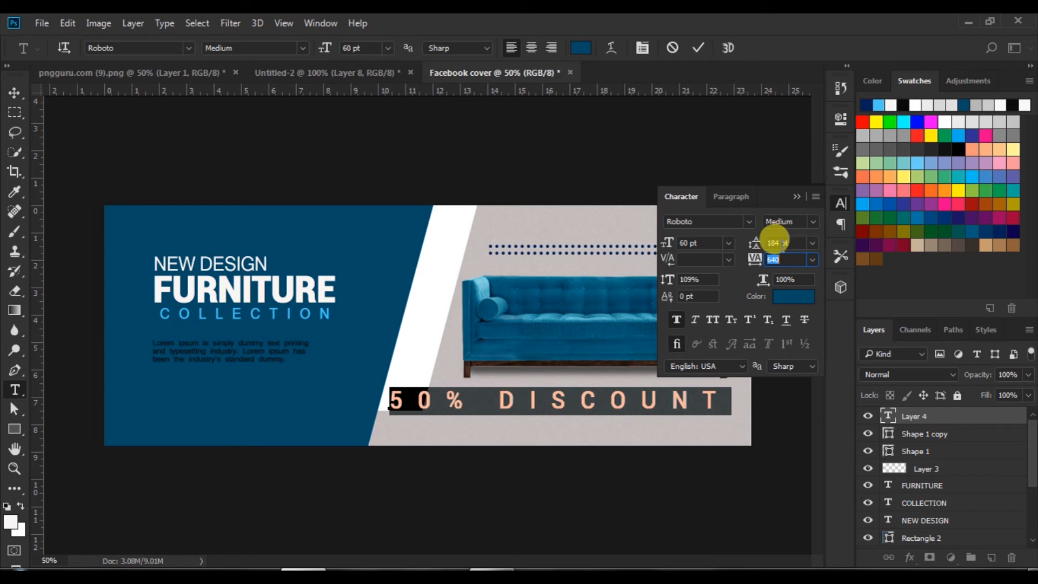
{"action": "left_click_drag", "start_coordinate": [749, 260], "coordinate": [725, 262]}
- Set the "50%" part of the discount text to the Roboto Black style and commit the text
{"action": "left_click", "coordinate": [437, 397]}
{"action": "left_click_drag", "start_coordinate": [437, 397], "coordinate": [346, 404]}
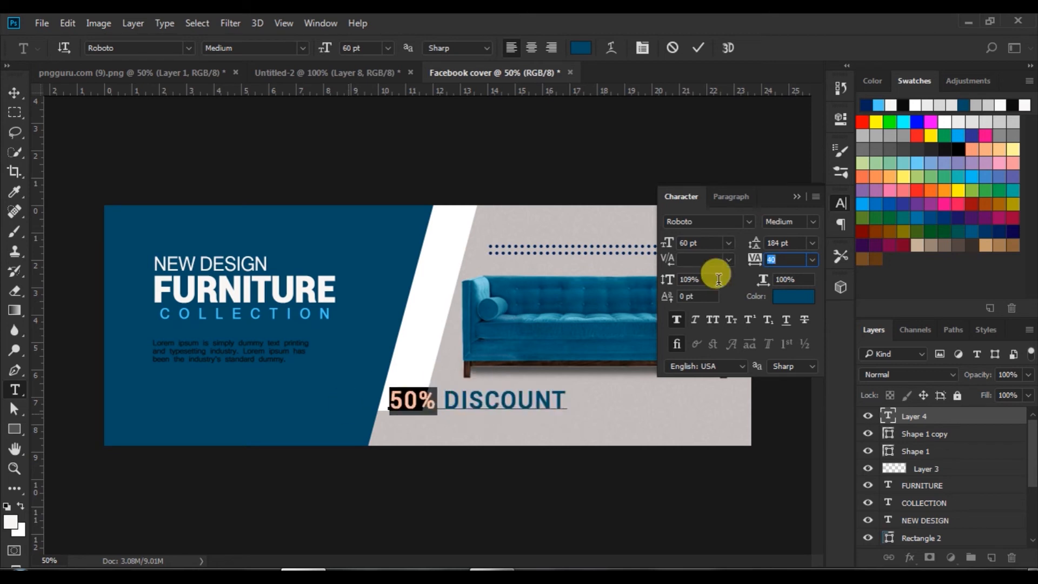
{"action": "left_click", "coordinate": [815, 222]}
{"action": "left_click", "coordinate": [864, 331]}
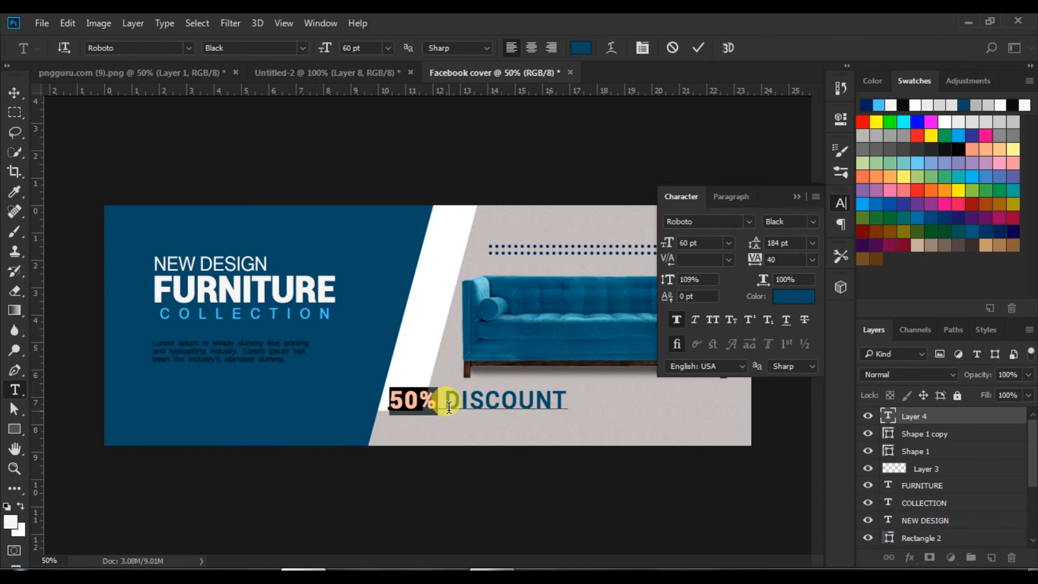
{"action": "left_click", "coordinate": [693, 46]}
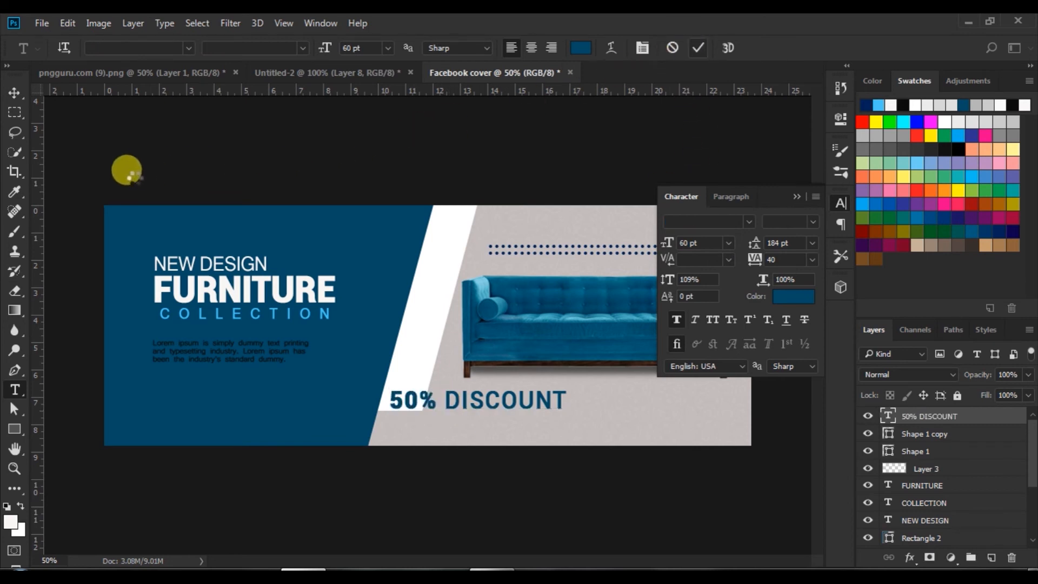
- Reduce the font size of the word "DISCOUNT" to 48 pt
{"action": "double_click", "coordinate": [442, 401]}
{"action": "left_click", "coordinate": [729, 243]}
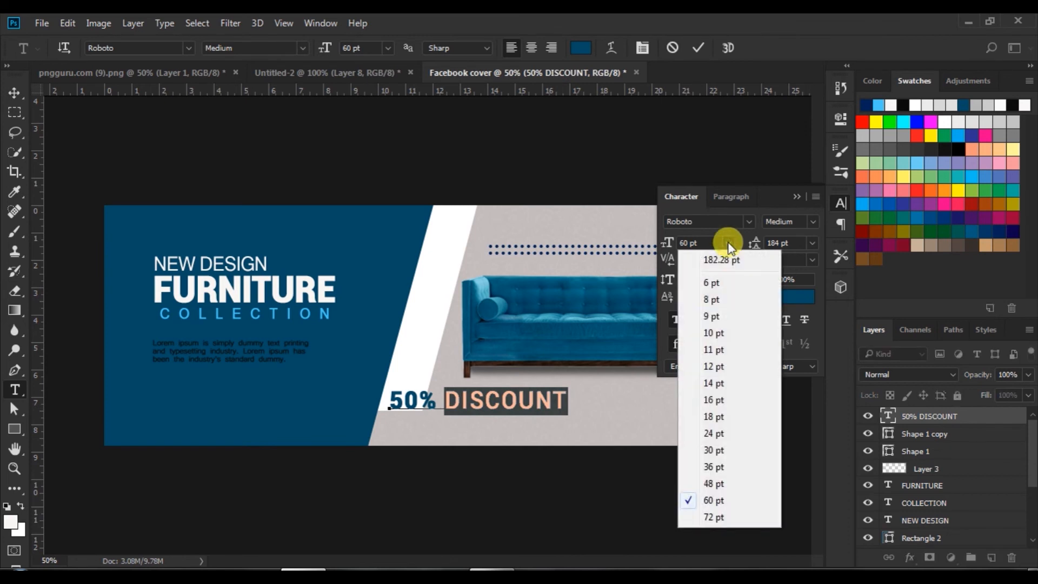
{"action": "left_click", "coordinate": [712, 484]}
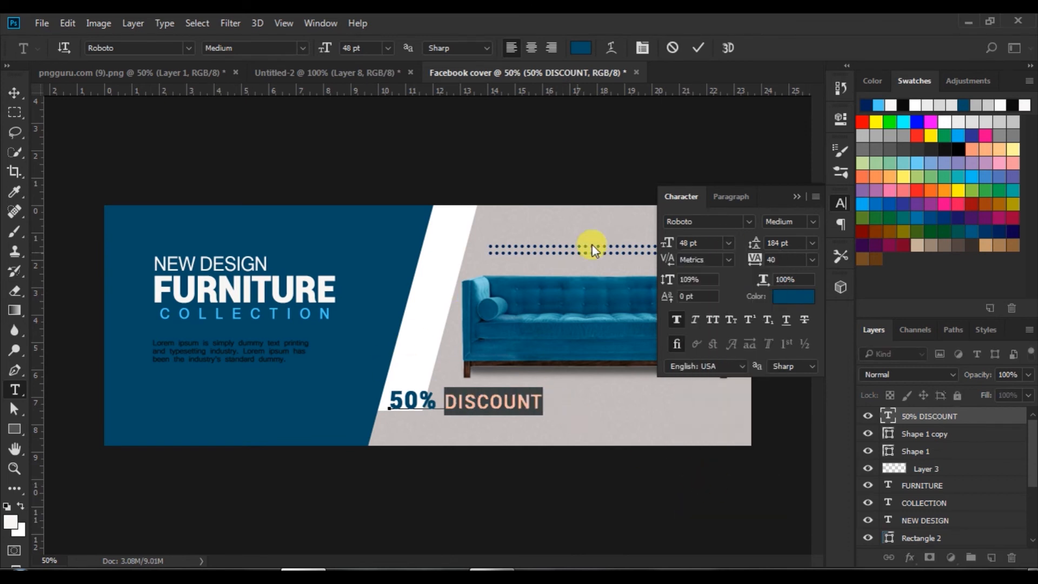
- Set the font size of the word "DISCOUNT" to 60 pt and commit the text
{"action": "left_click", "coordinate": [729, 242]}
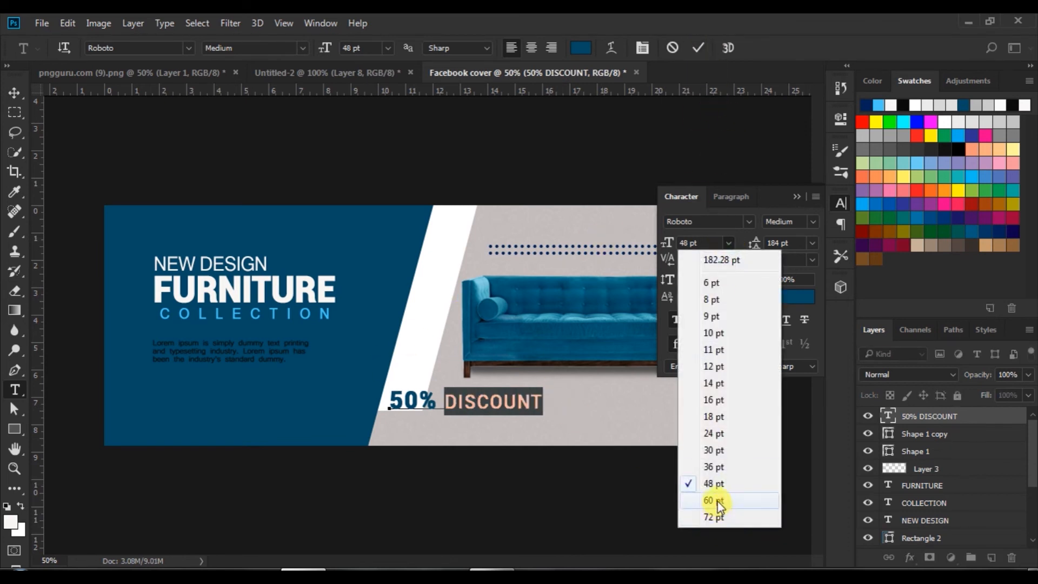
{"action": "left_click", "coordinate": [715, 500]}
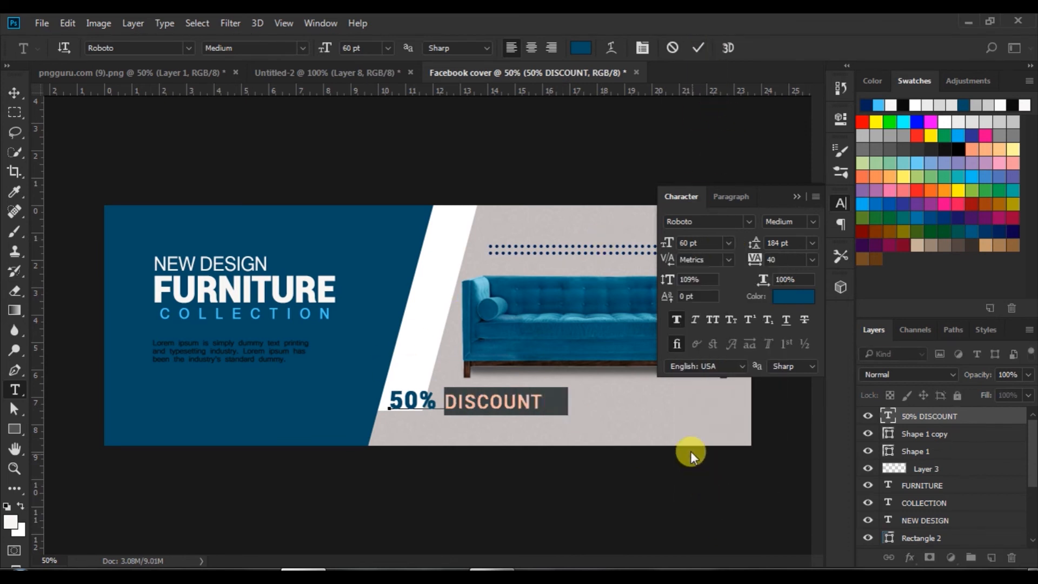
{"action": "left_click", "coordinate": [696, 47]}
- Rotate the "50% DISCOUNT" text to -75° and scale it to about 98% to match the white strip's slant
{"action": "left_click", "coordinate": [15, 94]}
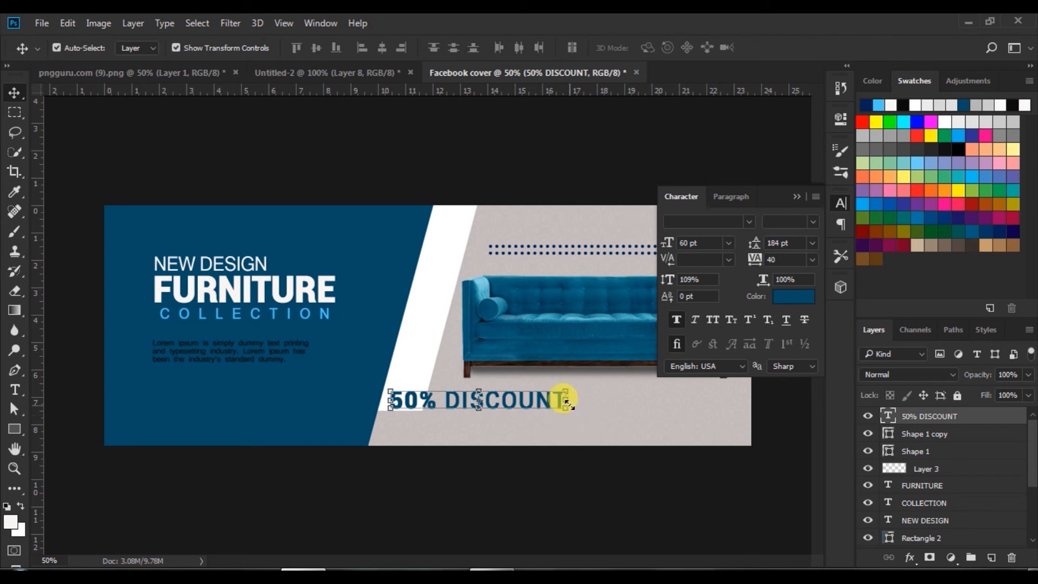
{"action": "left_click_drag", "start_coordinate": [564, 381], "coordinate": [498, 272]}
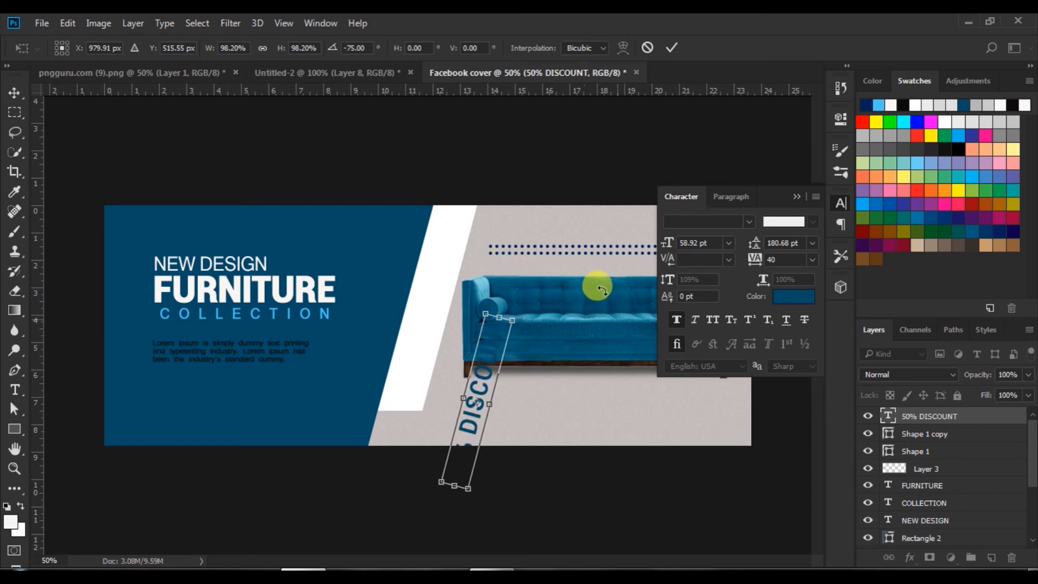
{"action": "left_click", "coordinate": [670, 50]}
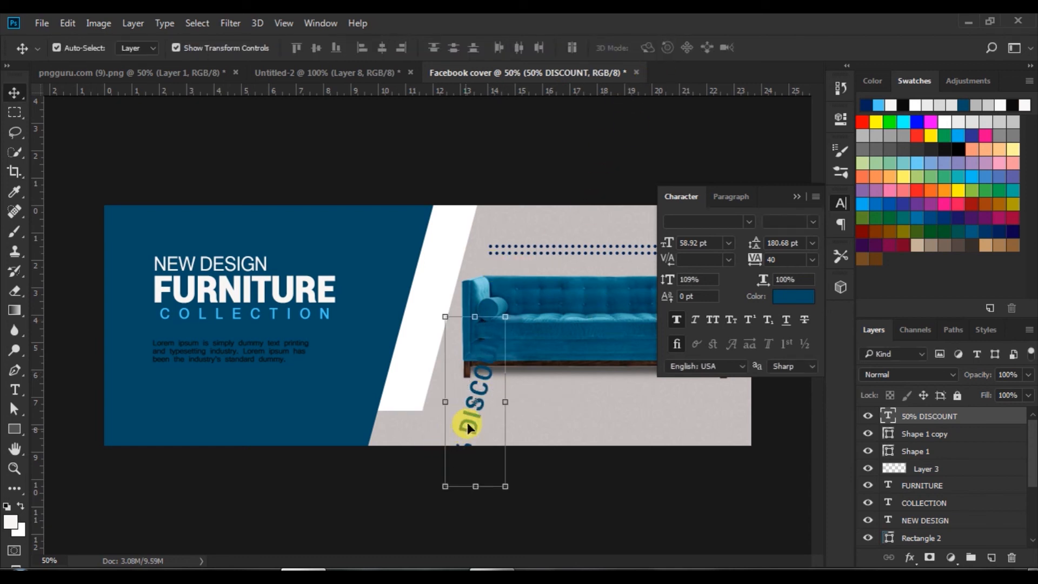
- Move the rotated "50% DISCOUNT" text onto the slanted white strip and deselect it
{"action": "key", "text": "ctrl+t"}
{"action": "left_click_drag", "start_coordinate": [475, 401], "coordinate": [427, 289]}
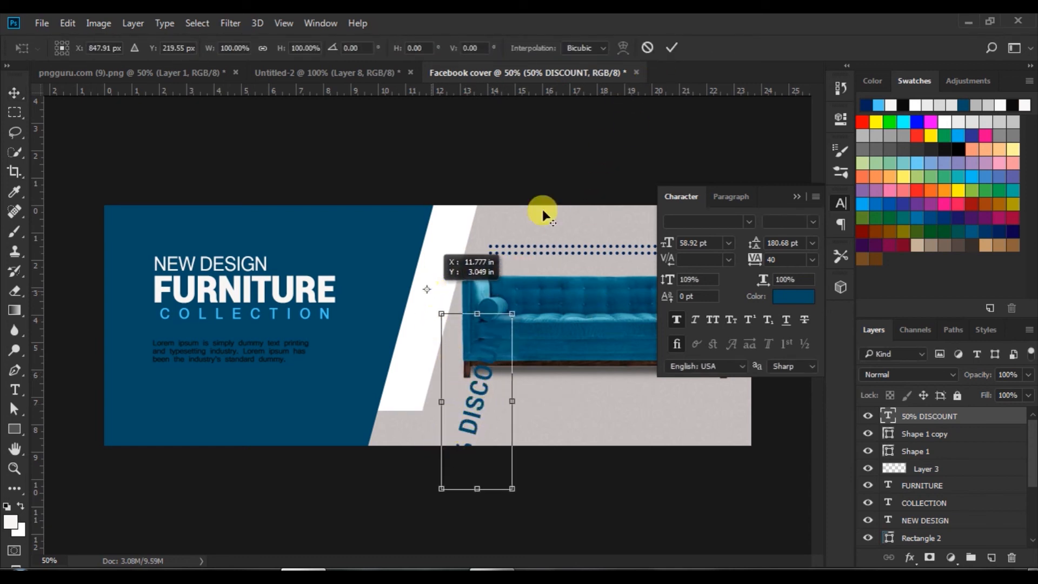
{"action": "left_click", "coordinate": [670, 46]}
{"action": "left_click_drag", "start_coordinate": [487, 376], "coordinate": [442, 283]}
{"action": "left_click", "coordinate": [798, 197]}
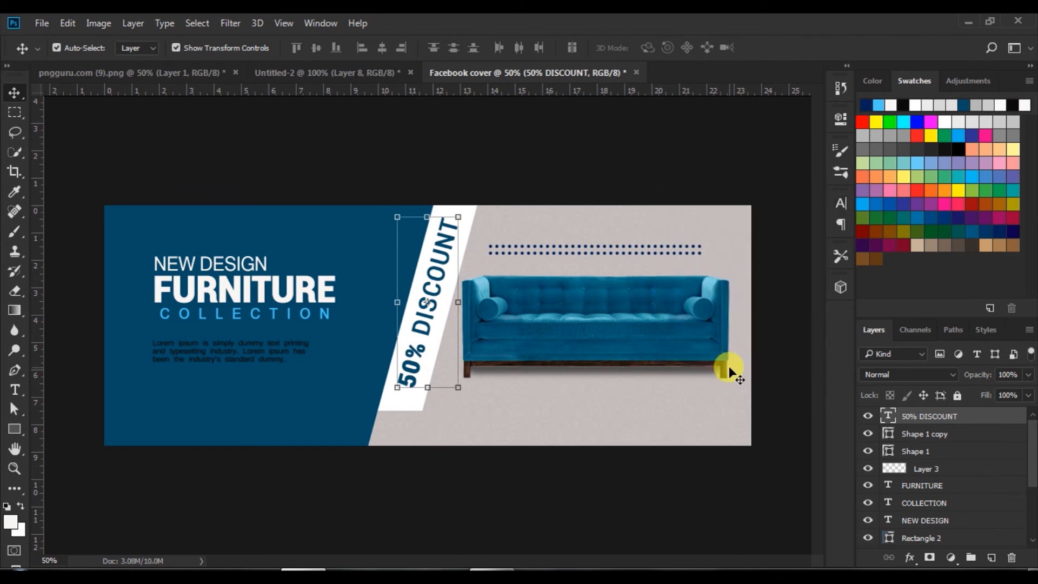
{"action": "left_click", "coordinate": [592, 182]}
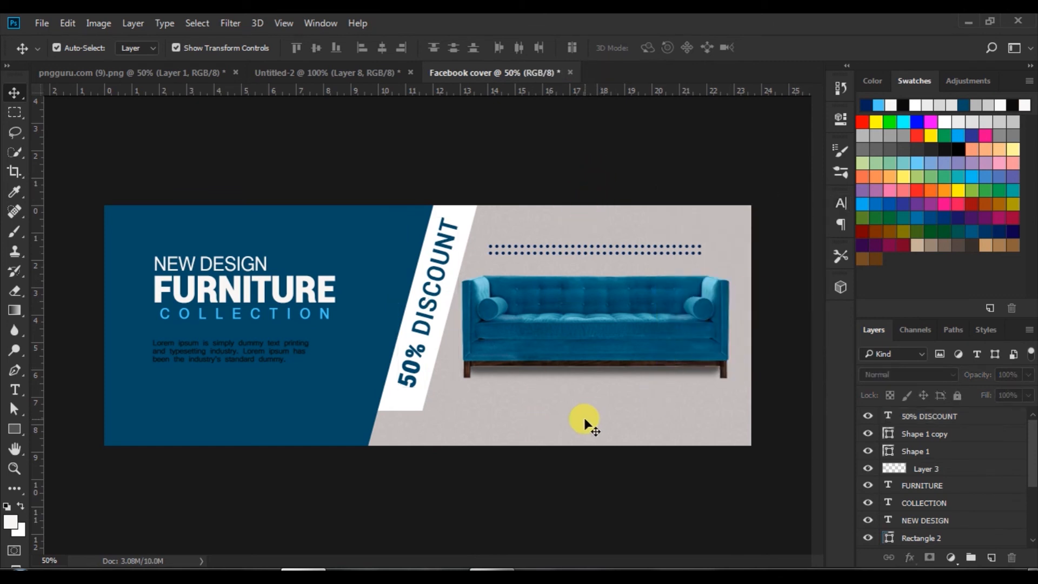
- Draw a dark blue rectangle about 504 by 80 px below the sofa and shift it slightly to the right
{"action": "left_click", "coordinate": [13, 428]}
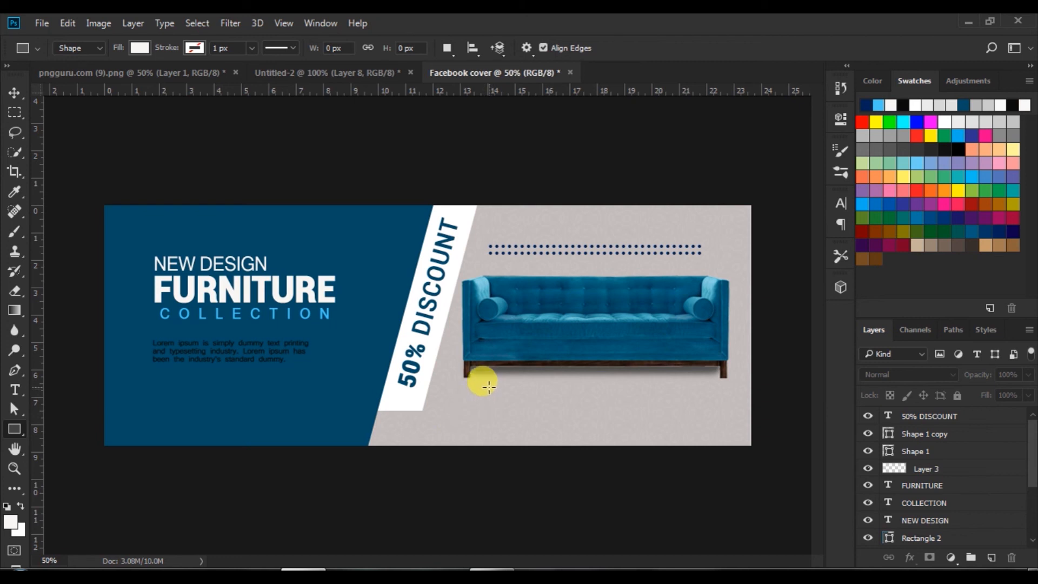
{"action": "left_click_drag", "start_coordinate": [489, 387], "coordinate": [680, 416]}
{"action": "left_click", "coordinate": [625, 206]}
{"action": "left_click", "coordinate": [632, 282]}
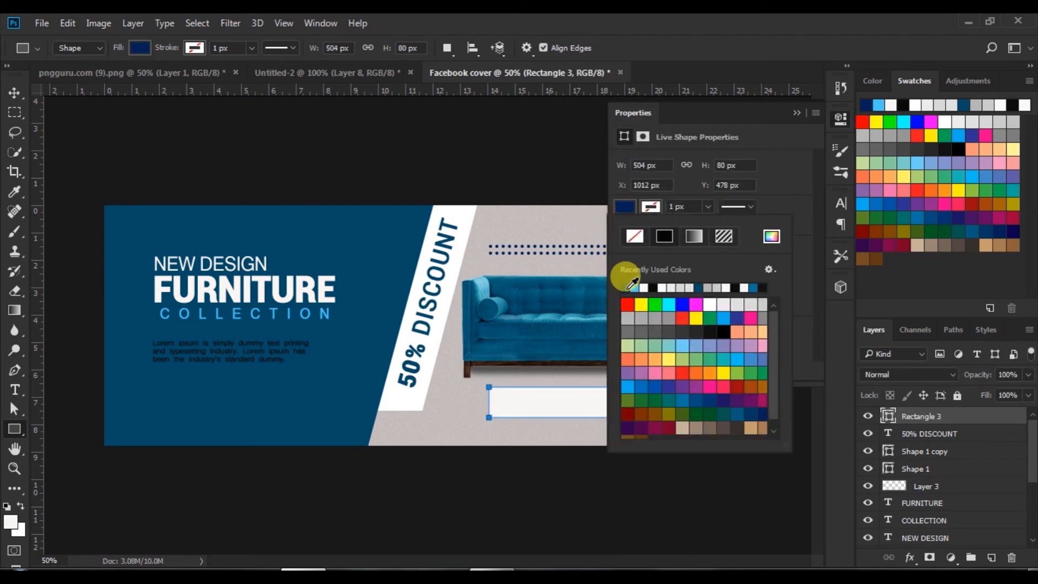
{"action": "left_click", "coordinate": [699, 288]}
{"action": "left_click", "coordinate": [797, 113]}
{"action": "key", "text": "v"}
{"action": "left_click_drag", "start_coordinate": [540, 408], "coordinate": [569, 412]}
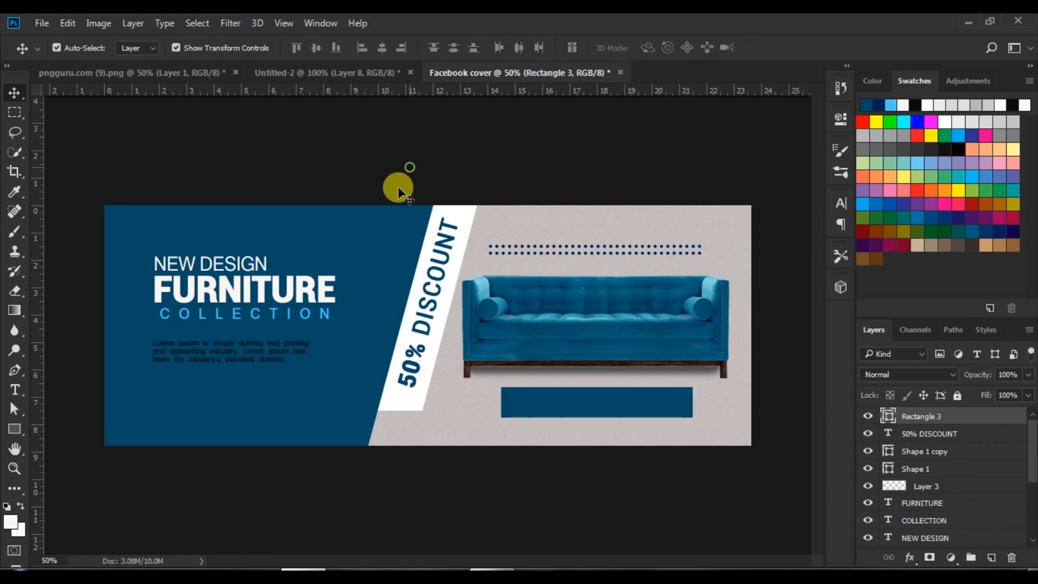
{"action": "left_click", "coordinate": [14, 389]}
{"action": "left_click", "coordinate": [386, 47]}
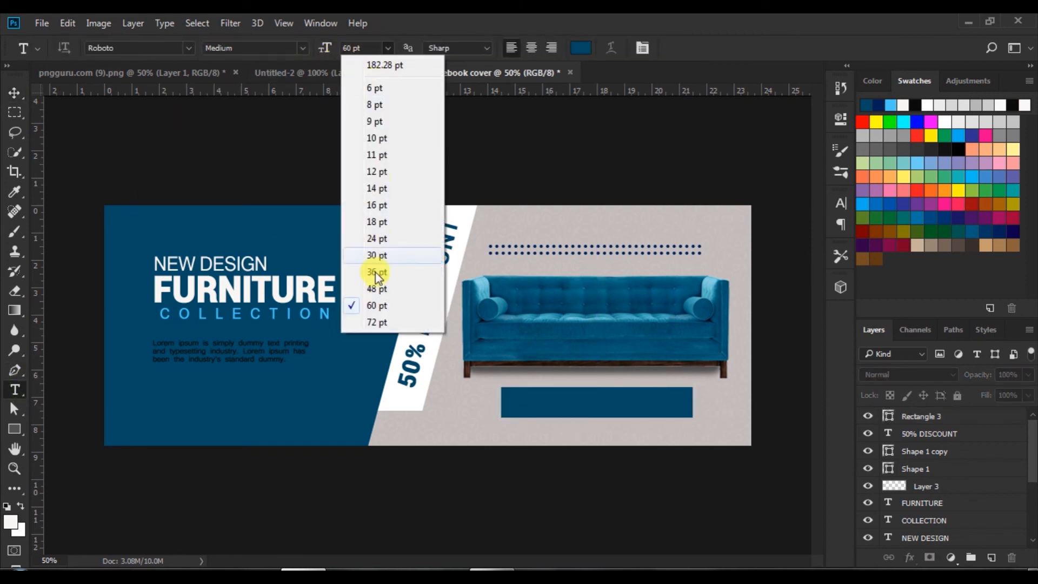
{"action": "left_click", "coordinate": [377, 276]}
{"action": "left_click", "coordinate": [303, 48]}
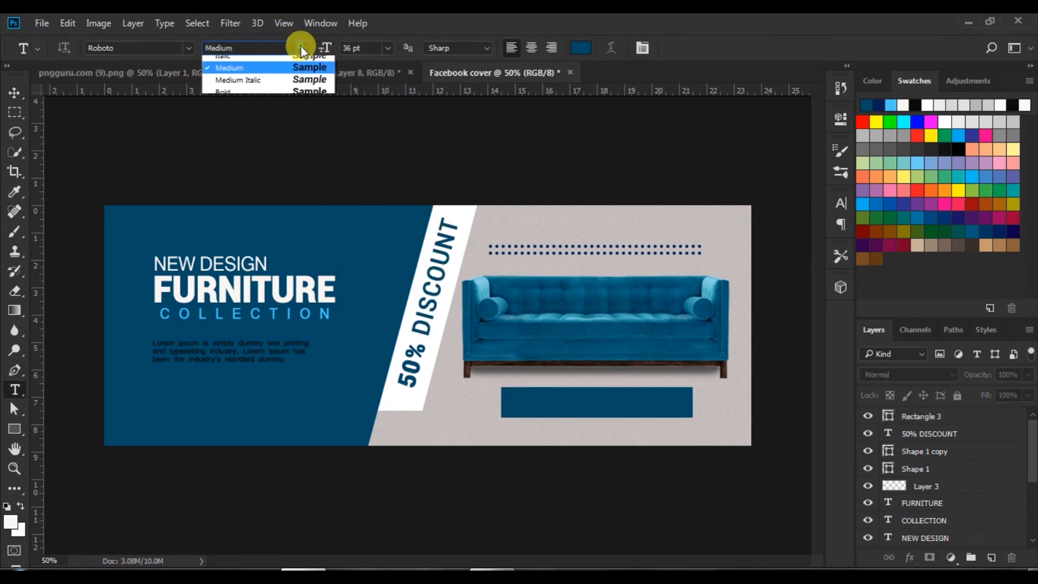
{"action": "left_click", "coordinate": [305, 172]}
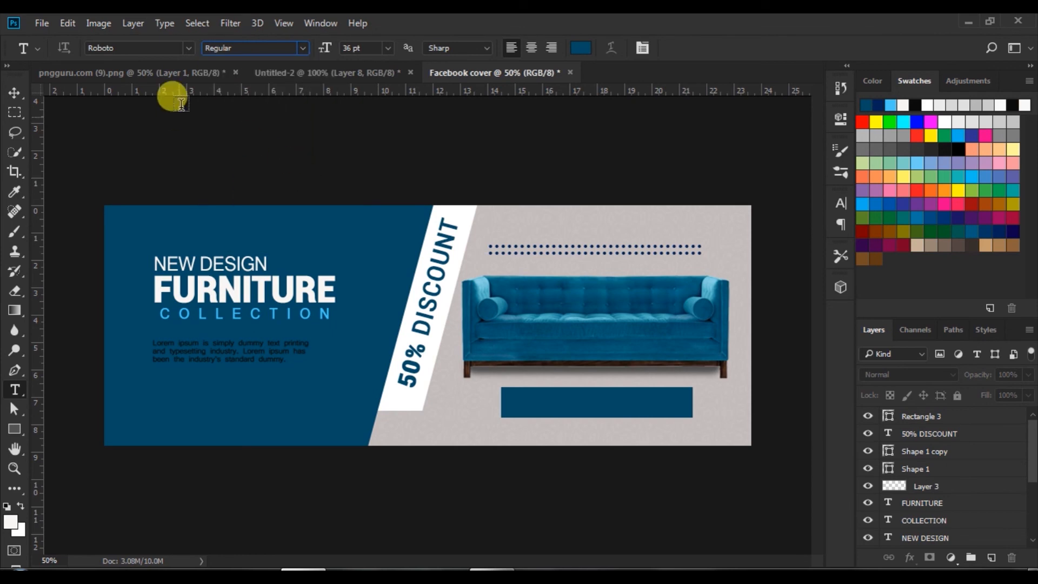
{"action": "left_click", "coordinate": [580, 48]}
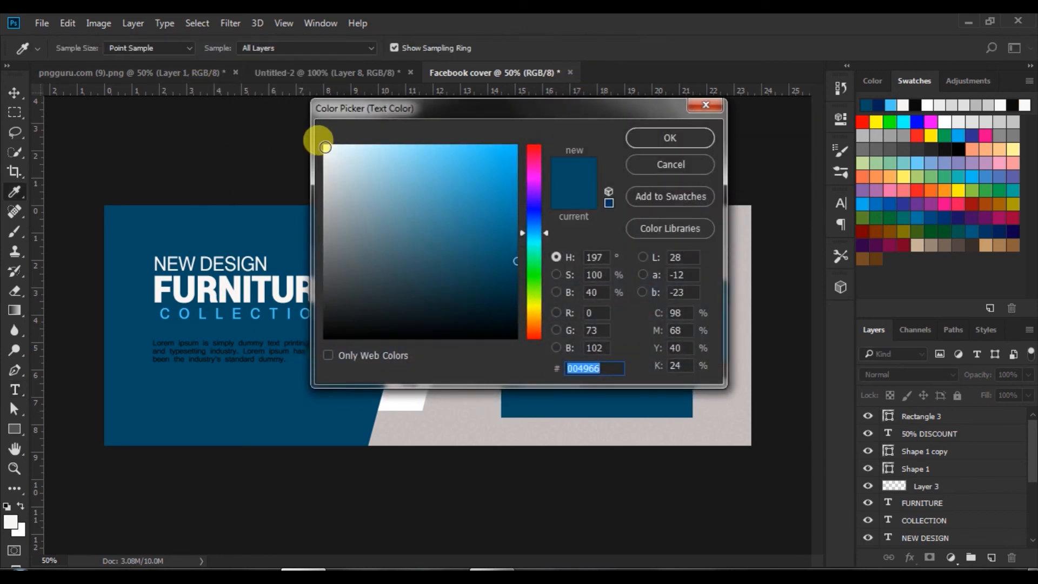
{"action": "left_click", "coordinate": [324, 145]}
{"action": "left_click", "coordinate": [654, 139]}
{"action": "left_click", "coordinate": [524, 403]}
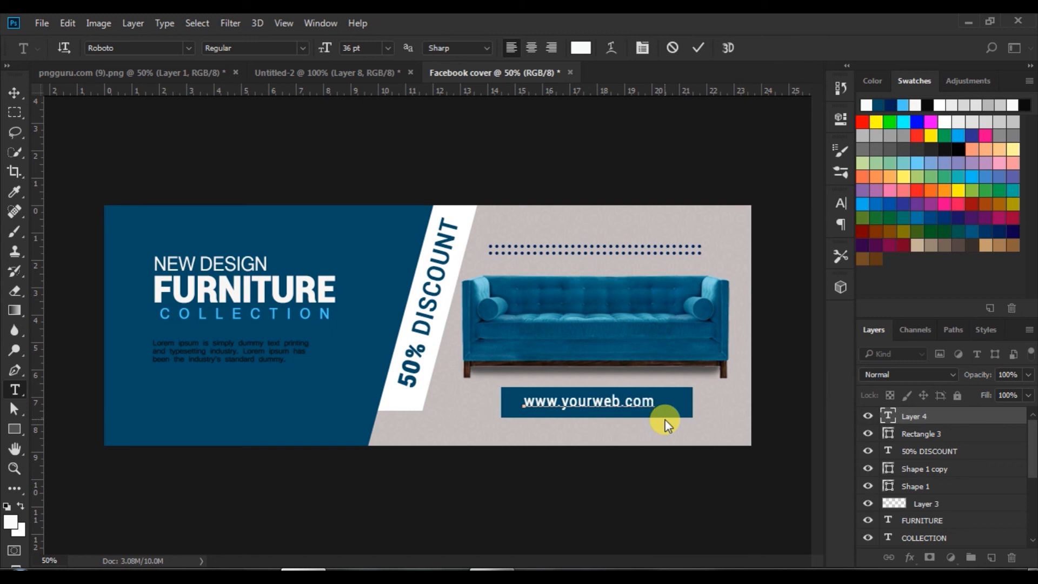
{"action": "left_click_drag", "start_coordinate": [523, 403], "coordinate": [703, 401]}
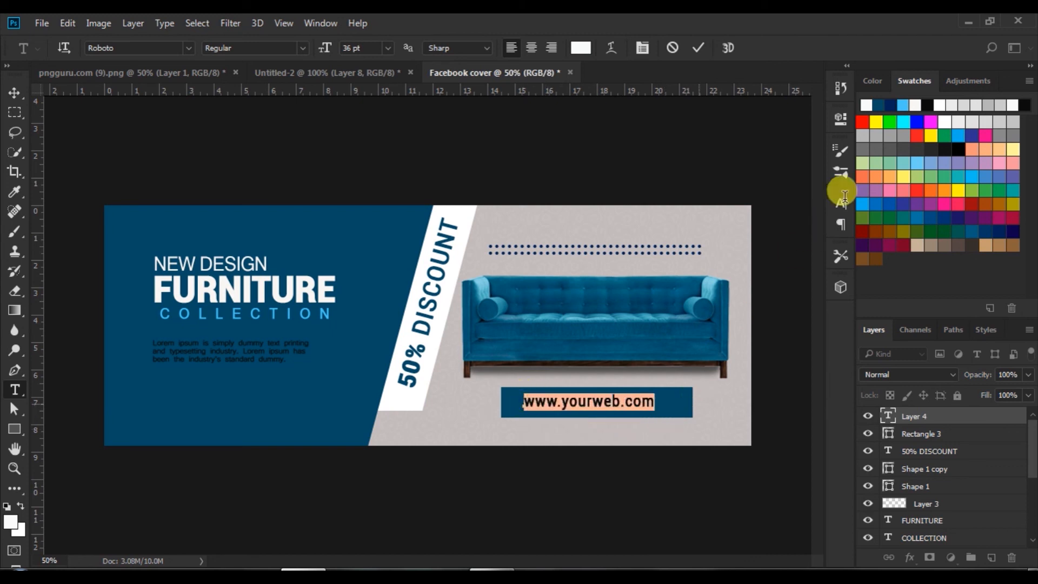
{"action": "left_click", "coordinate": [842, 203]}
{"action": "left_click", "coordinate": [679, 319]}
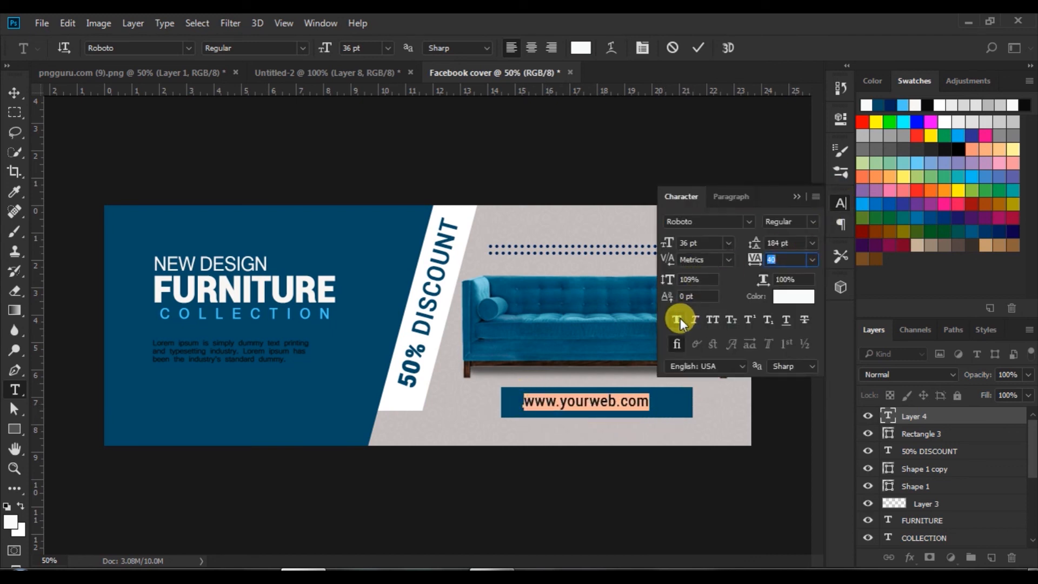
{"action": "left_click", "coordinate": [749, 222]}
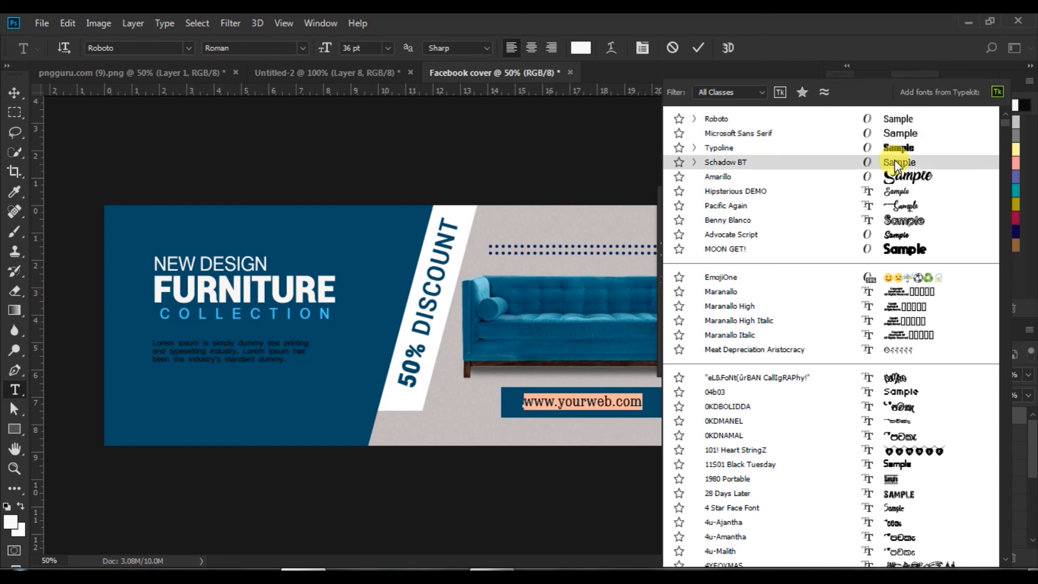
{"action": "left_click", "coordinate": [894, 160]}
{"action": "type", "text": "40"}
{"action": "key", "text": "Return"}
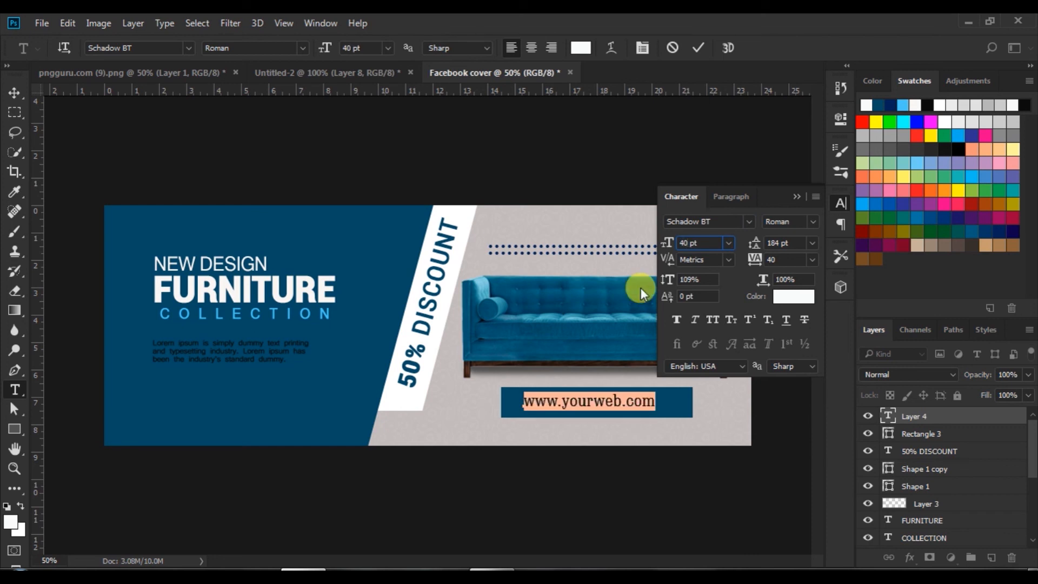
{"action": "left_click", "coordinate": [698, 47]}
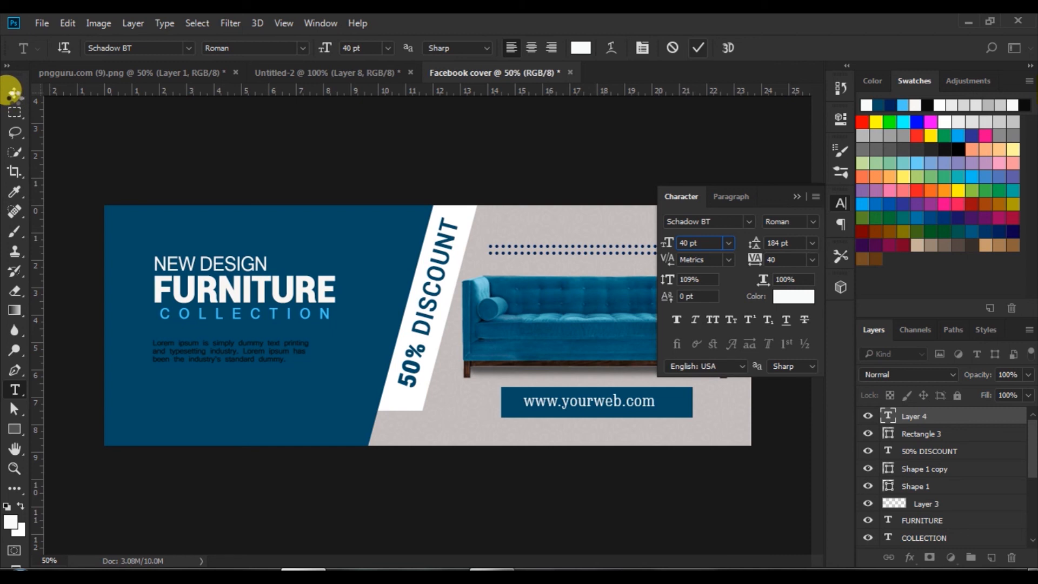
{"action": "left_click", "coordinate": [111, 283]}
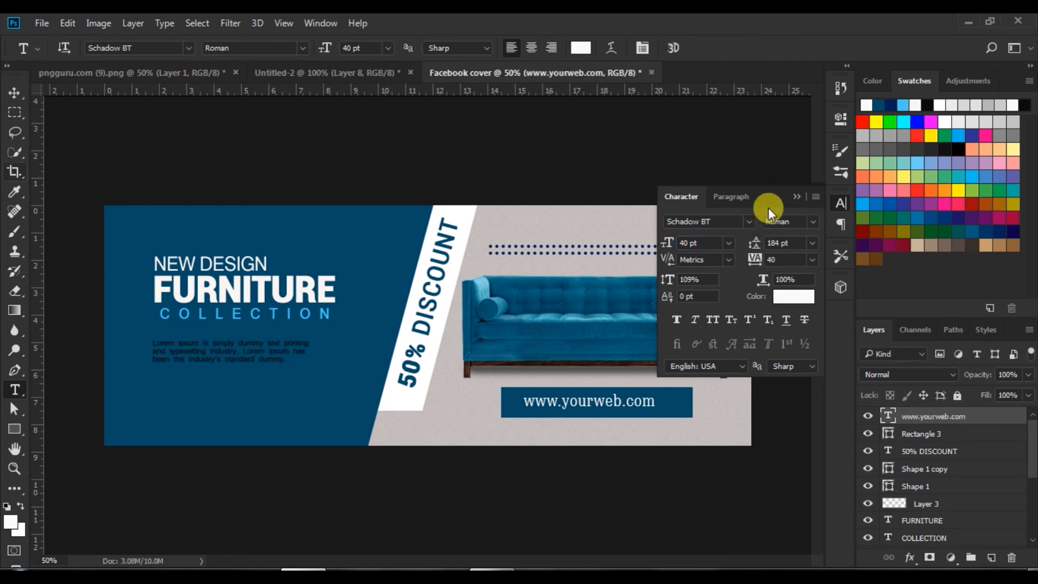
- Narrow the blue rectangle behind the web address to about 95.6% of its width, from its right edge
{"action": "left_click", "coordinate": [796, 197]}
{"action": "left_click", "coordinate": [25, 102]}
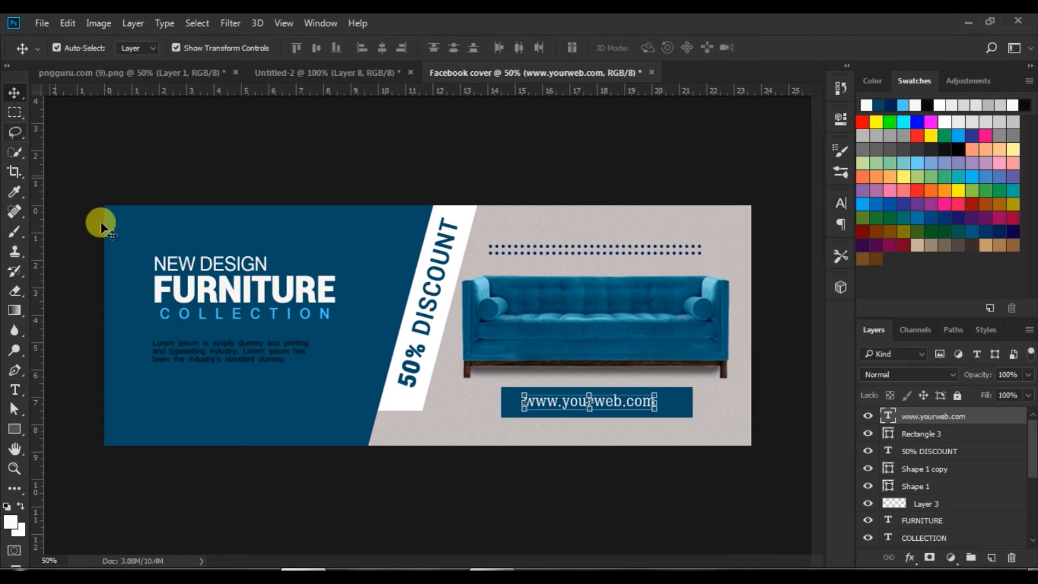
{"action": "left_click", "coordinate": [924, 434]}
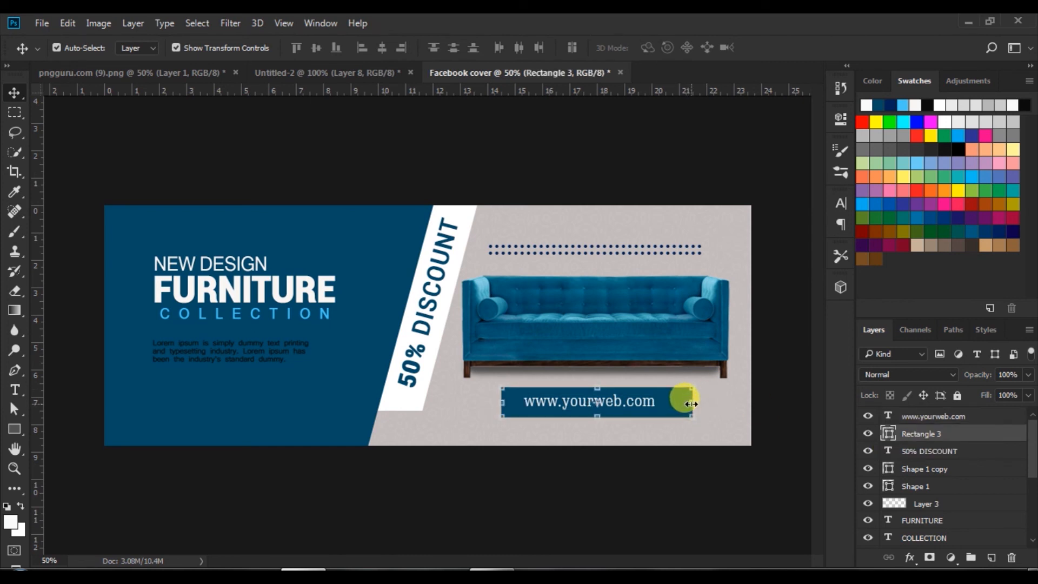
{"action": "key", "text": "ctrl+t"}
{"action": "left_click_drag", "start_coordinate": [682, 403], "coordinate": [684, 402]}
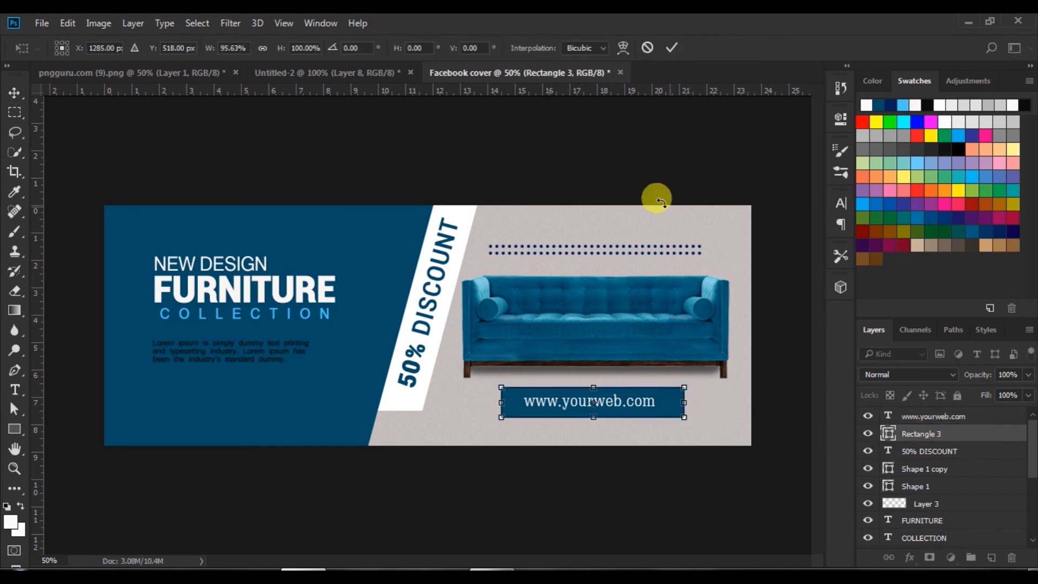
{"action": "left_click", "coordinate": [671, 47]}
{"action": "left_click", "coordinate": [915, 416], "text": "shift"}
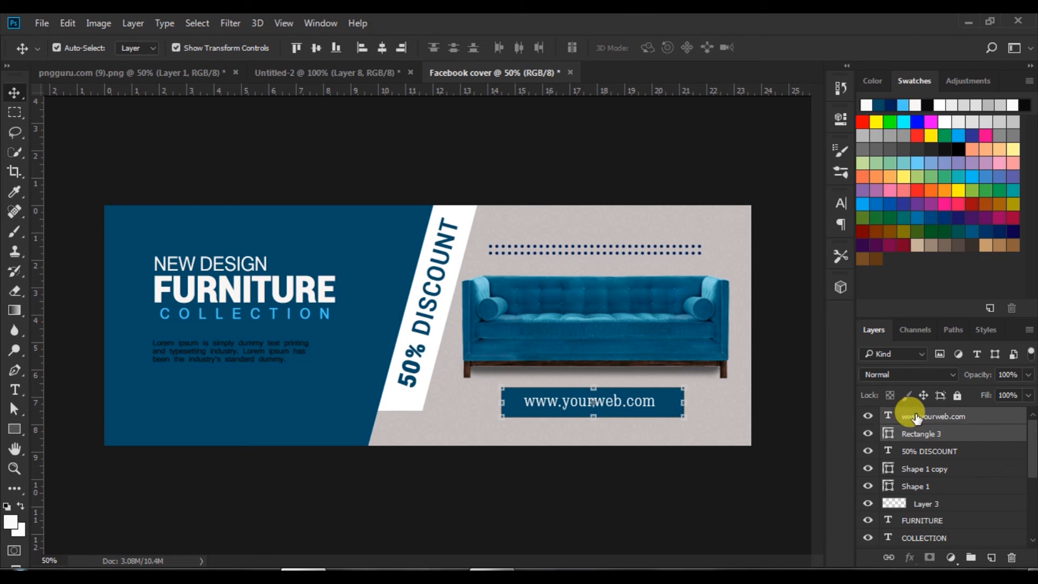
{"action": "left_click", "coordinate": [382, 47]}
{"action": "left_click", "coordinate": [316, 47]}
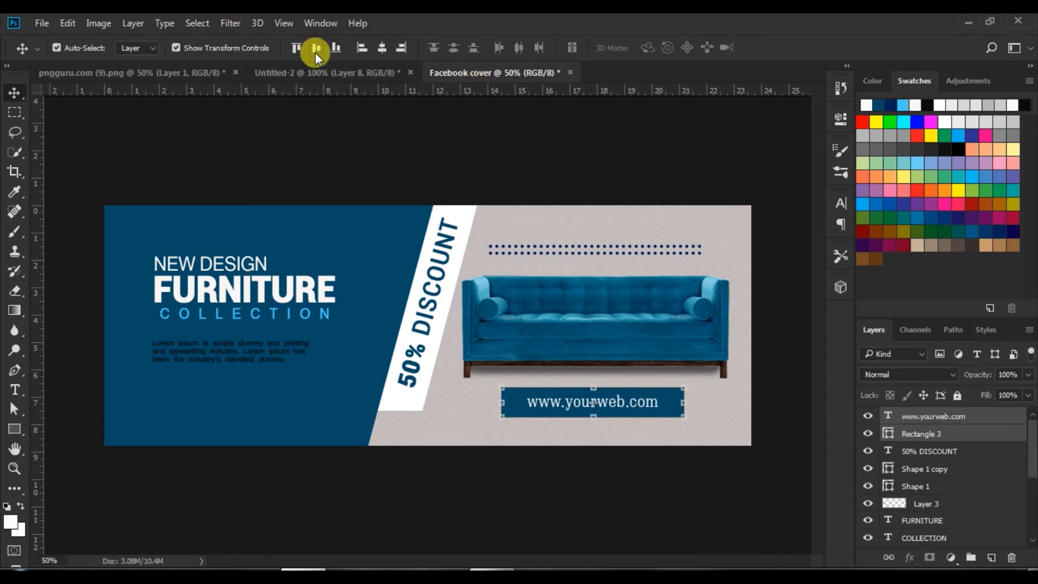
{"action": "left_click", "coordinate": [532, 168]}
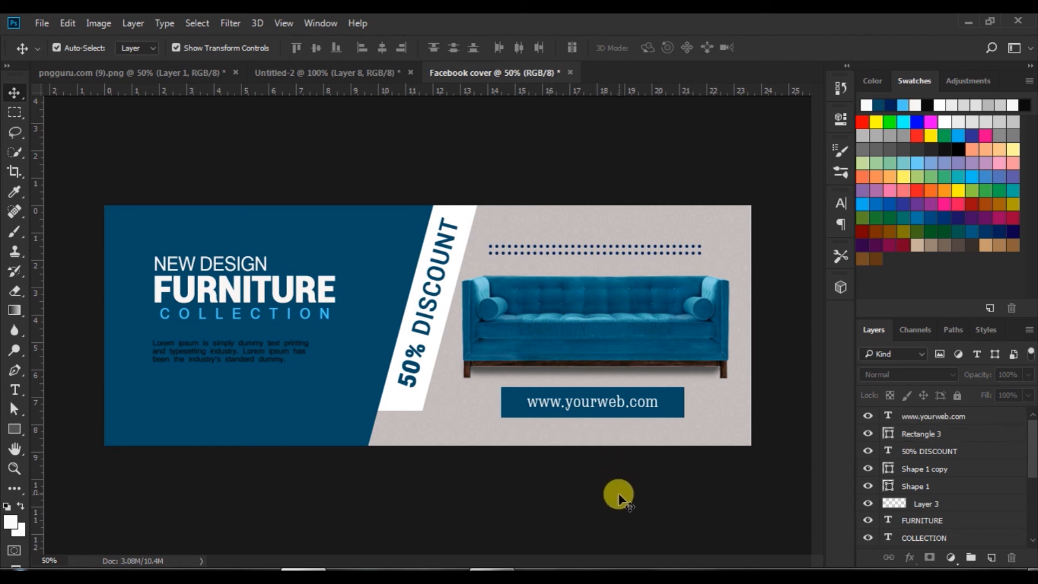